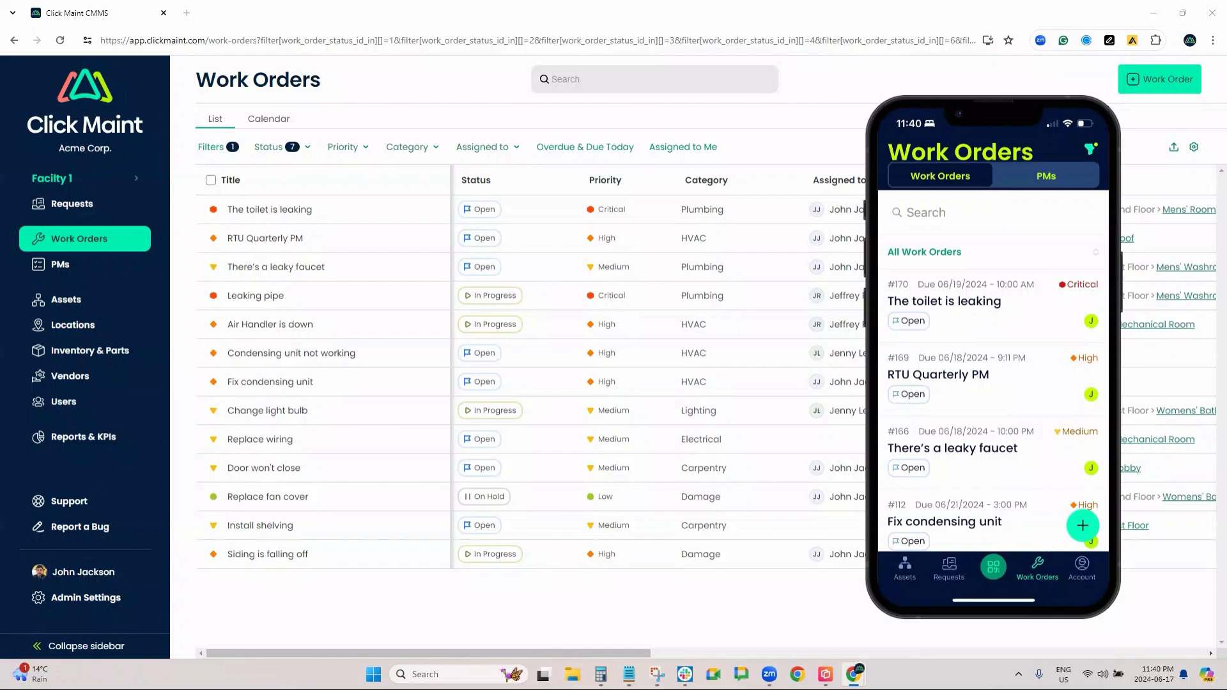
Look through the columns of the work orders list and its view settings without changing them
{"action": "left_click", "coordinate": [968, 111]}
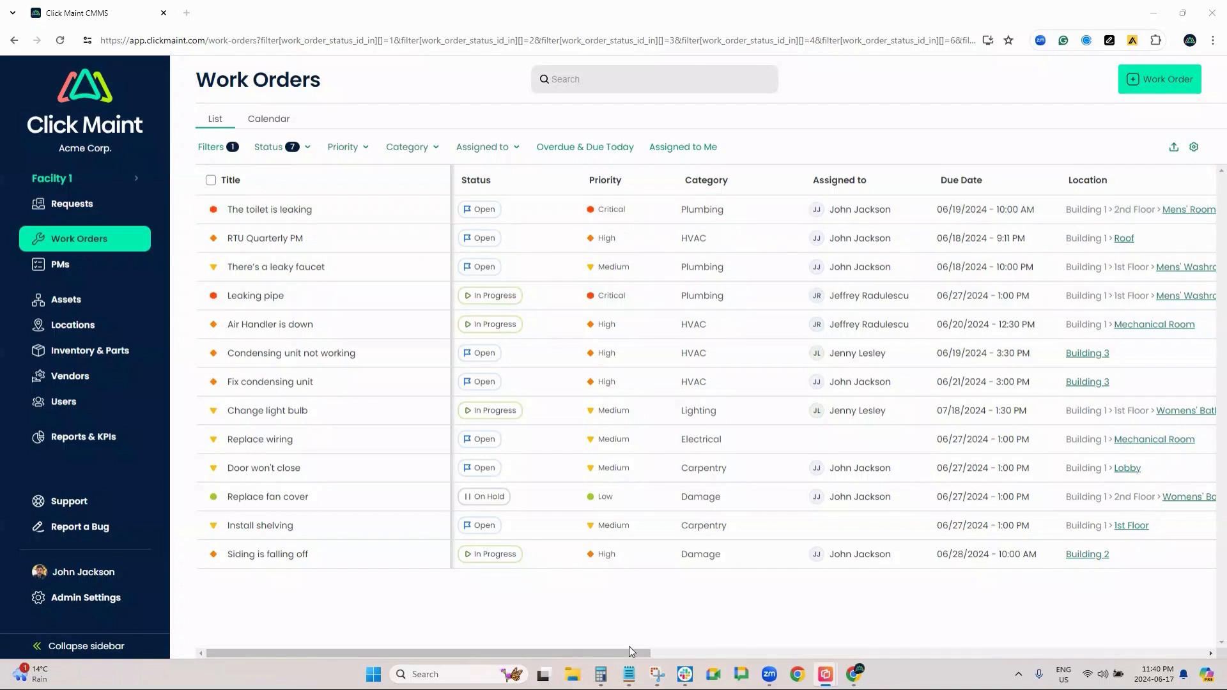
{"action": "left_click_drag", "start_coordinate": [626, 650], "coordinate": [769, 641]}
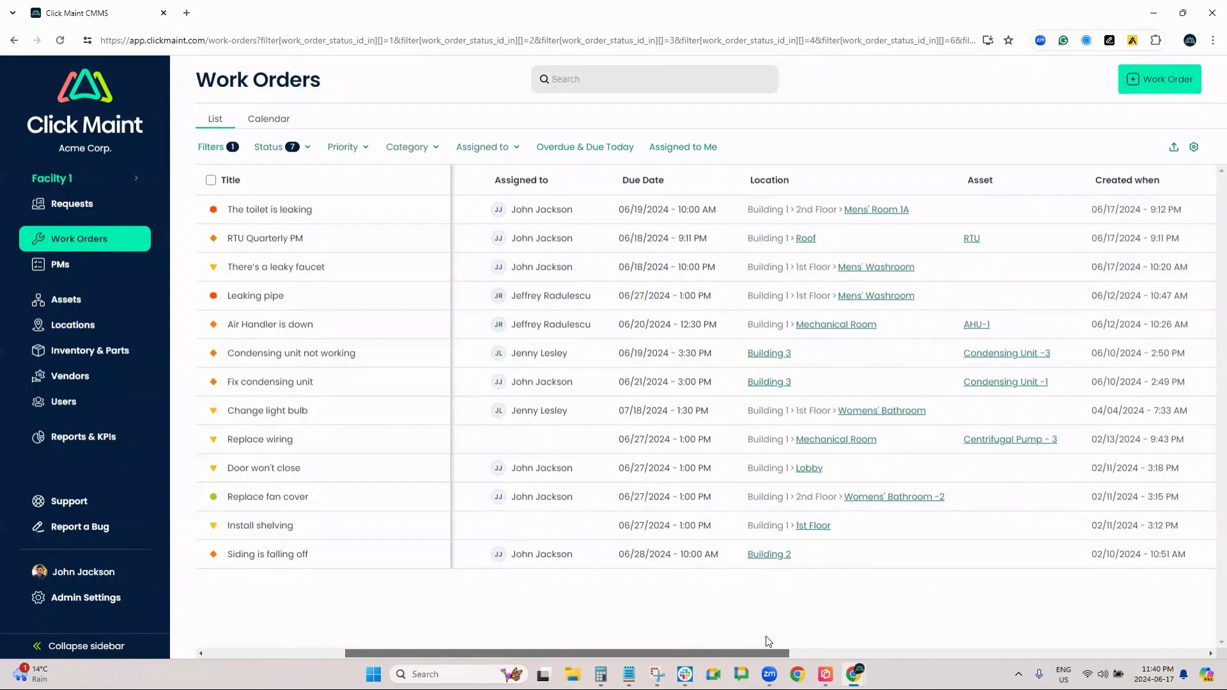
{"action": "left_click_drag", "start_coordinate": [769, 641], "coordinate": [483, 642]}
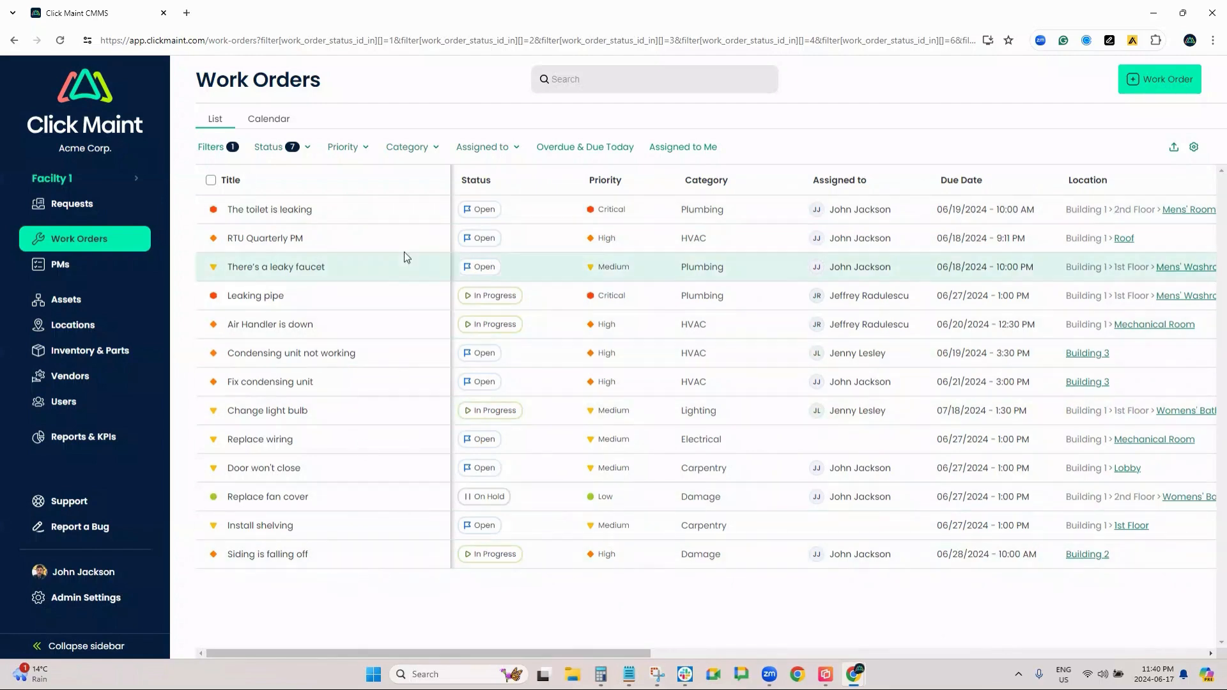
{"action": "left_click", "coordinate": [1194, 148]}
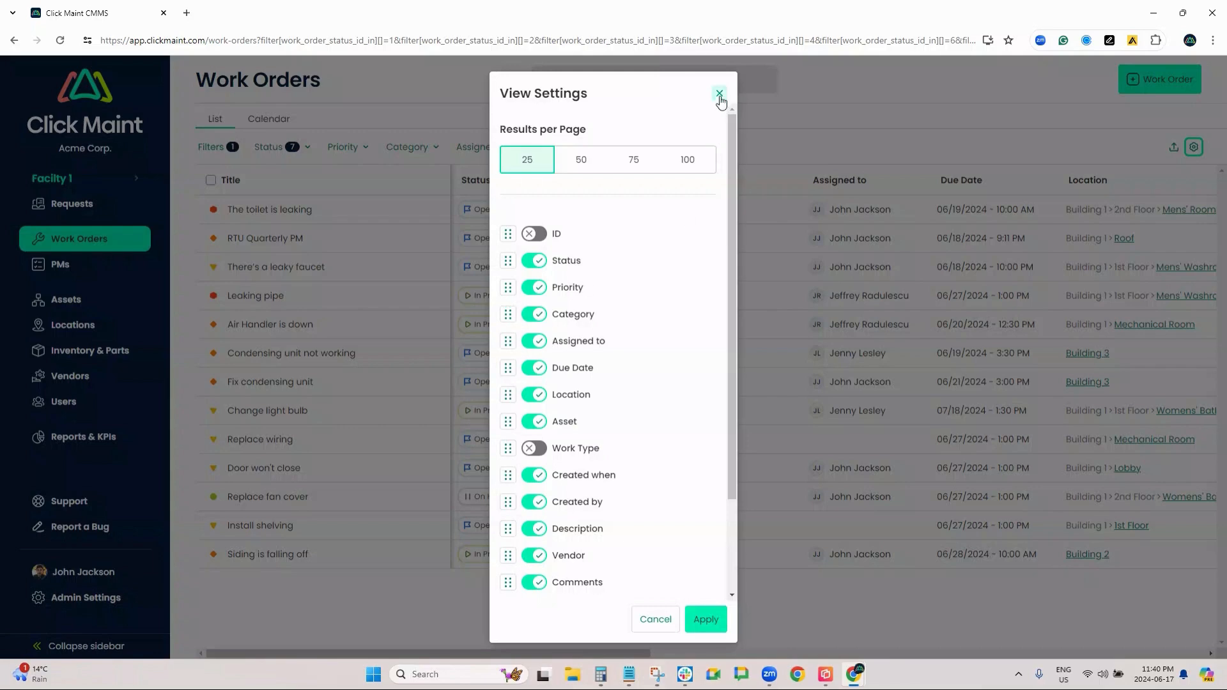
{"action": "left_click", "coordinate": [719, 94]}
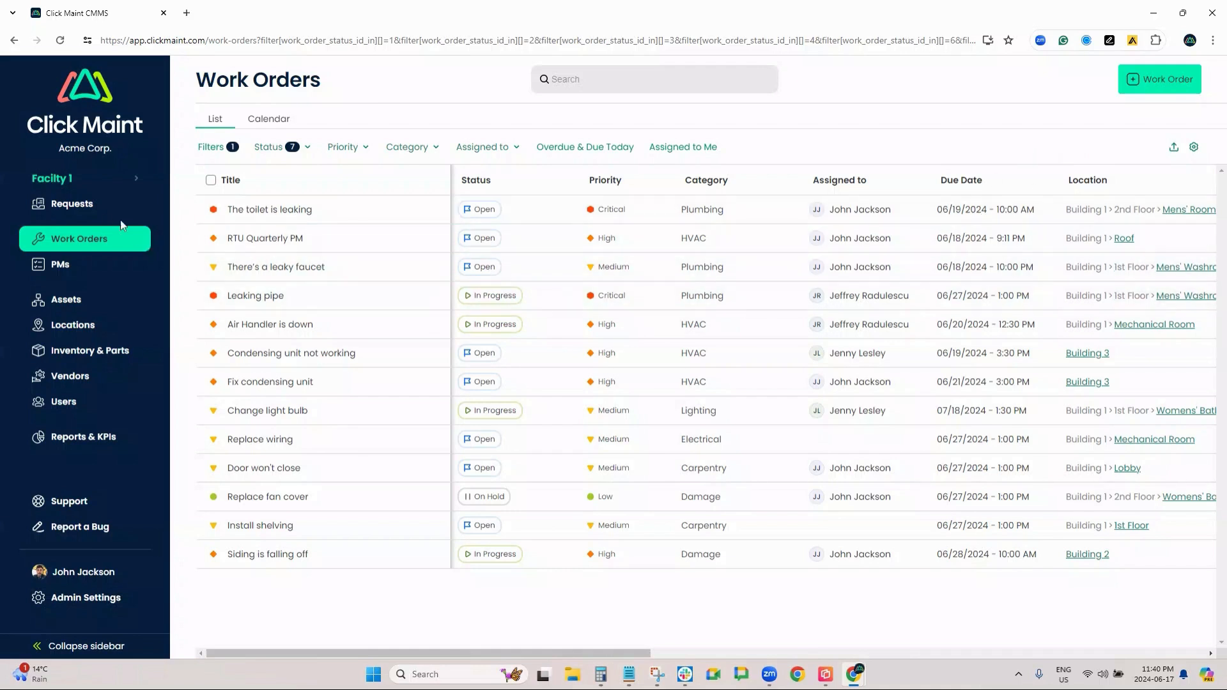
Open the requests list and inspect the decline and on-hold forms for the "Window is cracked" request, saving neither
{"action": "left_click", "coordinate": [84, 209]}
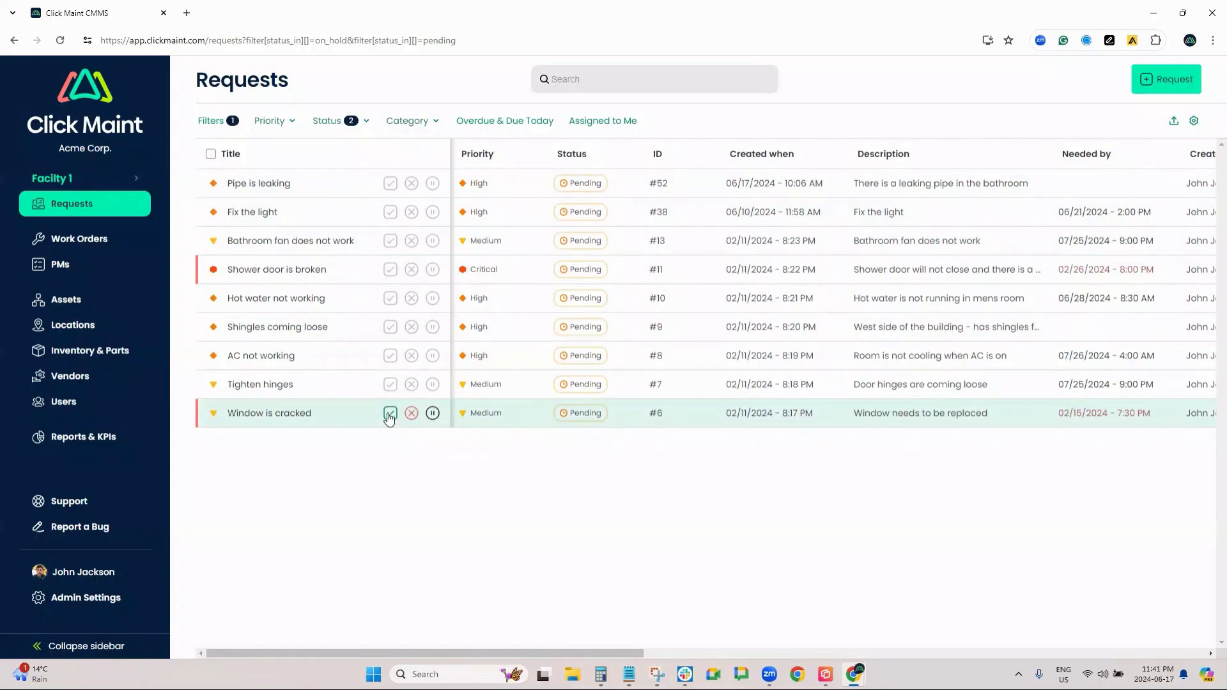
{"action": "left_click", "coordinate": [411, 414]}
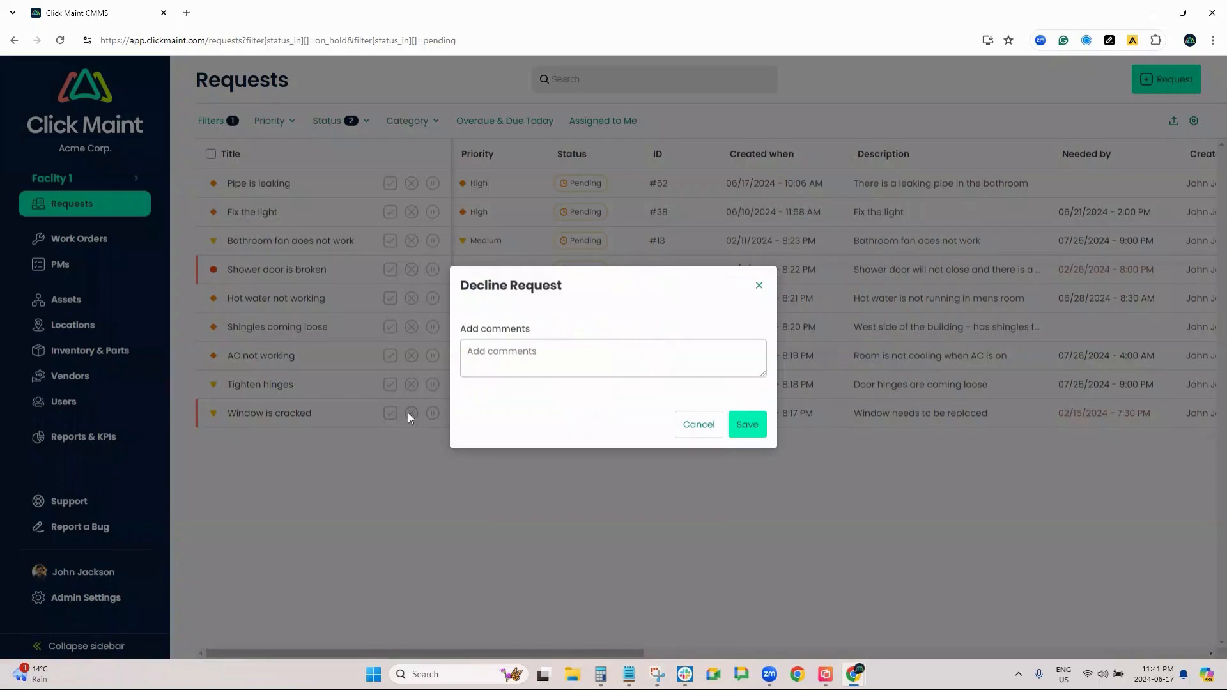
{"action": "left_click", "coordinate": [761, 285]}
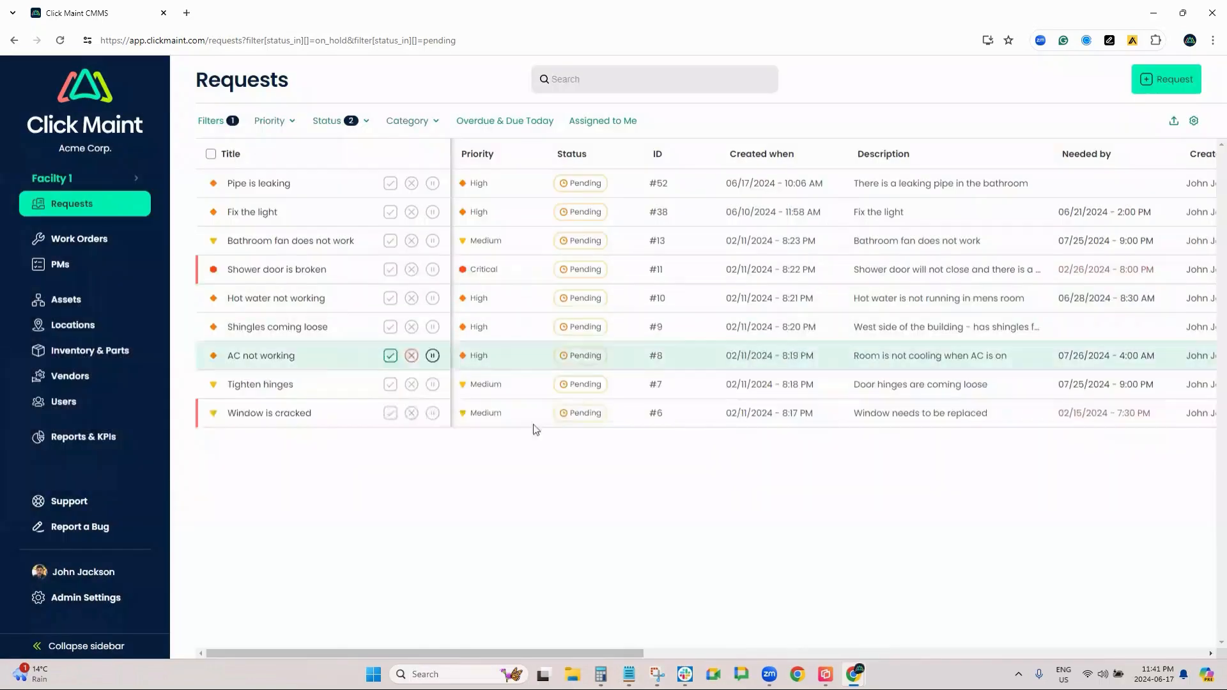
{"action": "left_click", "coordinate": [432, 413]}
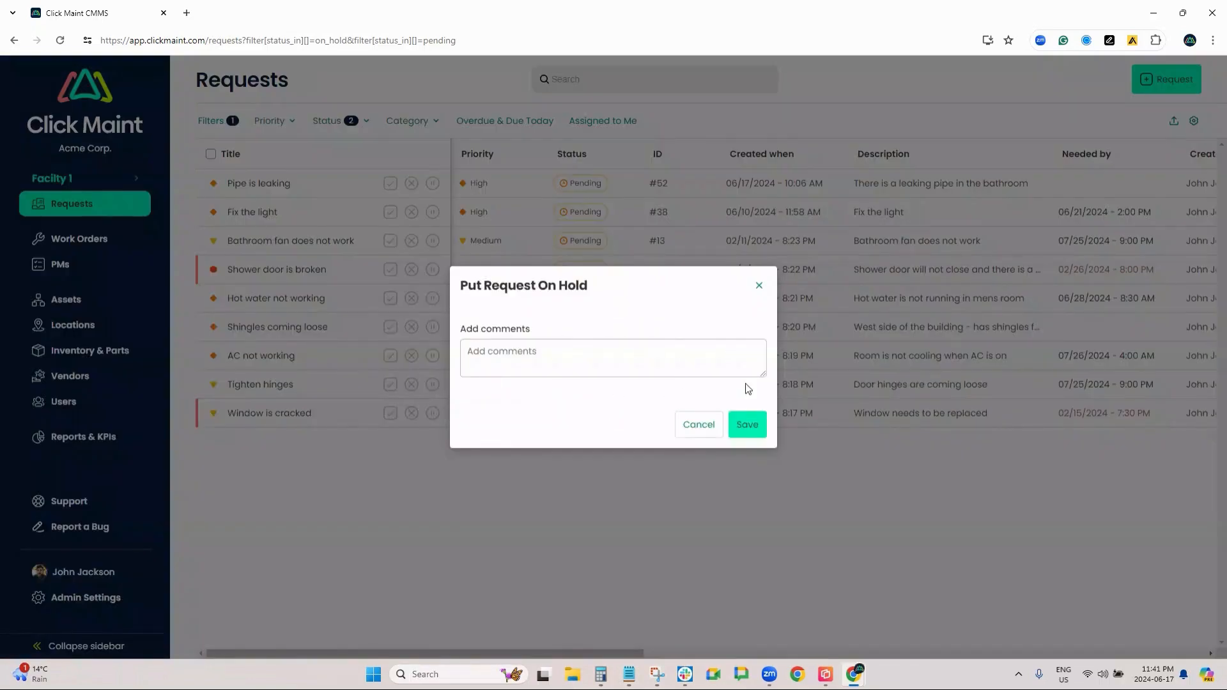
{"action": "left_click", "coordinate": [759, 286]}
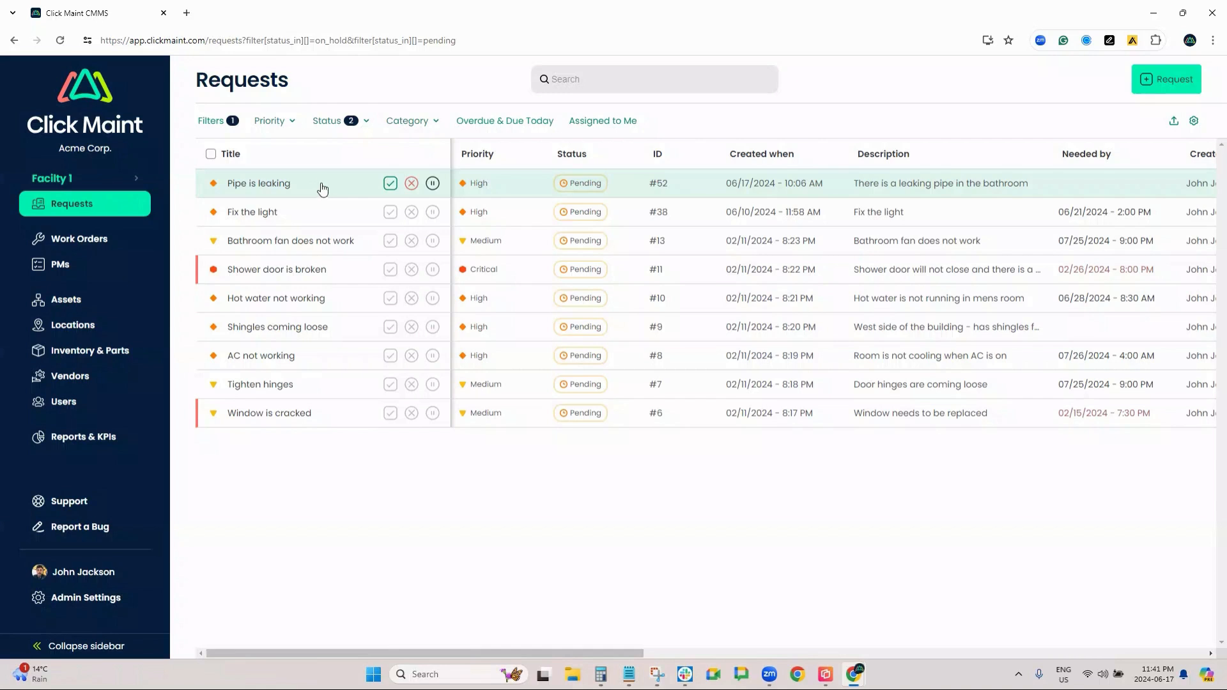
Filter the work orders to those assigned to me and open "The toilet is leaking"
{"action": "left_click", "coordinate": [105, 239]}
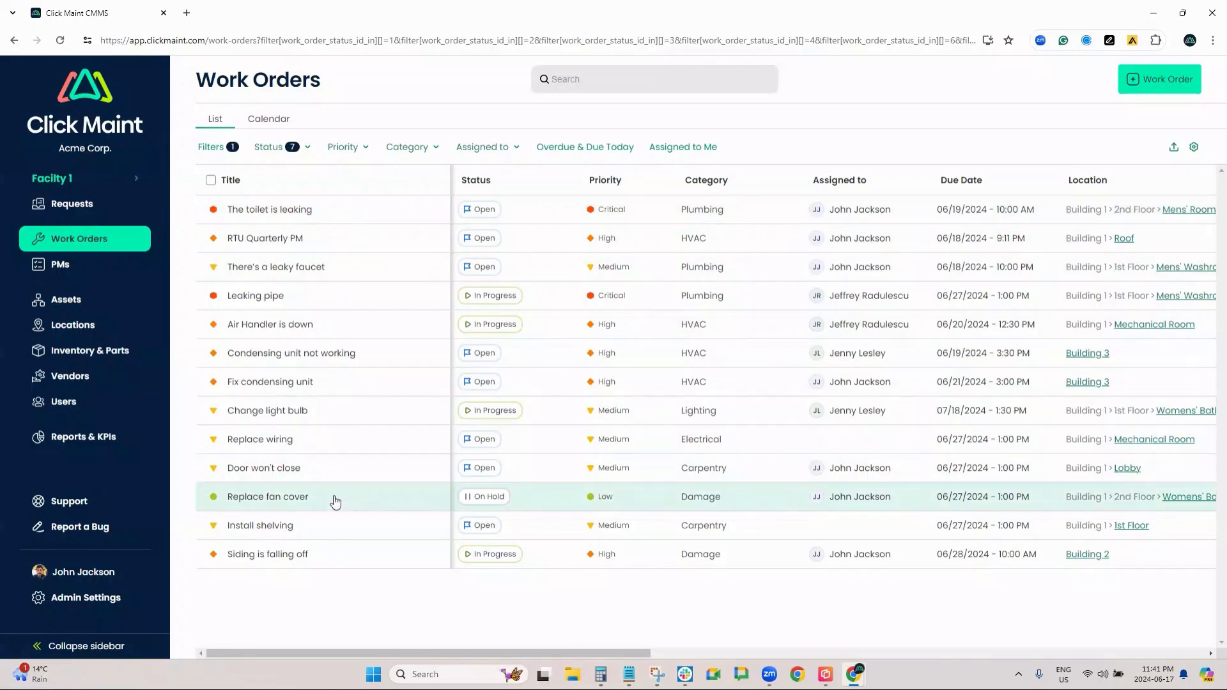
{"action": "left_click", "coordinate": [679, 148]}
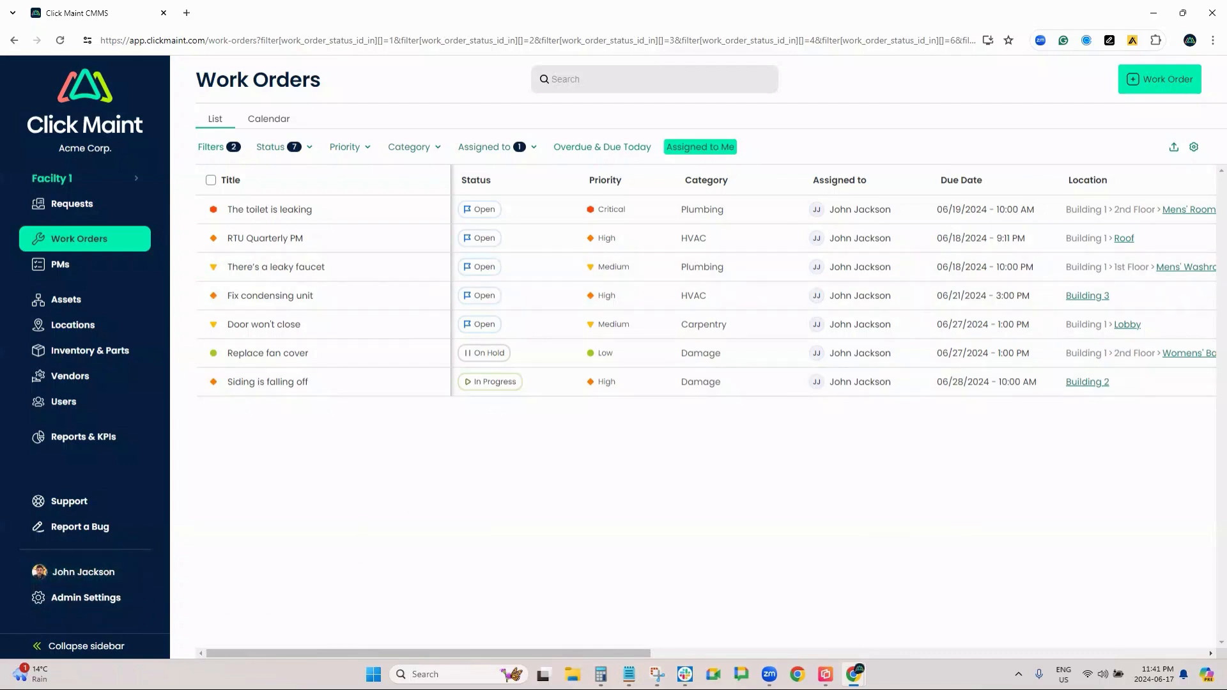
{"action": "left_click", "coordinate": [294, 211]}
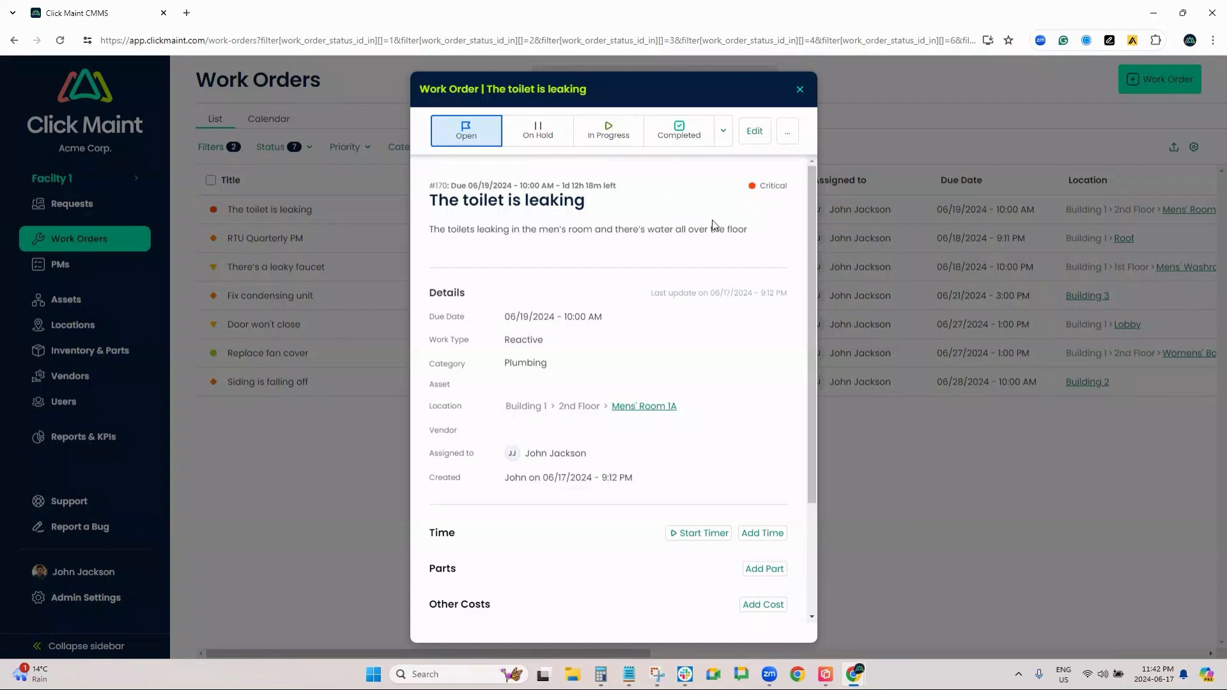
Examine the work order's details and the record of its linked location, Mens' Room 1A, then return to the work order
{"action": "scroll", "coordinate": [714, 225], "scroll_direction": "down", "scroll_amount": 1}
{"action": "scroll", "coordinate": [710, 225], "scroll_direction": "up", "scroll_amount": 1}
{"action": "scroll", "coordinate": [658, 440], "scroll_direction": "down", "scroll_amount": 1}
{"action": "scroll", "coordinate": [658, 441], "scroll_direction": "up", "scroll_amount": 1}
{"action": "scroll", "coordinate": [660, 442], "scroll_direction": "down", "scroll_amount": 2}
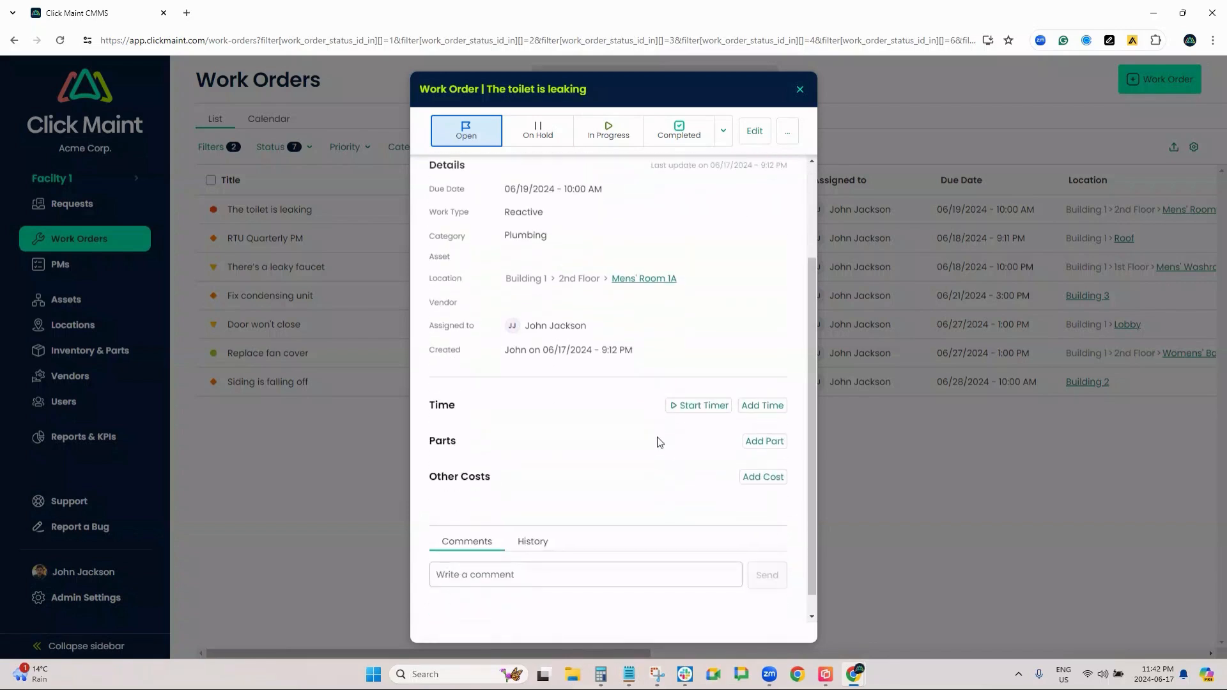
{"action": "left_click", "coordinate": [646, 280]}
{"action": "scroll", "coordinate": [619, 262], "scroll_direction": "down", "scroll_amount": 2}
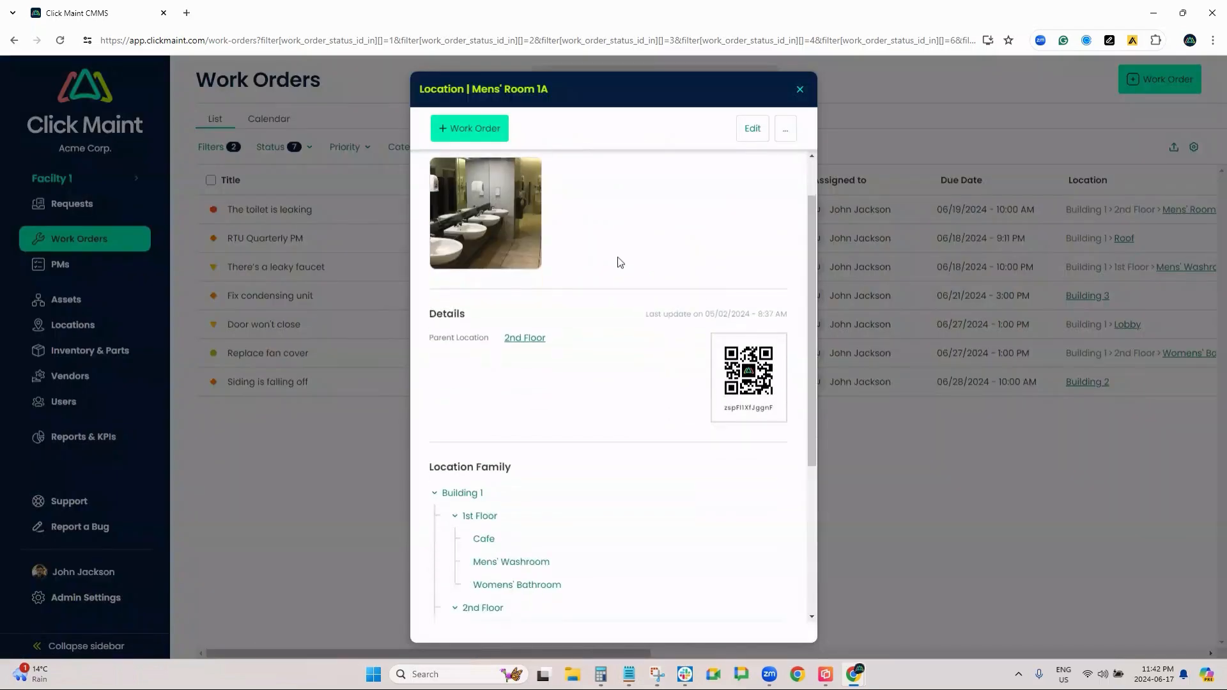
{"action": "scroll", "coordinate": [612, 270], "scroll_direction": "up", "scroll_amount": 2}
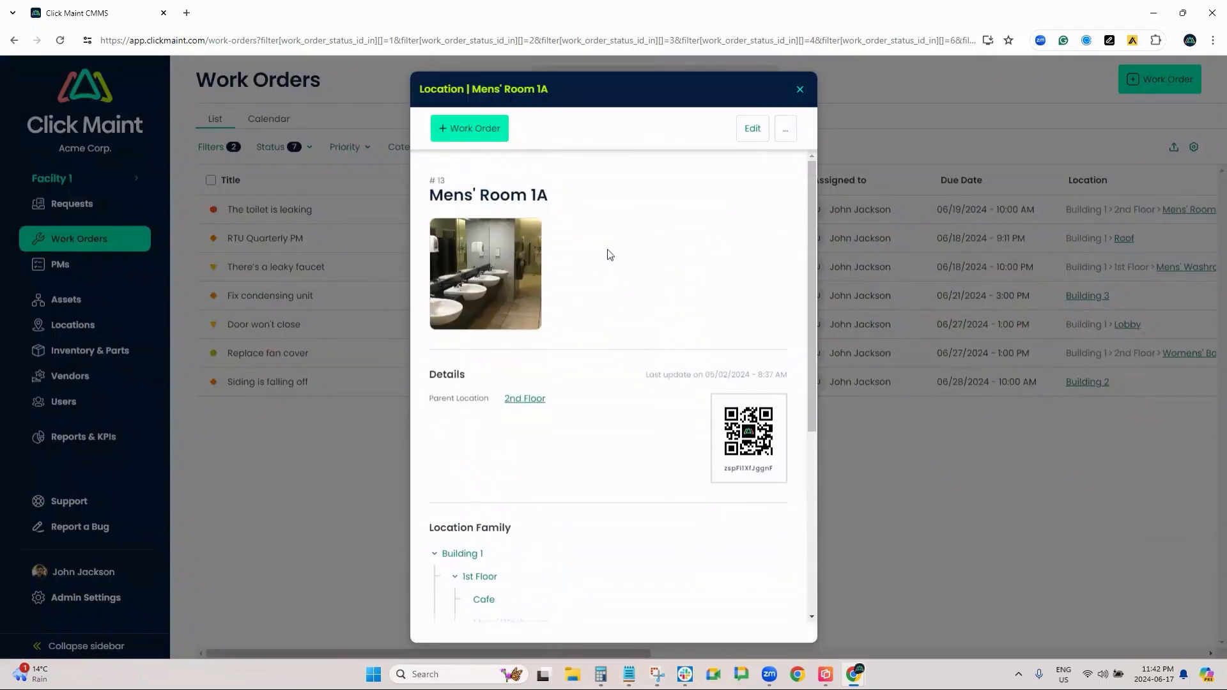
{"action": "left_click", "coordinate": [14, 42]}
Log 0:45 of time at the Regular rate on the work order for the assigned technician
{"action": "scroll", "coordinate": [679, 333], "scroll_direction": "down", "scroll_amount": 4}
{"action": "scroll", "coordinate": [680, 332], "scroll_direction": "down", "scroll_amount": 1}
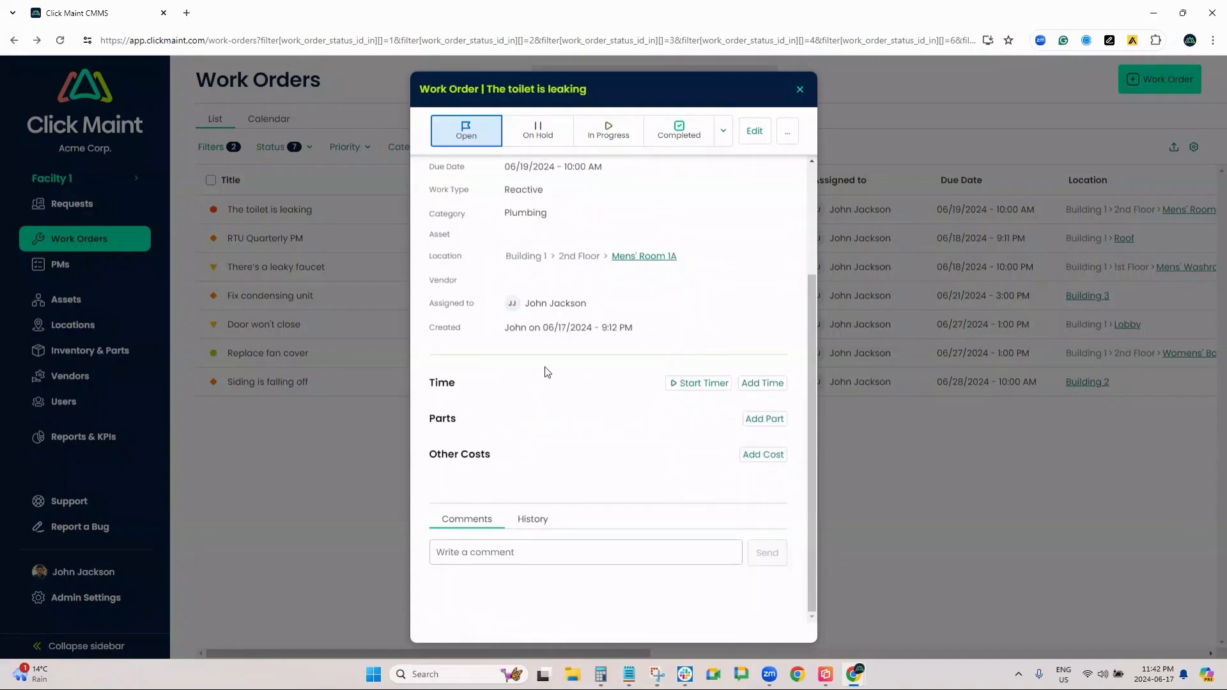
{"action": "left_click", "coordinate": [772, 388]}
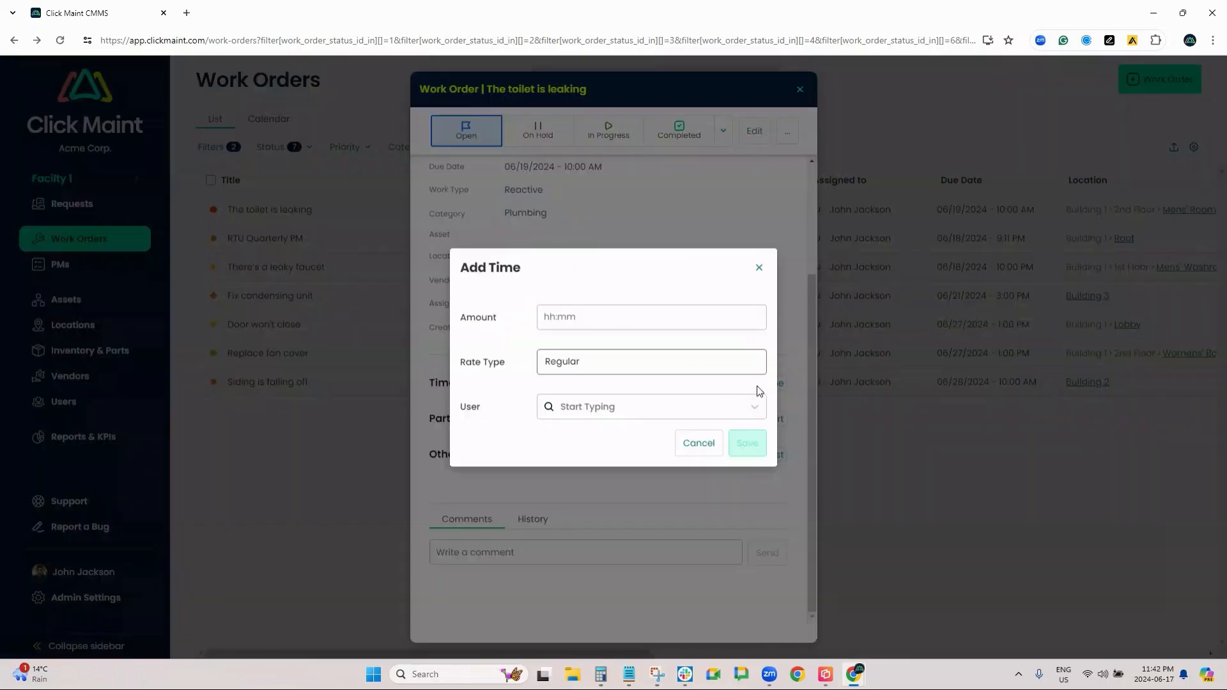
{"action": "left_click", "coordinate": [581, 322]}
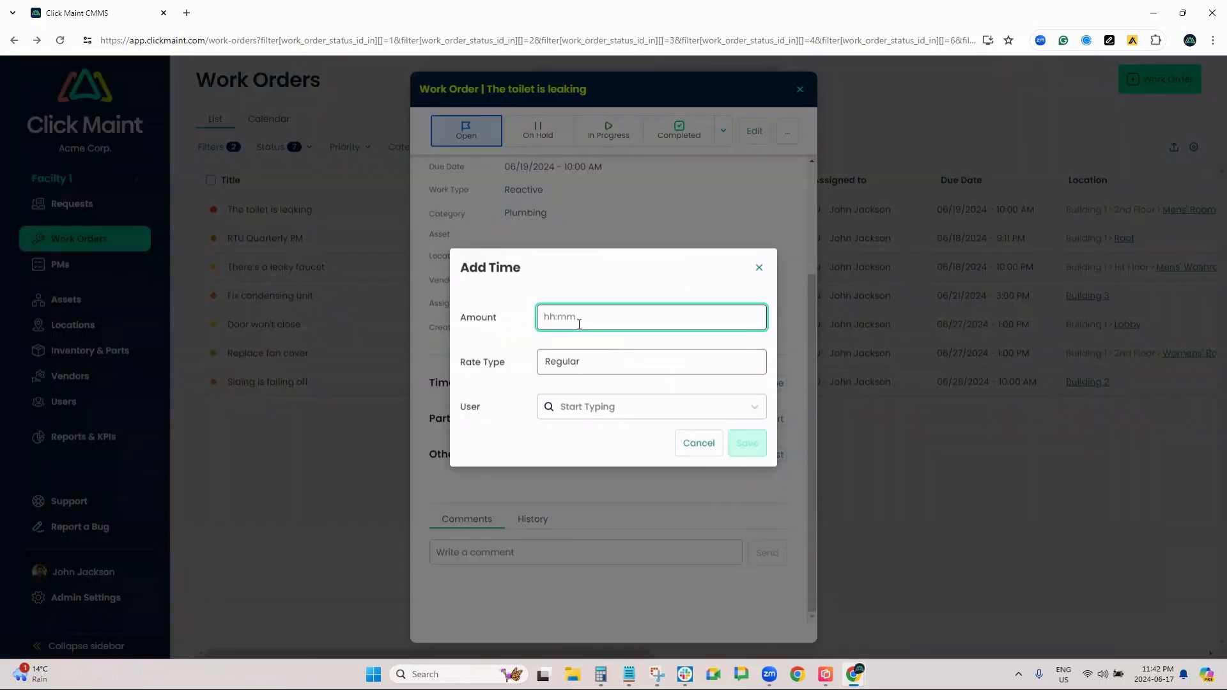
{"action": "type", "text": "0:04"}
{"action": "left_click", "coordinate": [592, 407]}
{"action": "left_click", "coordinate": [598, 440]}
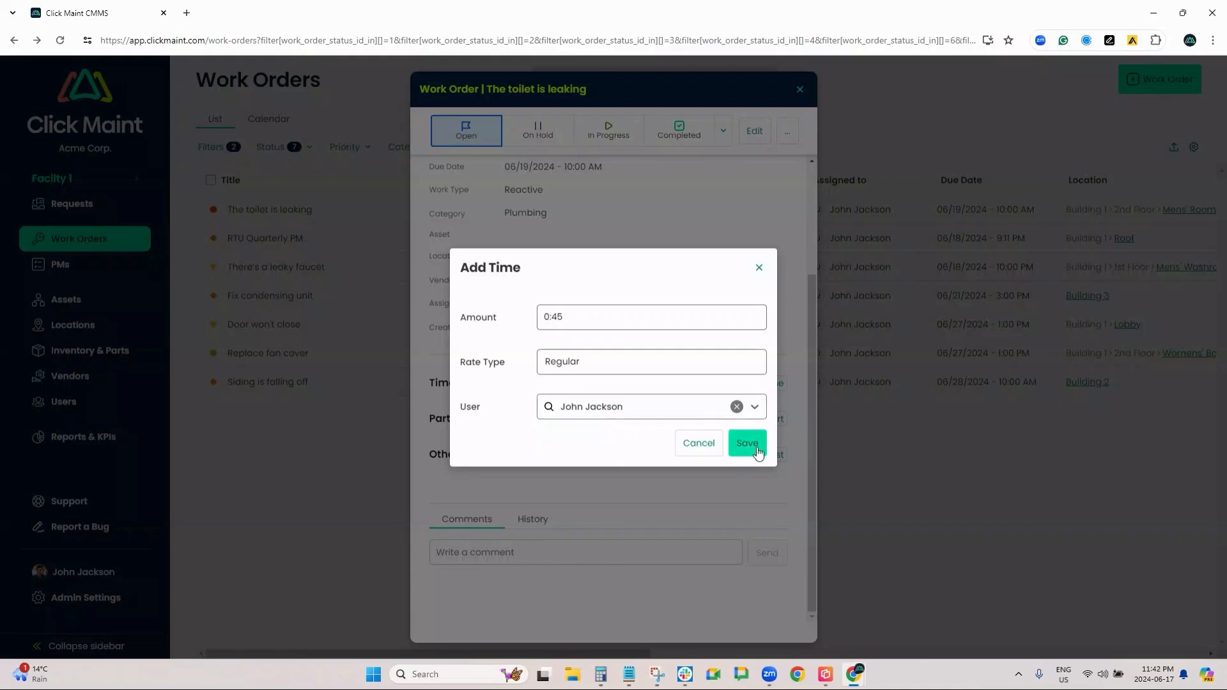
{"action": "left_click", "coordinate": [758, 450]}
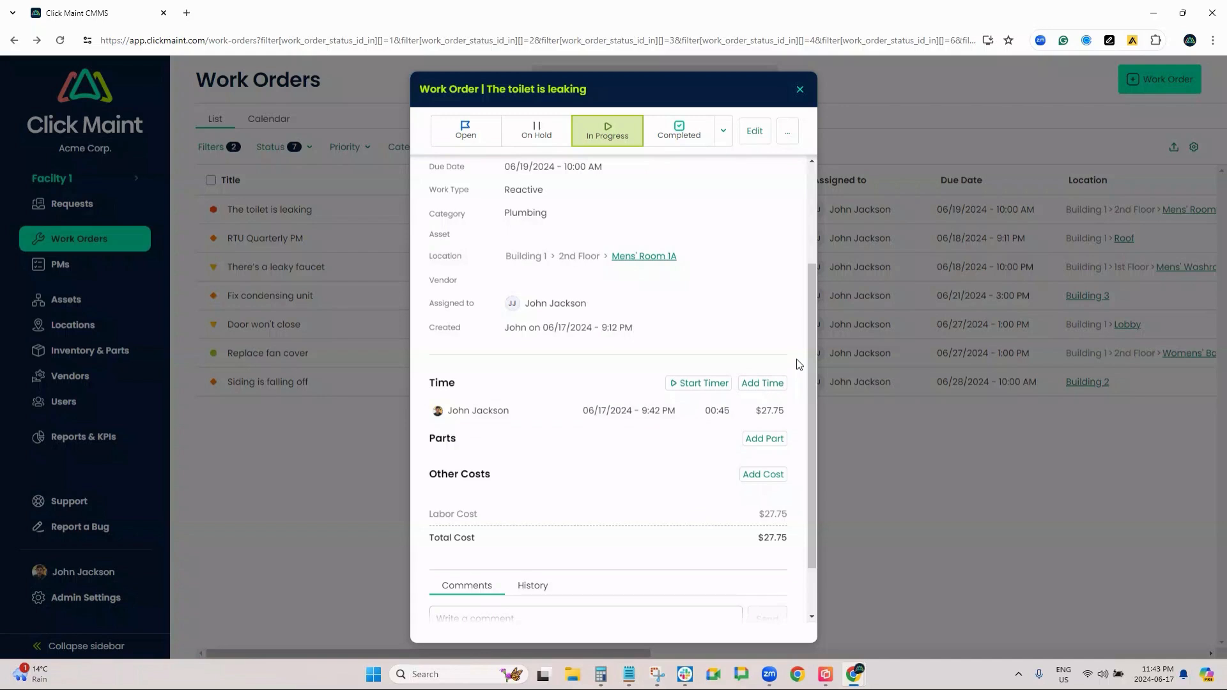
View the form for adding other costs to the work order and close it without saving
{"action": "scroll", "coordinate": [798, 365], "scroll_direction": "down", "scroll_amount": 1}
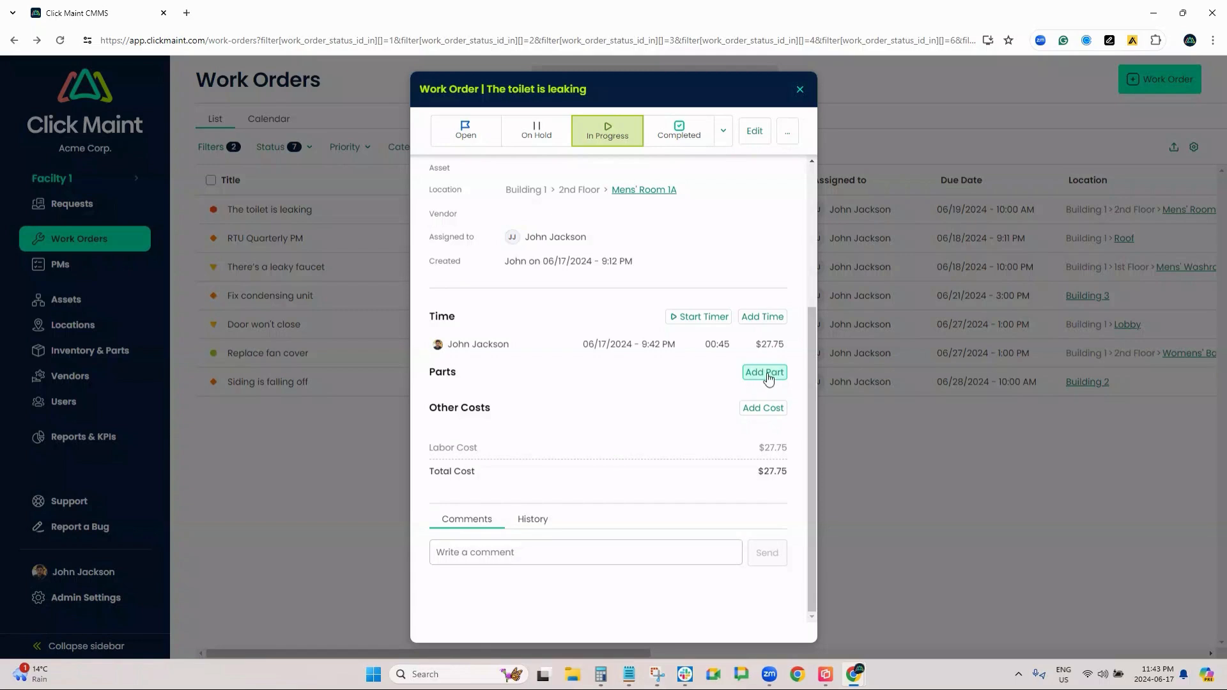
{"action": "left_click", "coordinate": [764, 411]}
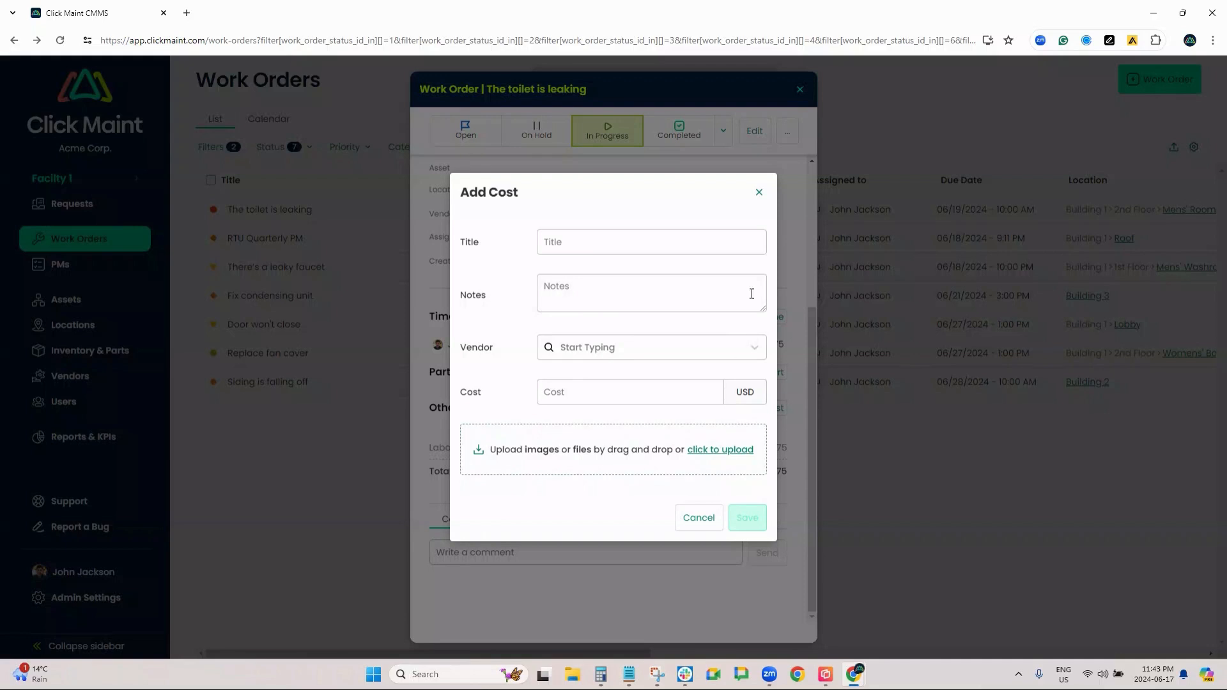
{"action": "left_click", "coordinate": [759, 194]}
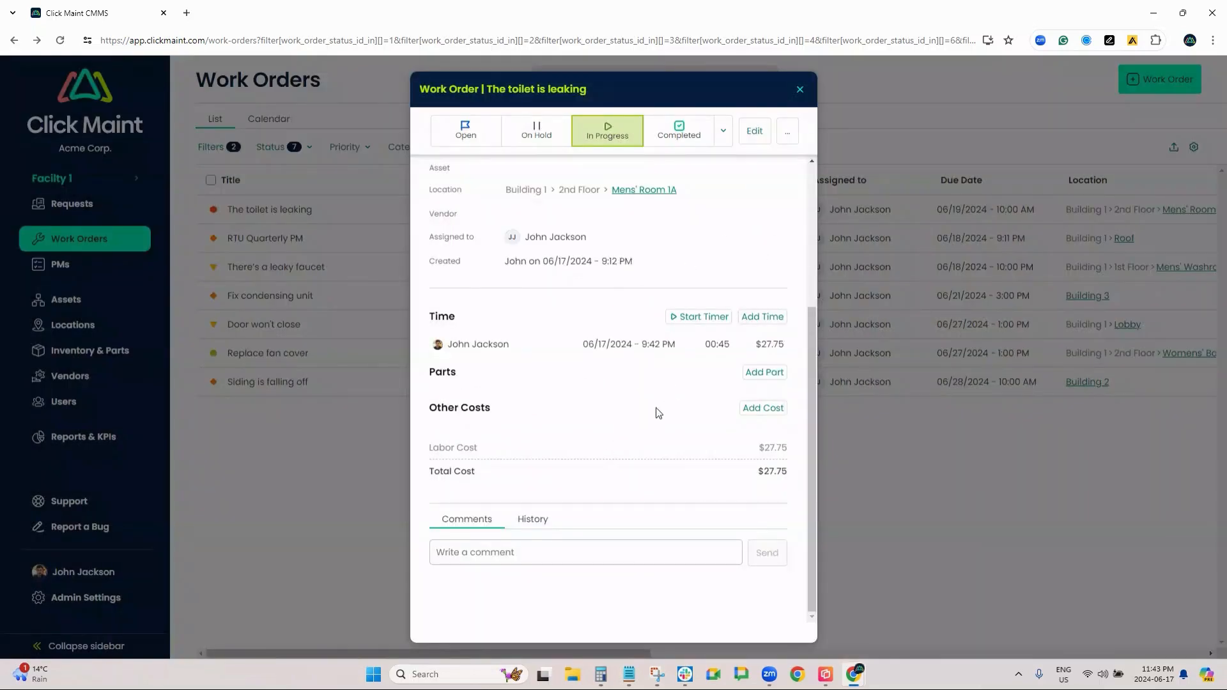
Post the comment "I snaked the toilet - all is good" and mark the work order Completed
{"action": "left_click", "coordinate": [530, 551]}
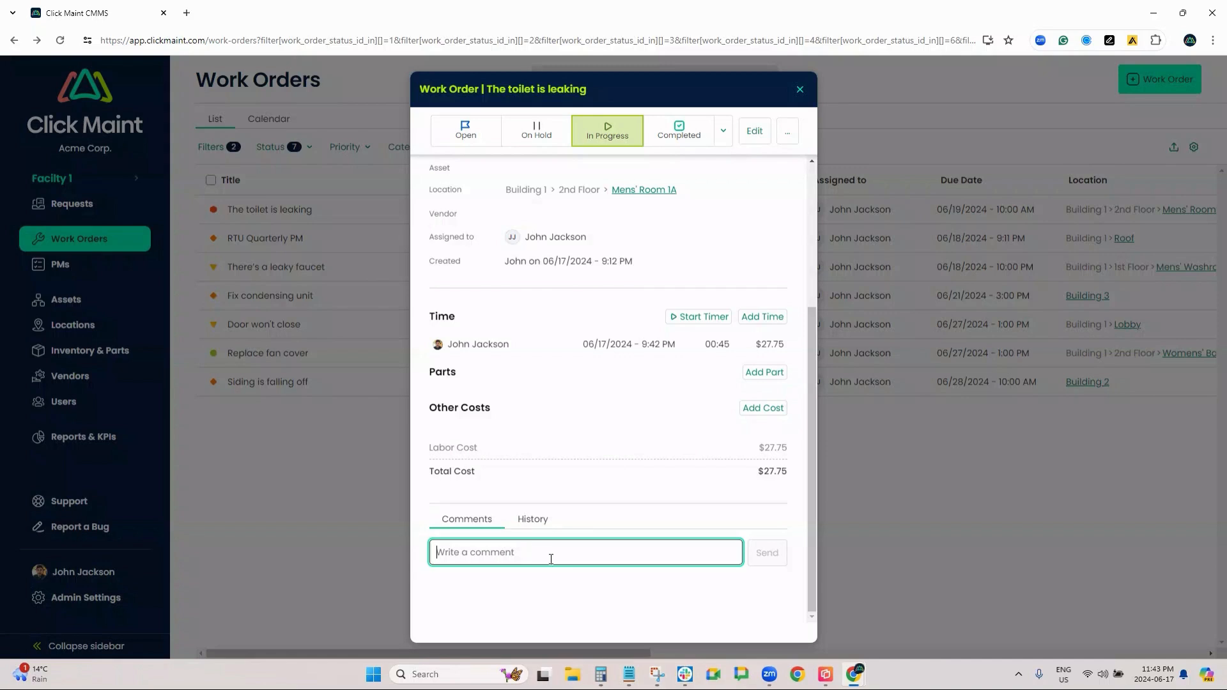
{"action": "type", "text": "I snaked"}
{"action": "key", "text": "BackSpace"}
{"action": "key", "text": "BackSpace"}
{"action": "key", "text": "BackSpace"}
{"action": "type", "text": "ked the toilet - all is good"}
{"action": "left_click", "coordinate": [771, 558]}
{"action": "left_click", "coordinate": [686, 141]}
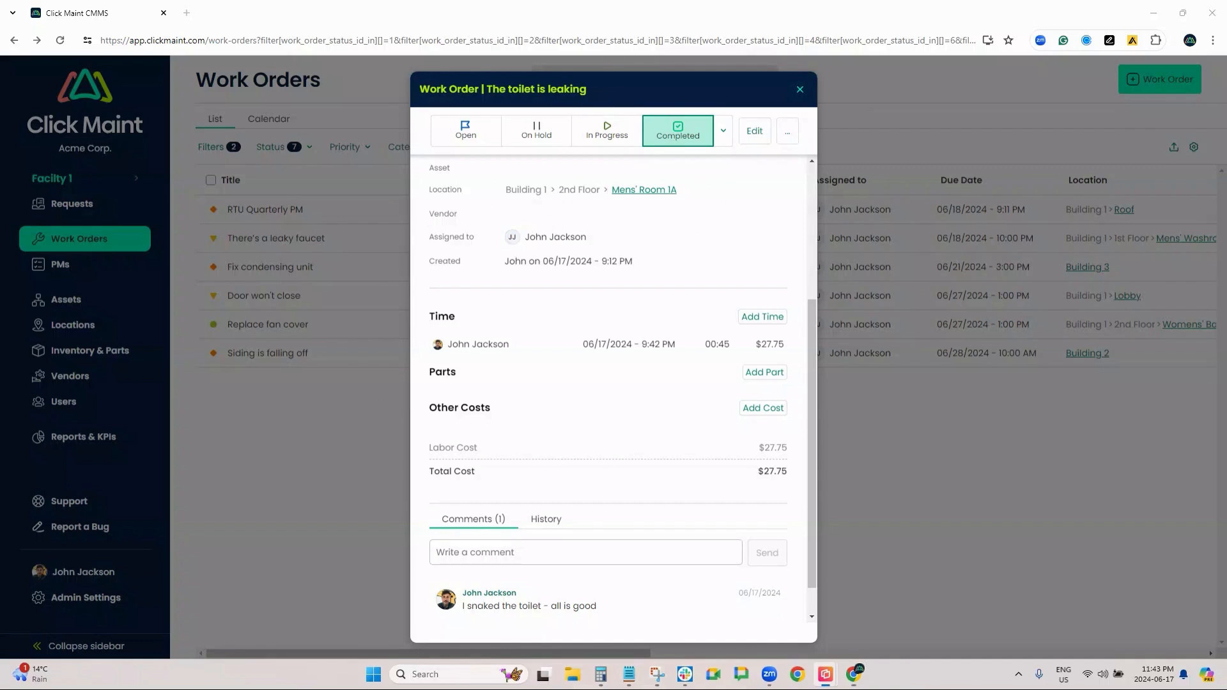
{"action": "left_click", "coordinate": [799, 89]}
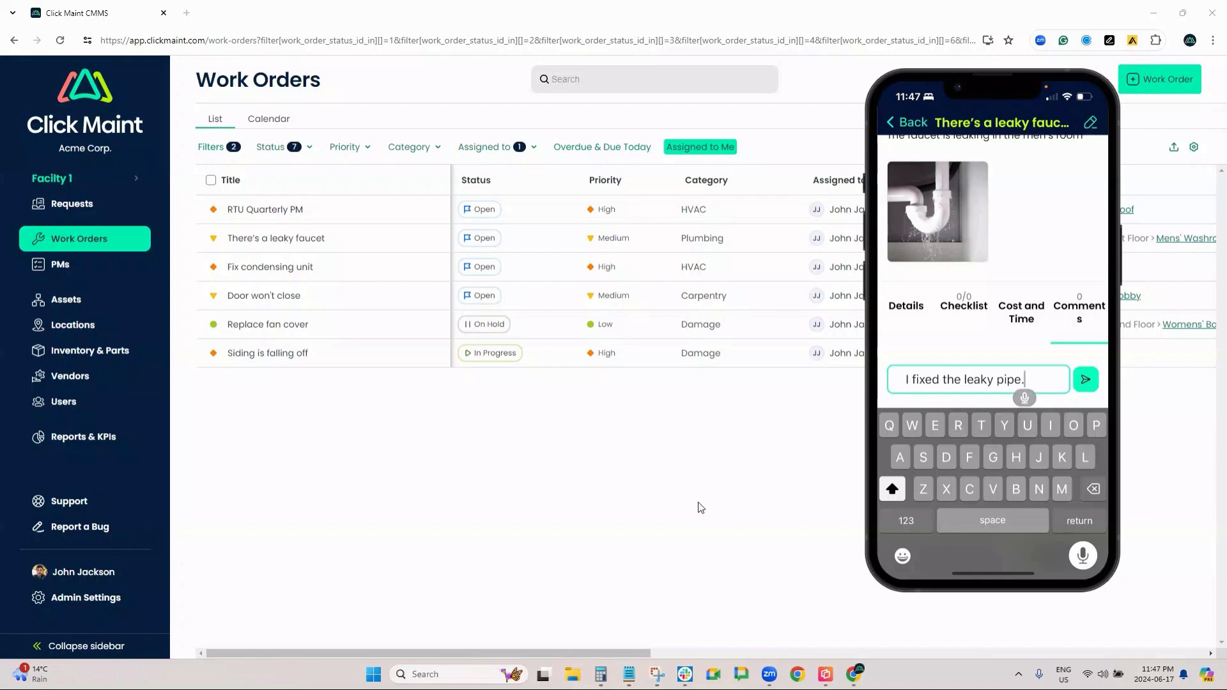
Add "great" to the comment "I fixed the leaky pipe." on the leaky faucet work order in the mobile app
{"action": "type", "text": "great"}
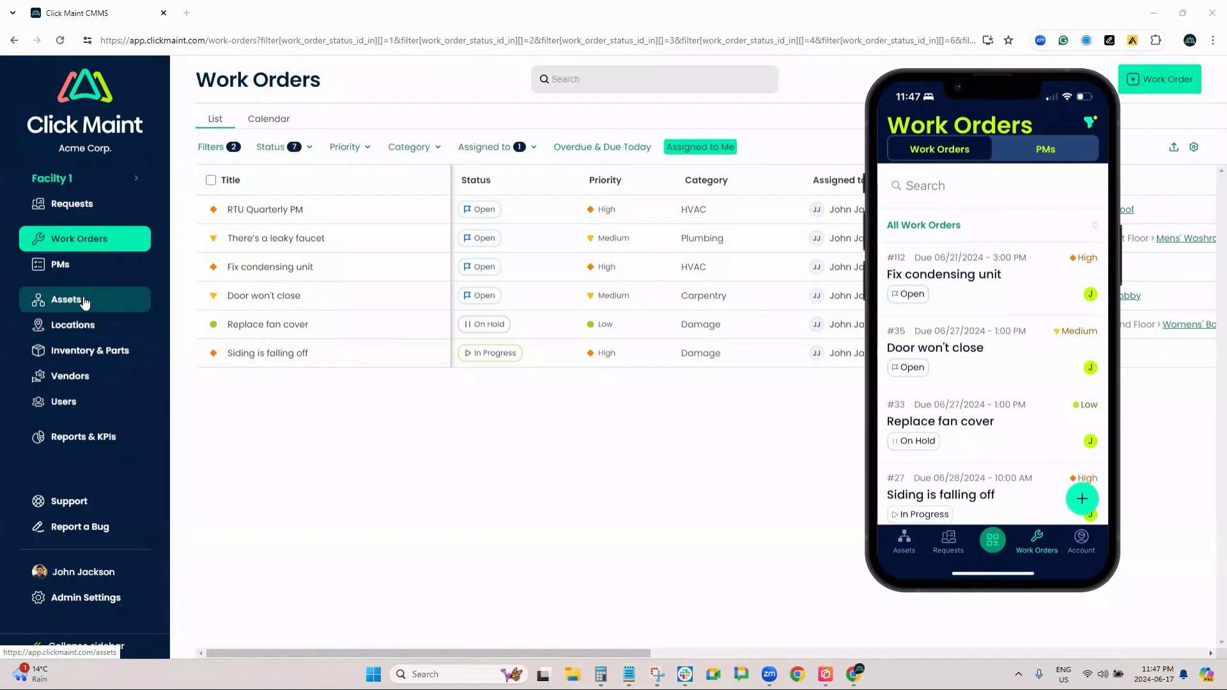
Open the Centrifugal Pump - 1 asset and examine its details, manual and linked parts
{"action": "left_click", "coordinate": [107, 306]}
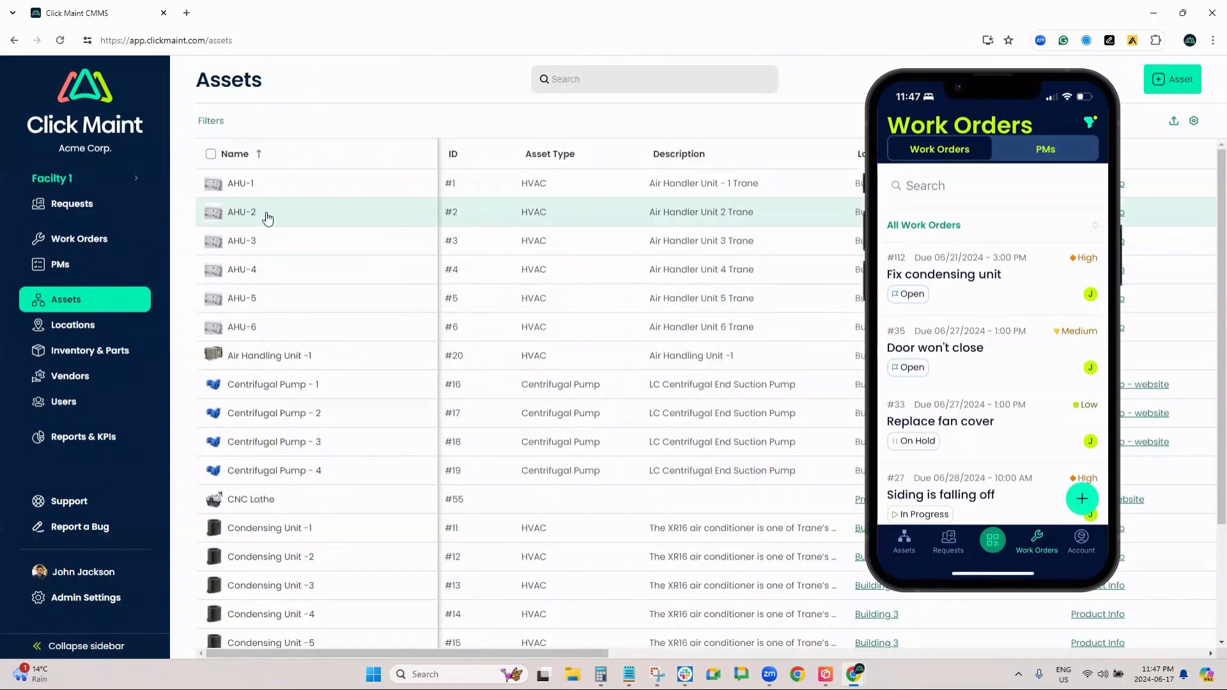
{"action": "left_click", "coordinate": [273, 387]}
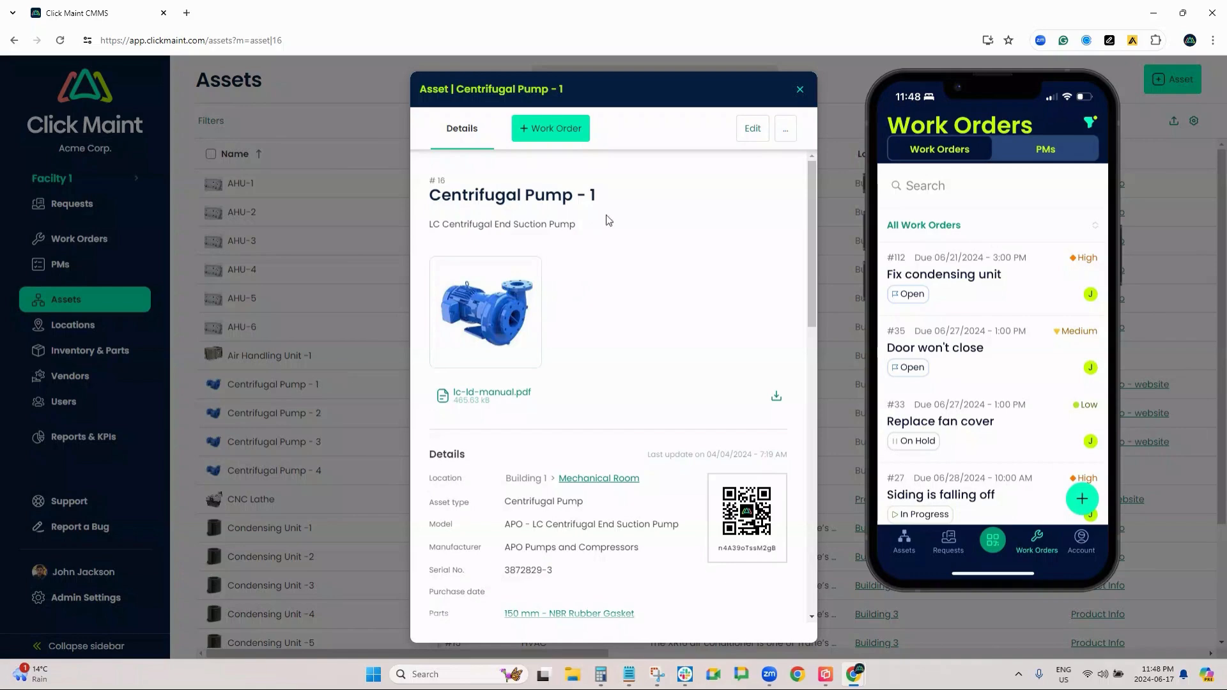
{"action": "scroll", "coordinate": [603, 239], "scroll_direction": "down", "scroll_amount": 2}
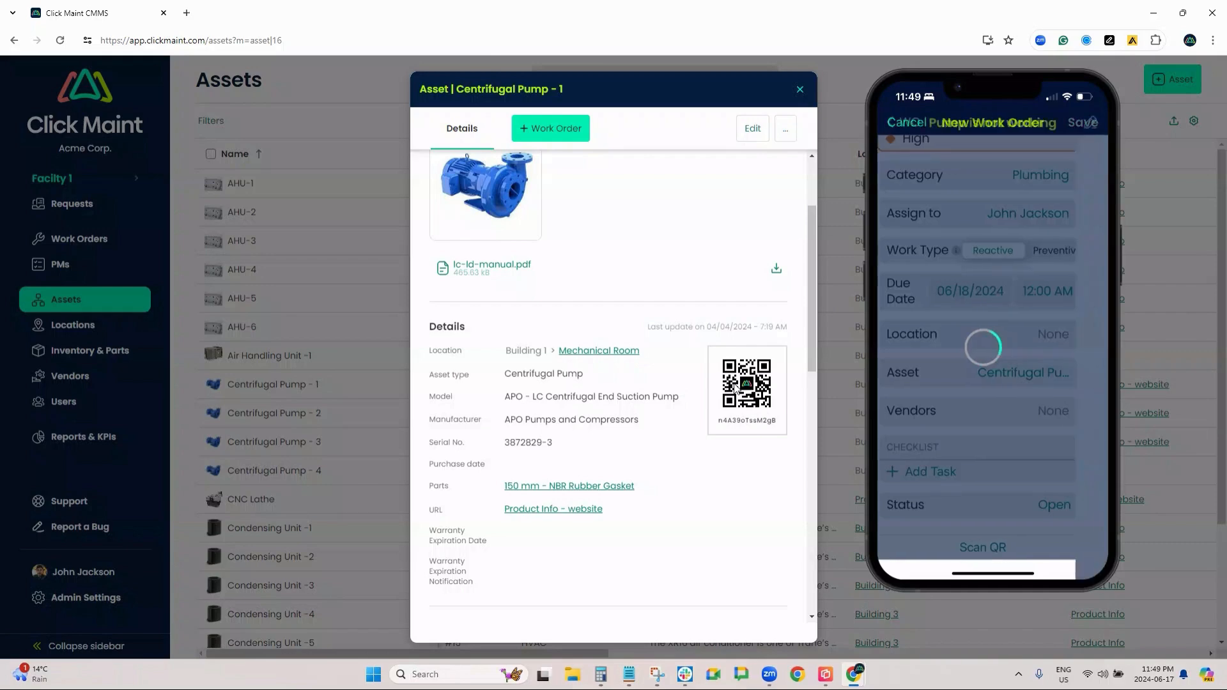
Return from the asset to a refreshed work orders list and display the work orders in the calendar view
{"action": "left_click", "coordinate": [799, 91]}
{"action": "left_click", "coordinate": [134, 242]}
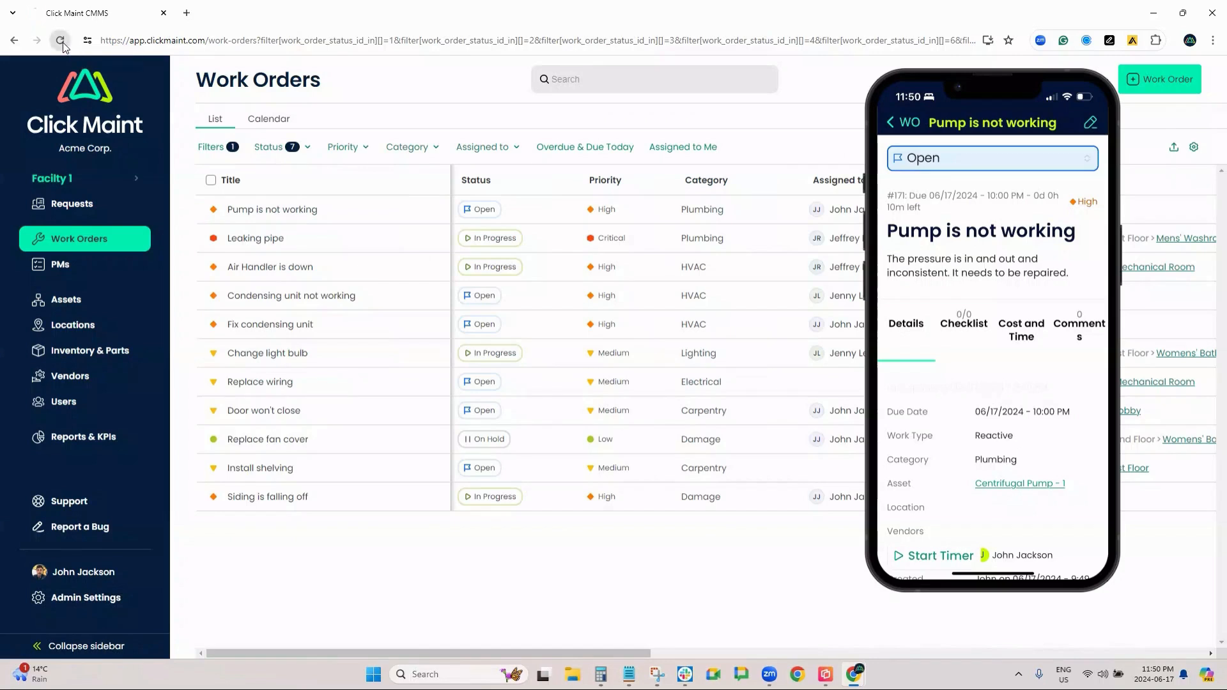
{"action": "left_click", "coordinate": [62, 42]}
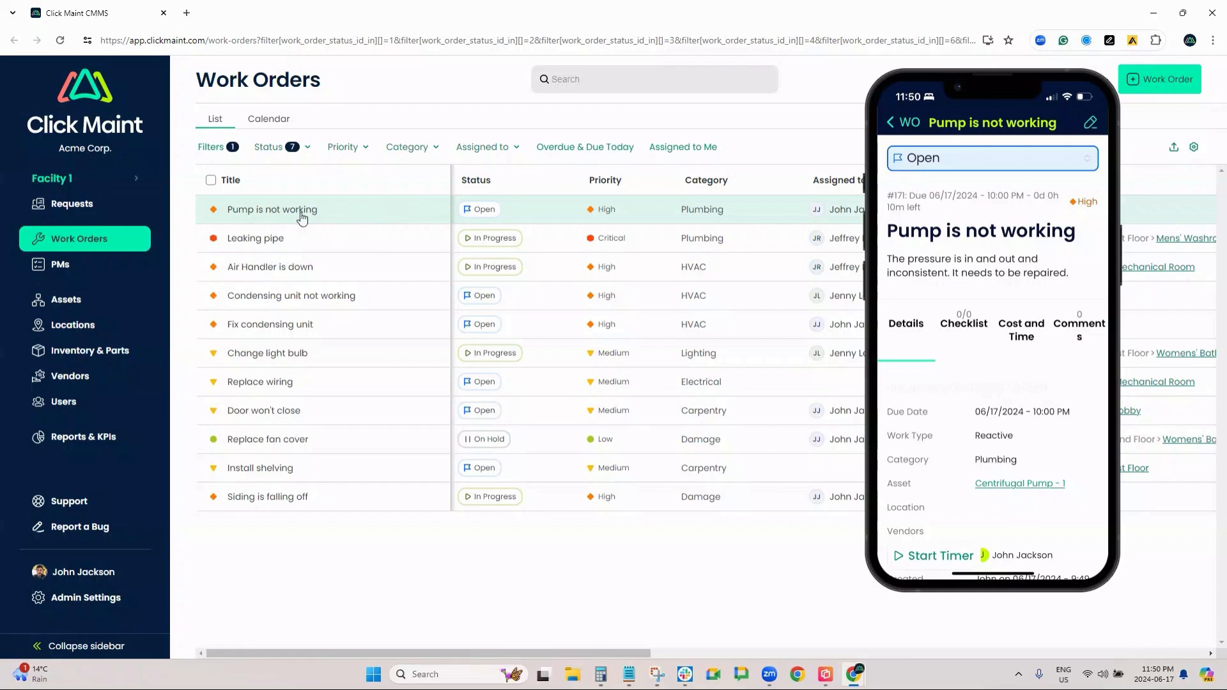
{"action": "left_click", "coordinate": [268, 120]}
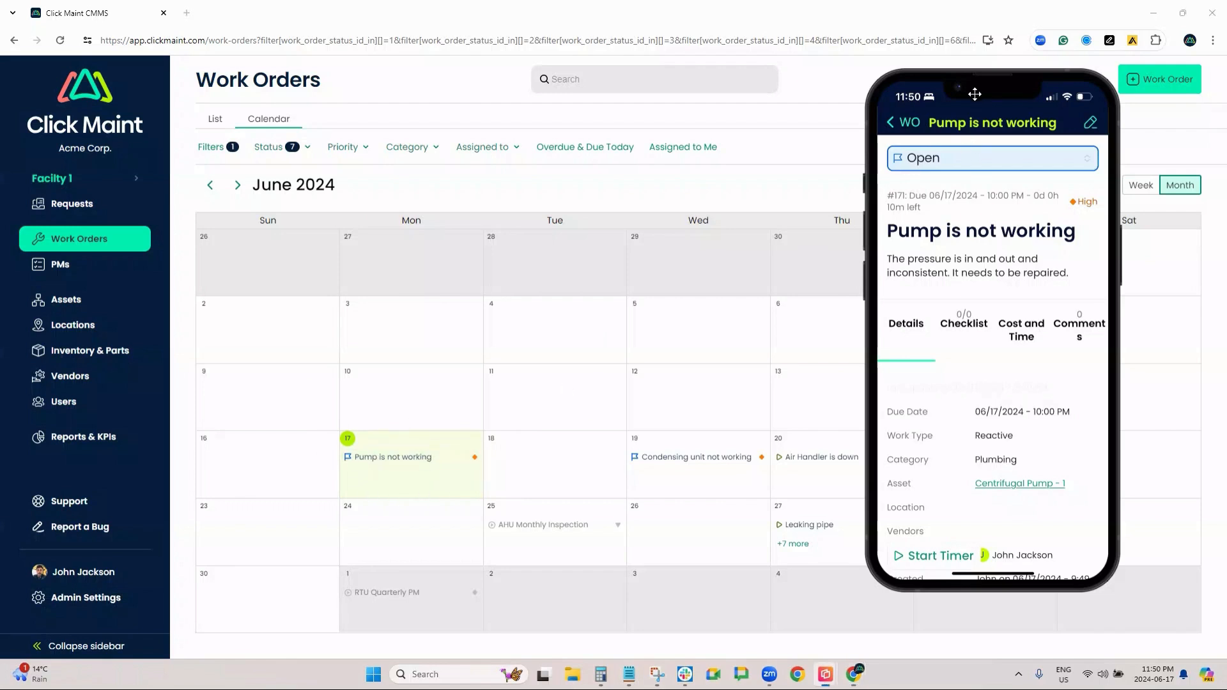
{"action": "left_click_drag", "start_coordinate": [975, 94], "coordinate": [972, 99]}
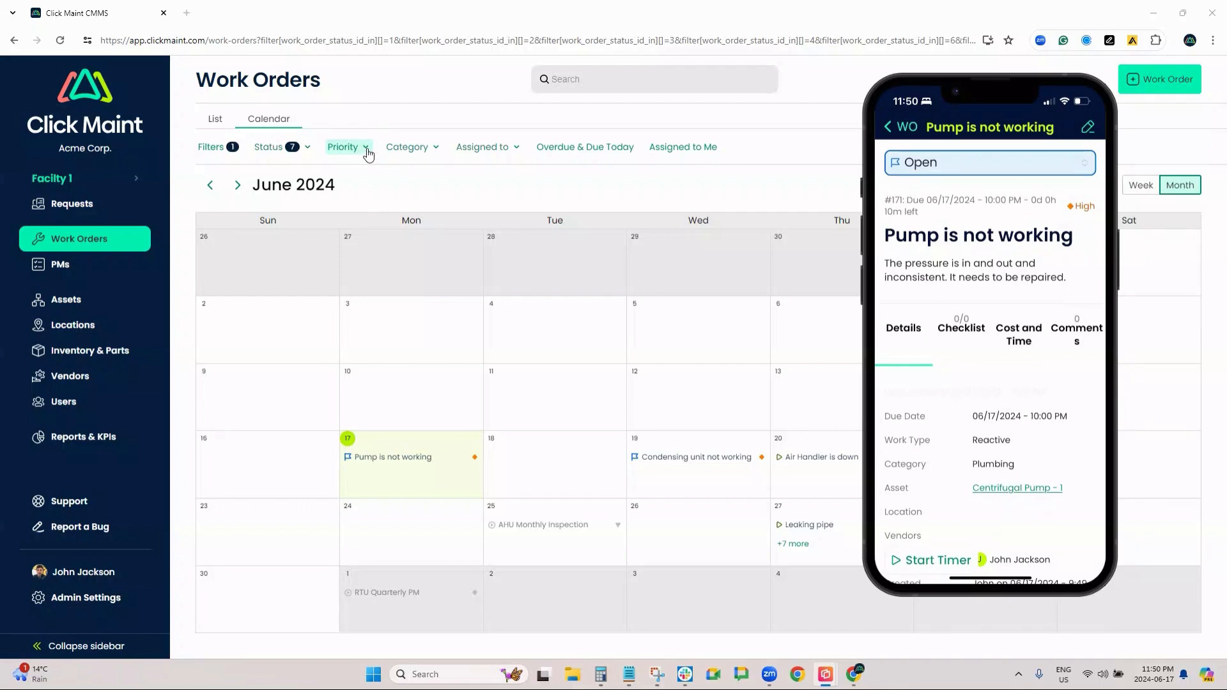
Check the overdue and due-today work orders in the calendar, and replace that filter with work orders assigned to the signed-in user
{"action": "left_click", "coordinate": [605, 159]}
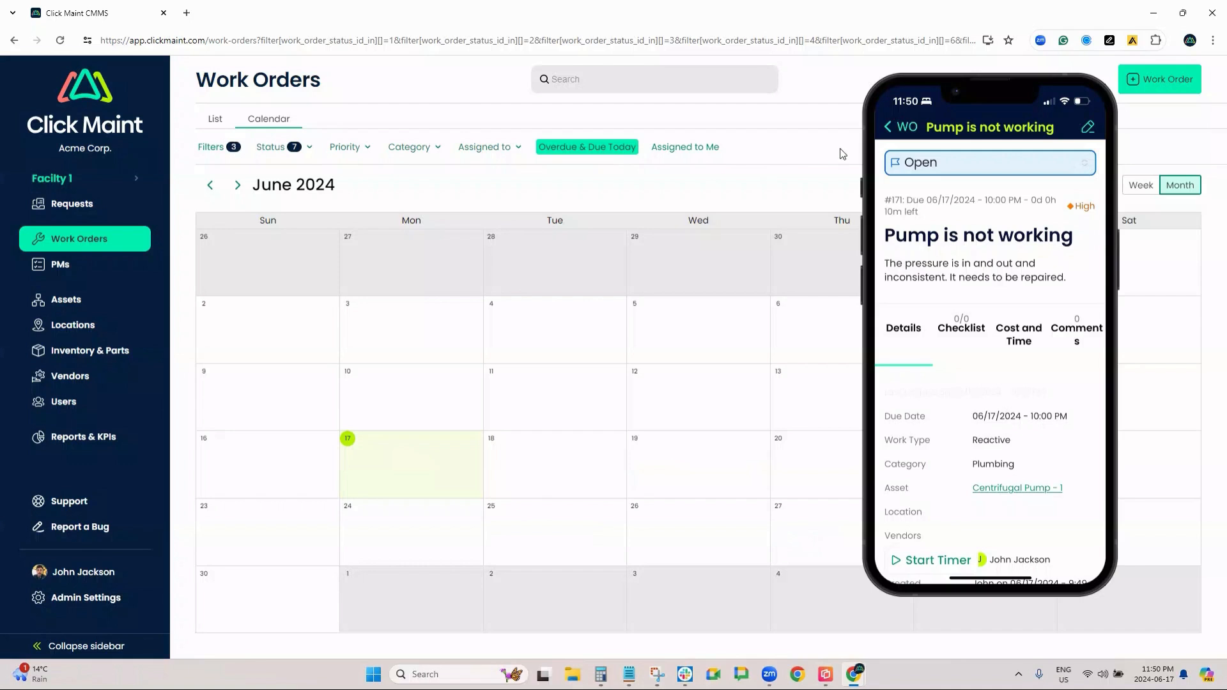
{"action": "left_click", "coordinate": [589, 153]}
{"action": "left_click", "coordinate": [677, 149]}
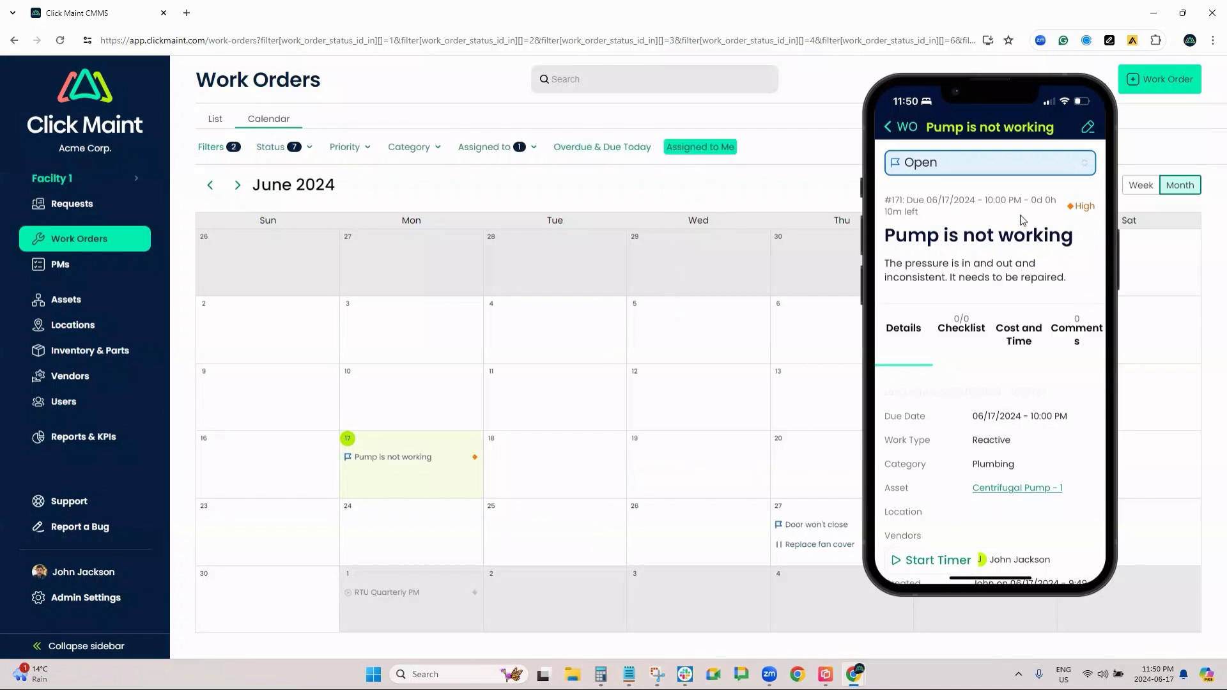
Reschedule the Pump is not working work order to Wednesday in the weekly calendar and return to the list view
{"action": "left_click", "coordinate": [990, 93]}
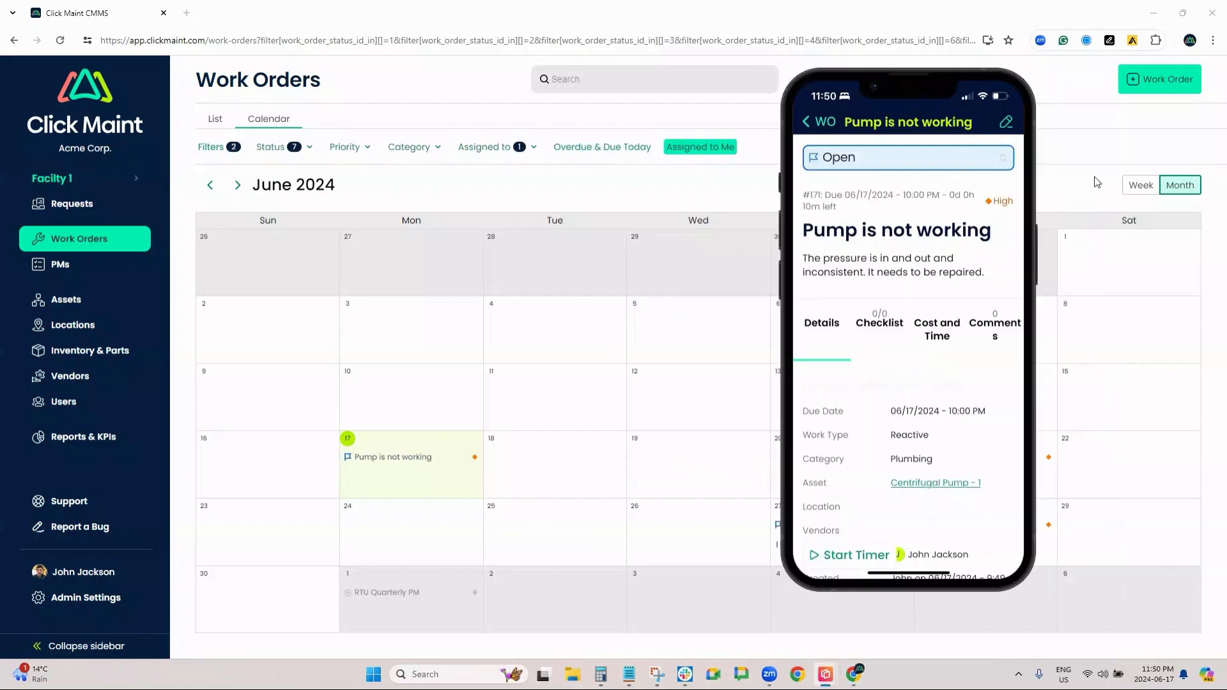
{"action": "left_click", "coordinate": [1141, 184]}
{"action": "left_click_drag", "start_coordinate": [418, 261], "coordinate": [700, 421]}
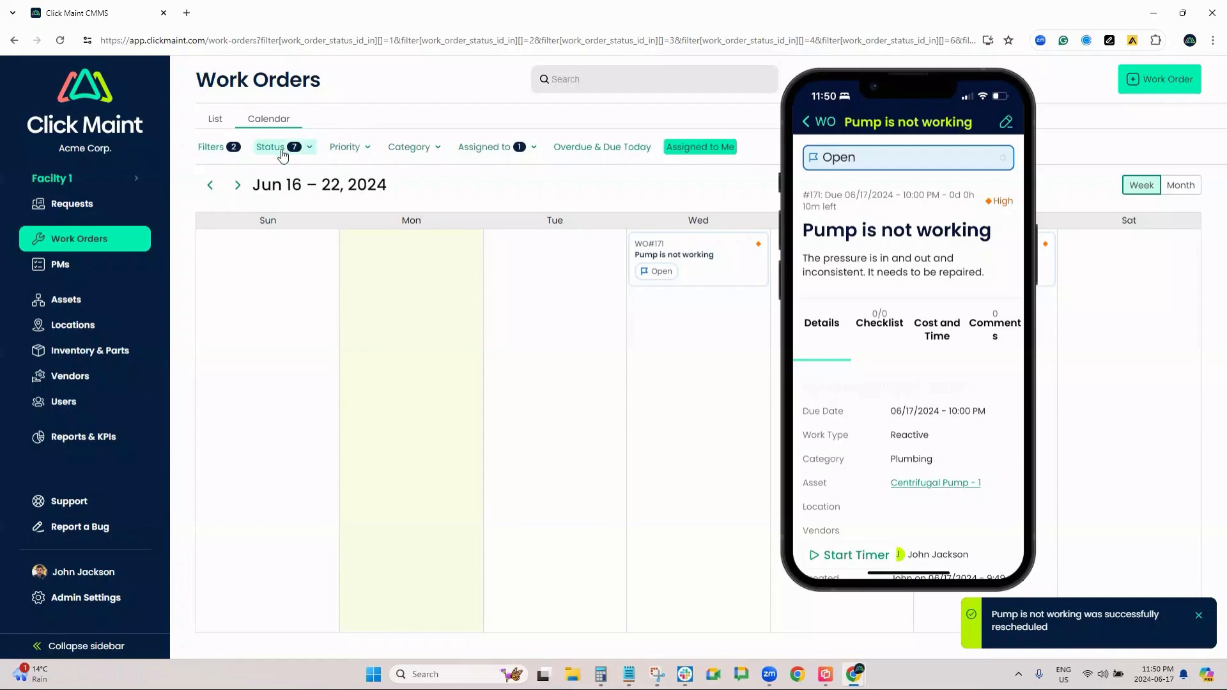
{"action": "left_click", "coordinate": [217, 121]}
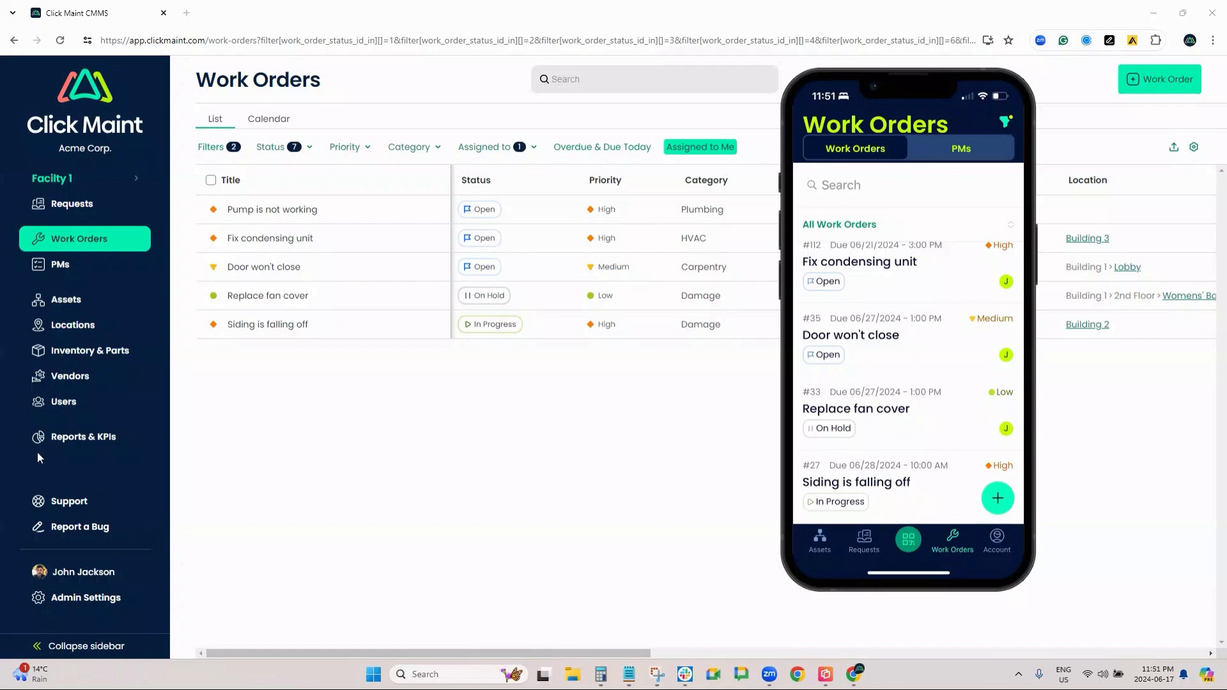
Open the Mens' Room 1A location, examine its details and QR code, and close it
{"action": "left_click", "coordinate": [72, 326]}
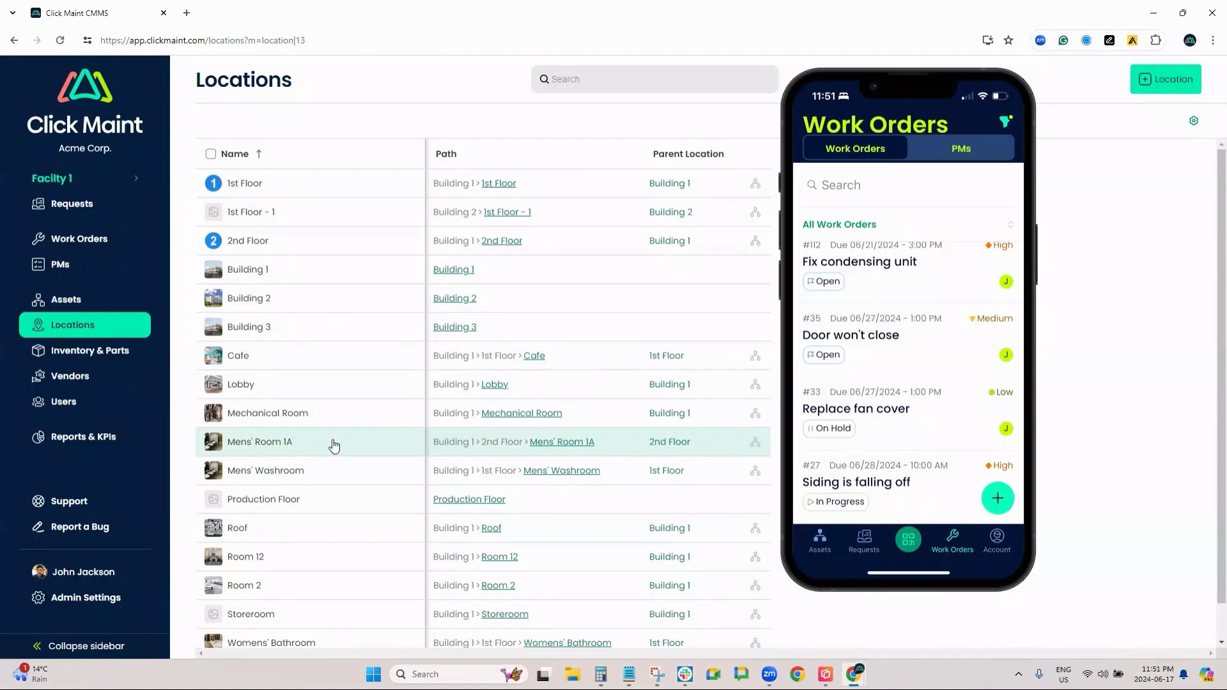
{"action": "left_click", "coordinate": [333, 443]}
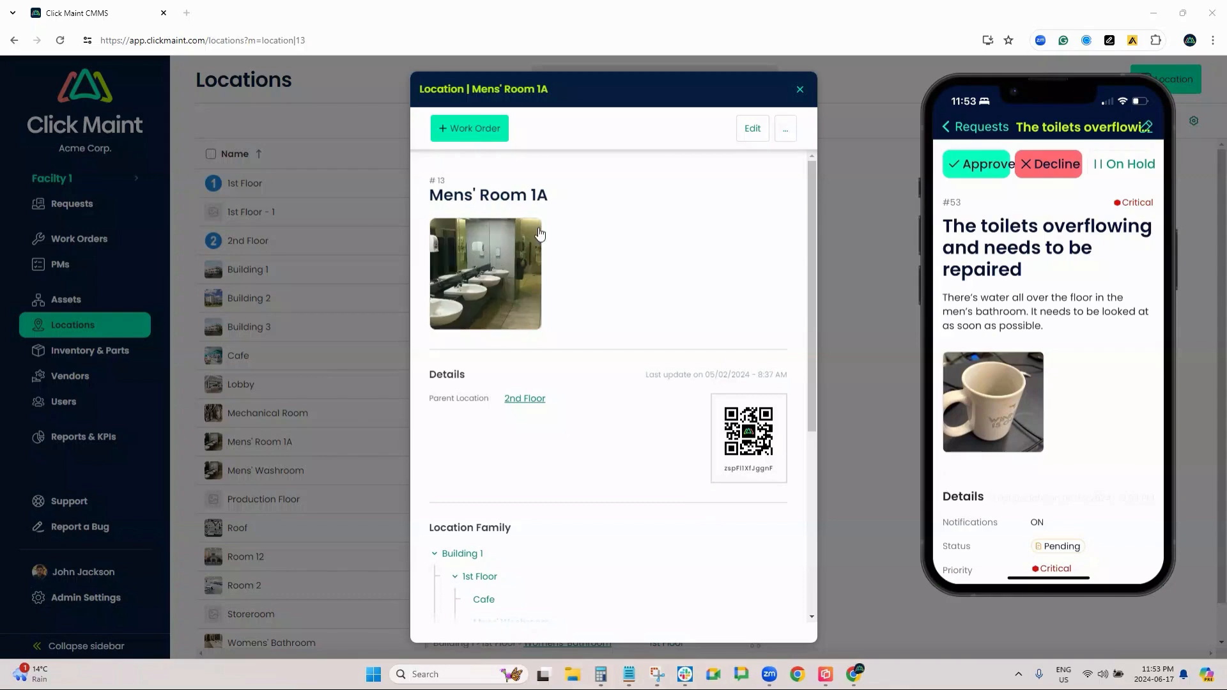
{"action": "left_click", "coordinate": [1036, 102]}
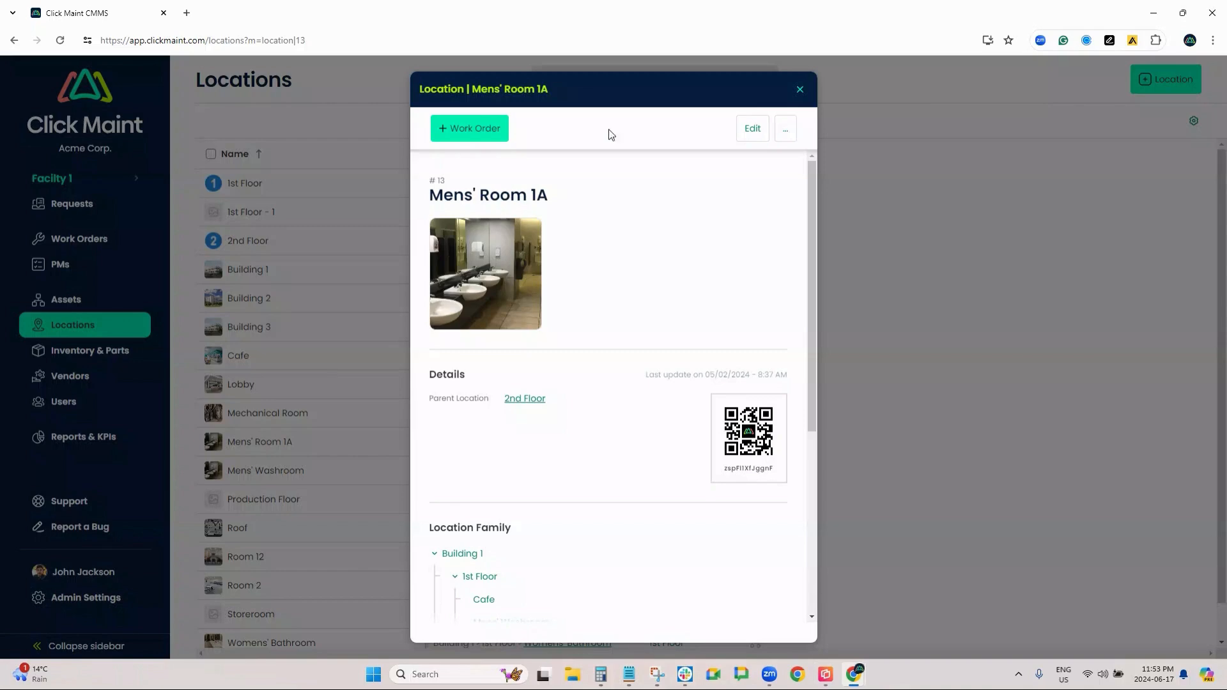
{"action": "left_click", "coordinate": [800, 90]}
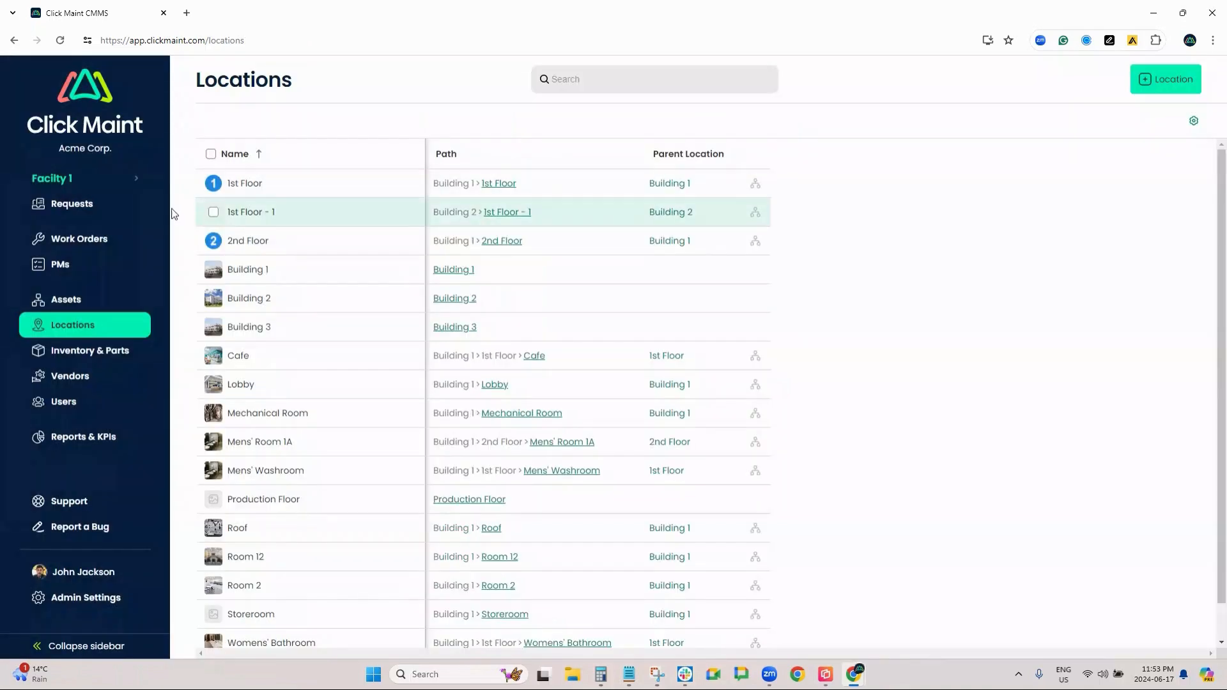
Go to the requests and view the decline form for the overflowing toilets request without saving it
{"action": "left_click", "coordinate": [73, 204]}
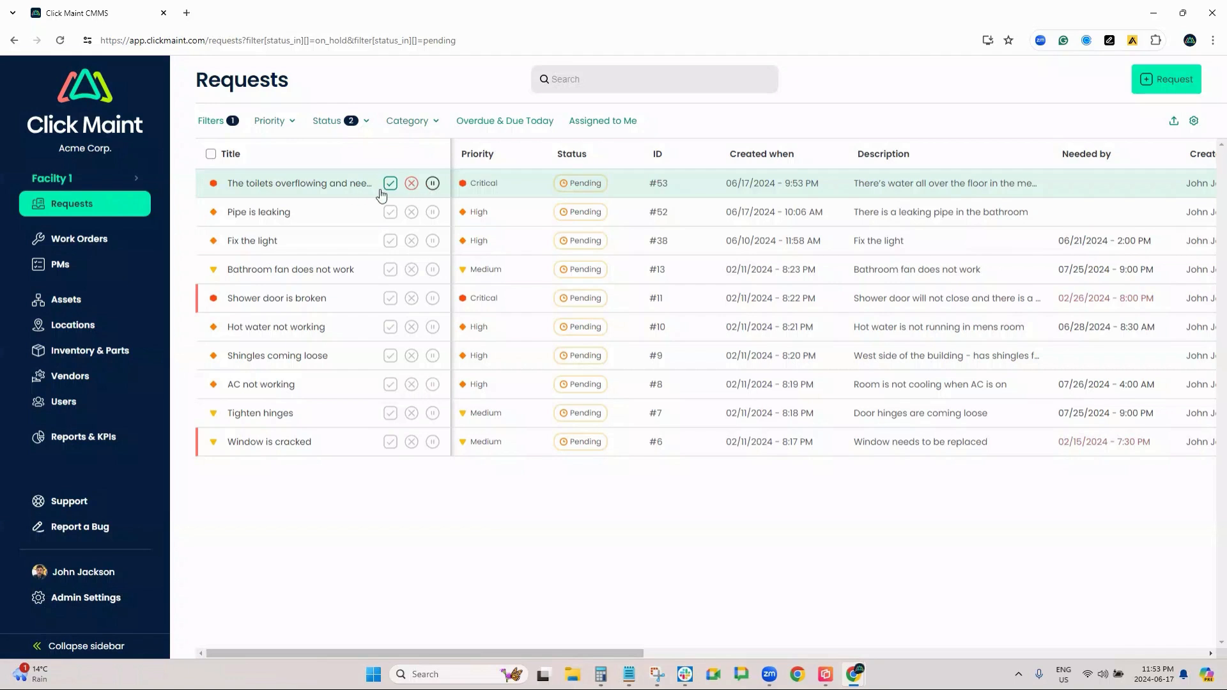
{"action": "left_click", "coordinate": [411, 183]}
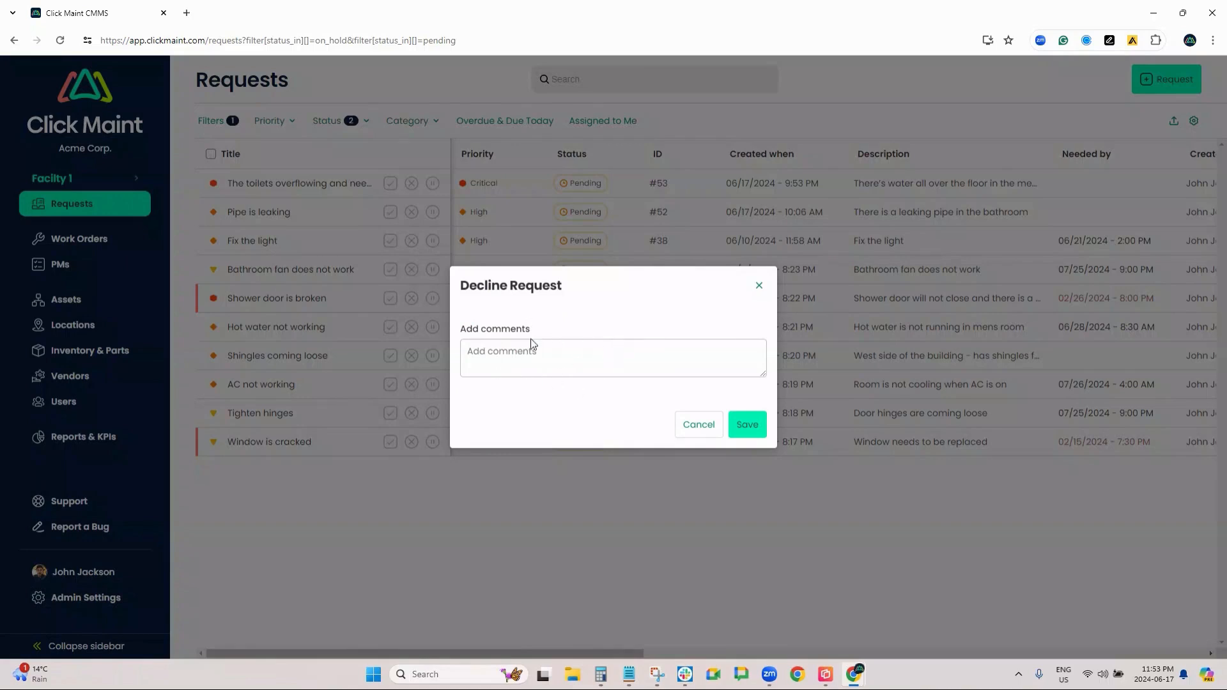
{"action": "left_click", "coordinate": [759, 287]}
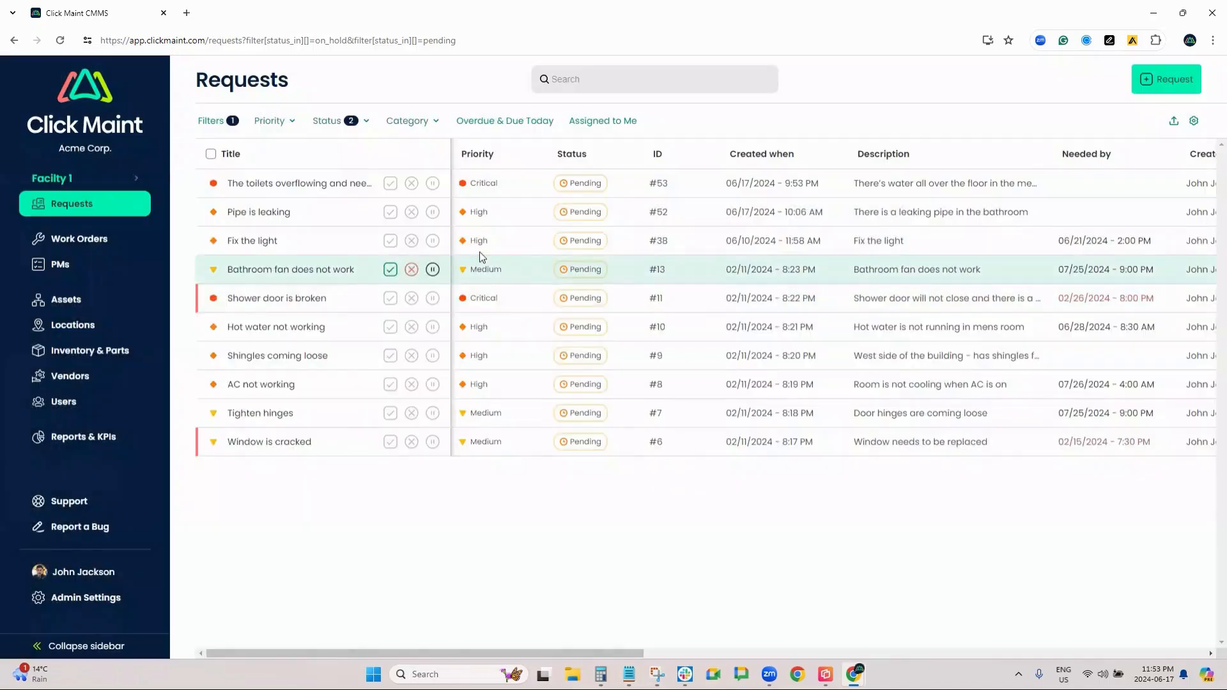
Start approving the overflowing toilets request as a new work order, reviewing its details and setting Needed by to 06/26/2024 10:00 PM
{"action": "left_click", "coordinate": [391, 185]}
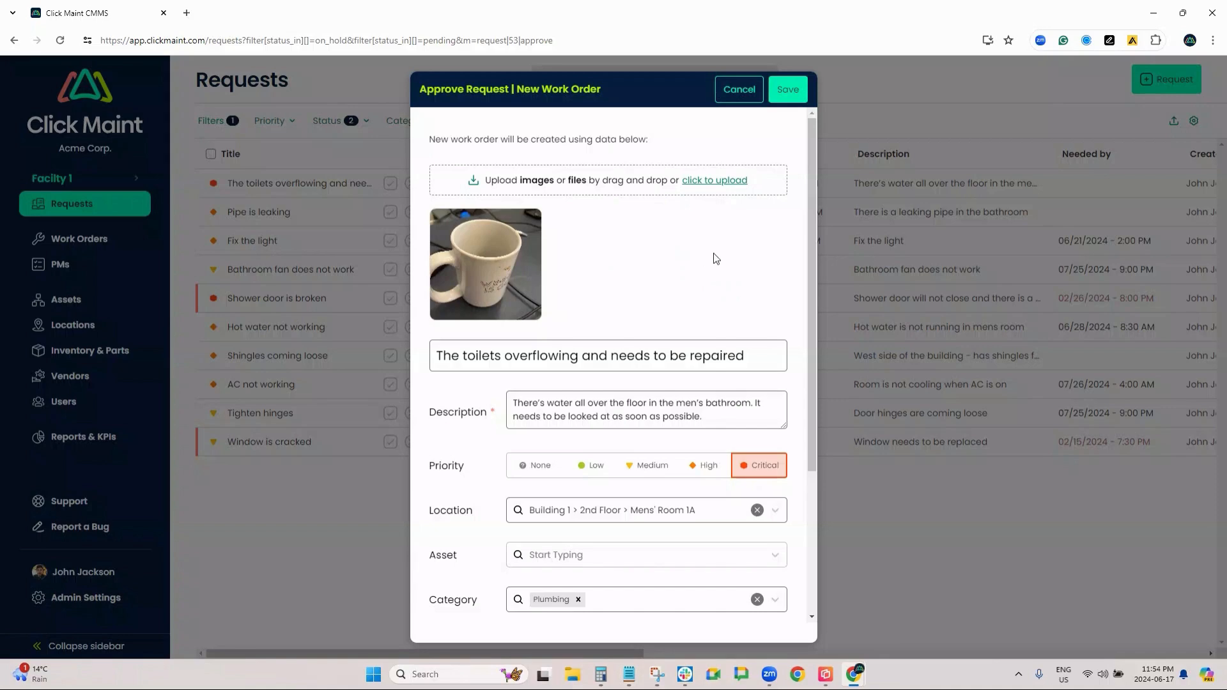
{"action": "scroll", "coordinate": [681, 251], "scroll_direction": "down", "scroll_amount": 2}
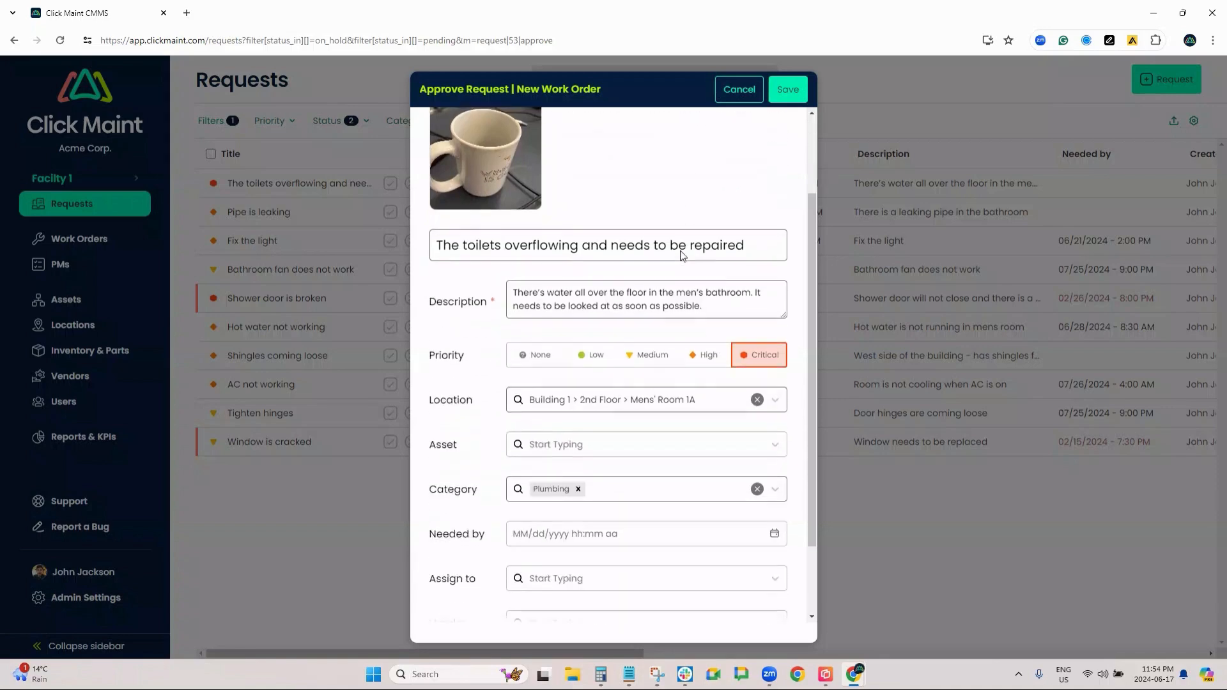
{"action": "scroll", "coordinate": [681, 251], "scroll_direction": "up", "scroll_amount": 2}
{"action": "scroll", "coordinate": [681, 252], "scroll_direction": "down", "scroll_amount": 3}
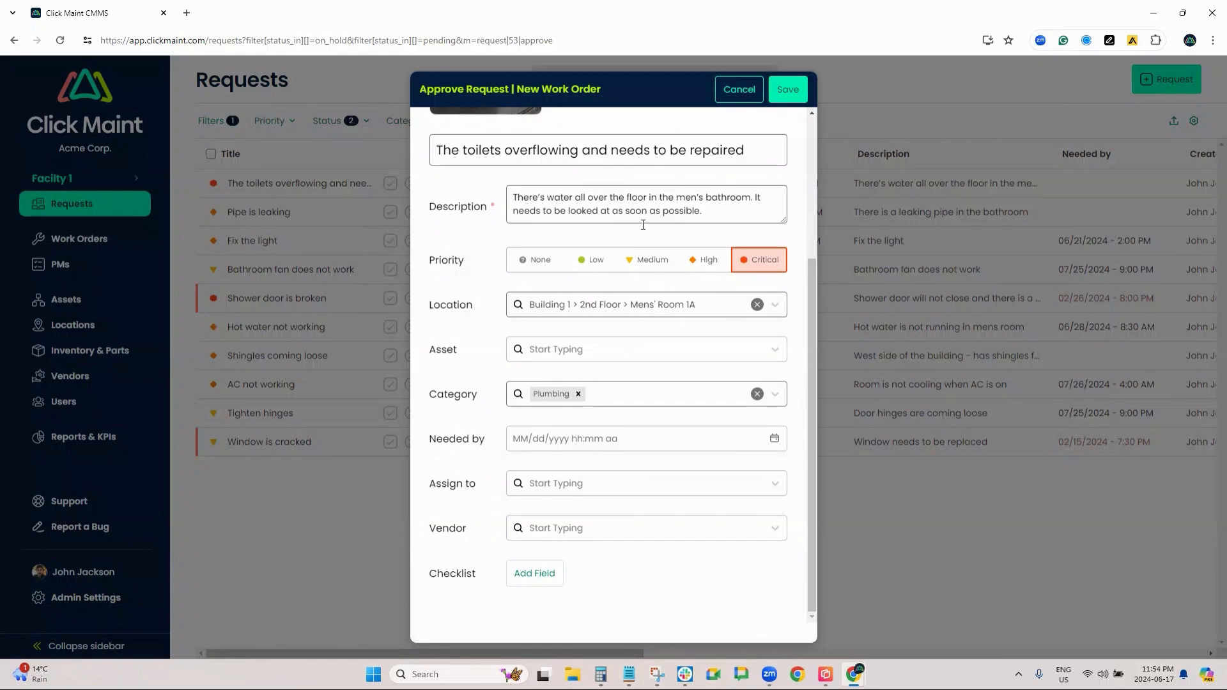
{"action": "left_click", "coordinate": [558, 438]}
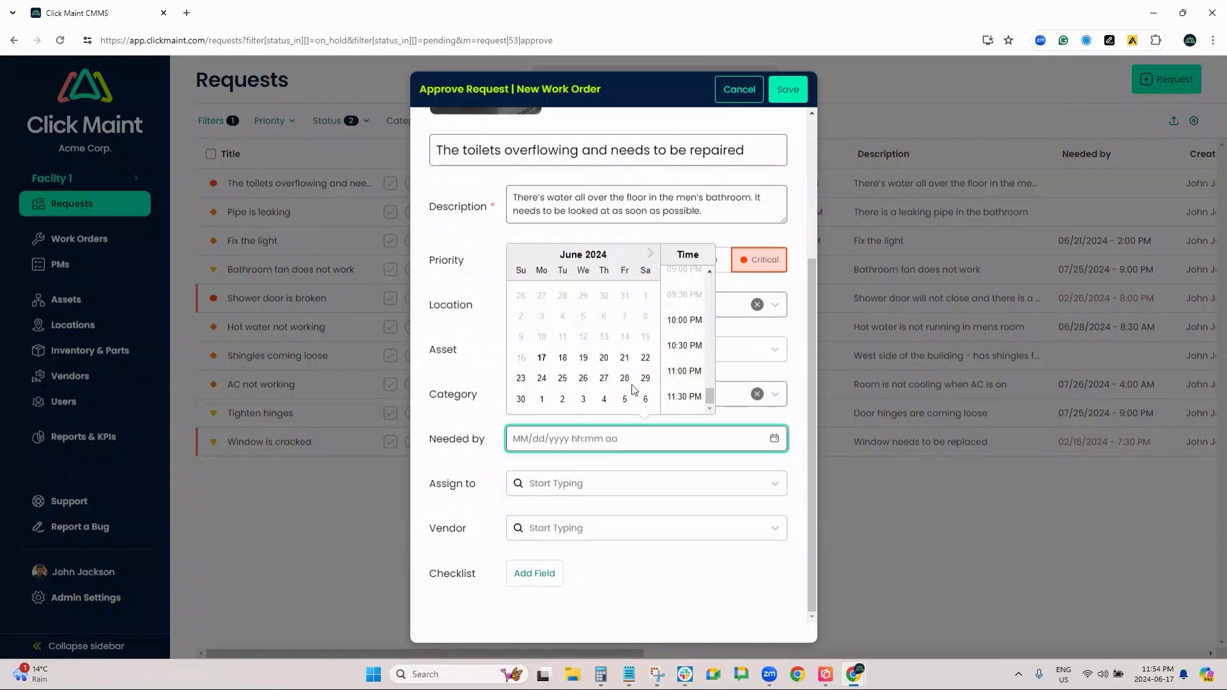
{"action": "left_click", "coordinate": [583, 377]}
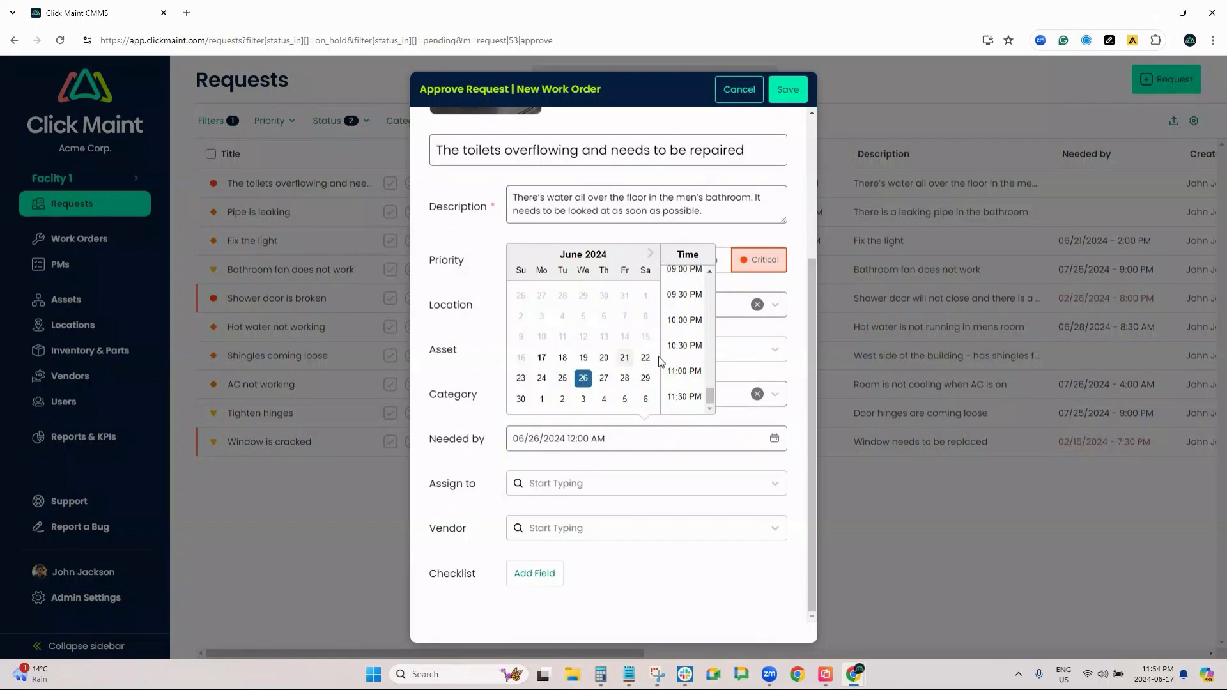
{"action": "left_click", "coordinate": [685, 319]}
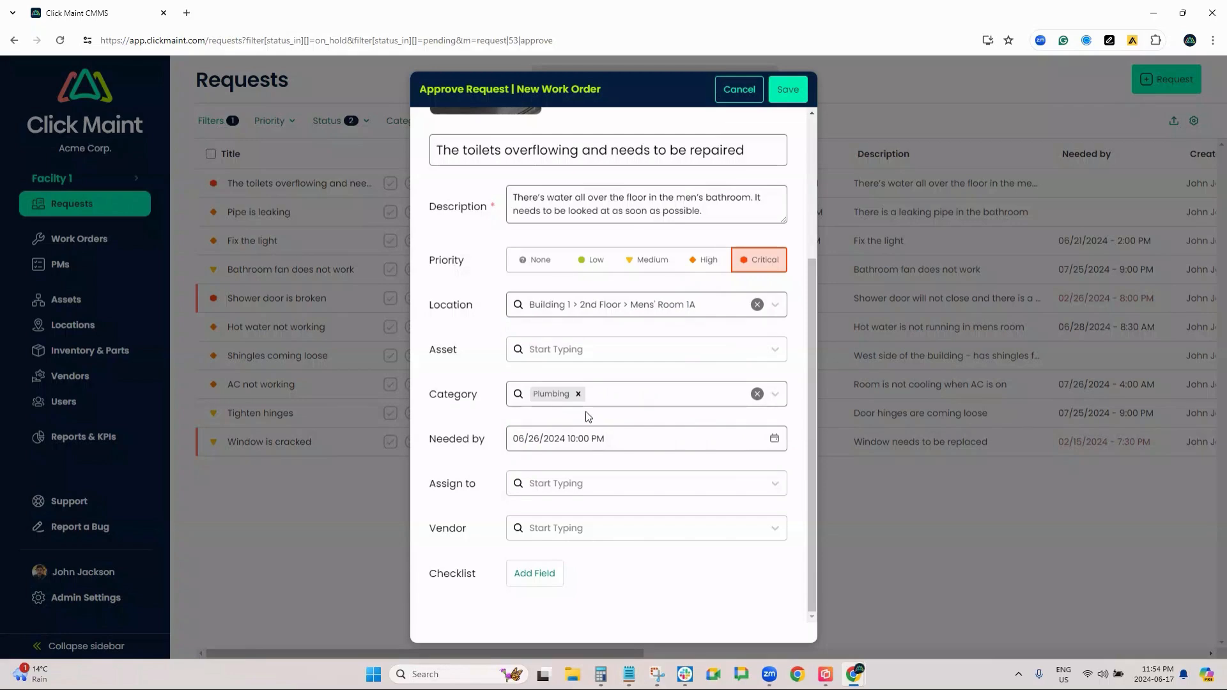
Assign the new work order to the third listed user, save the approval and close the request
{"action": "left_click", "coordinate": [557, 484]}
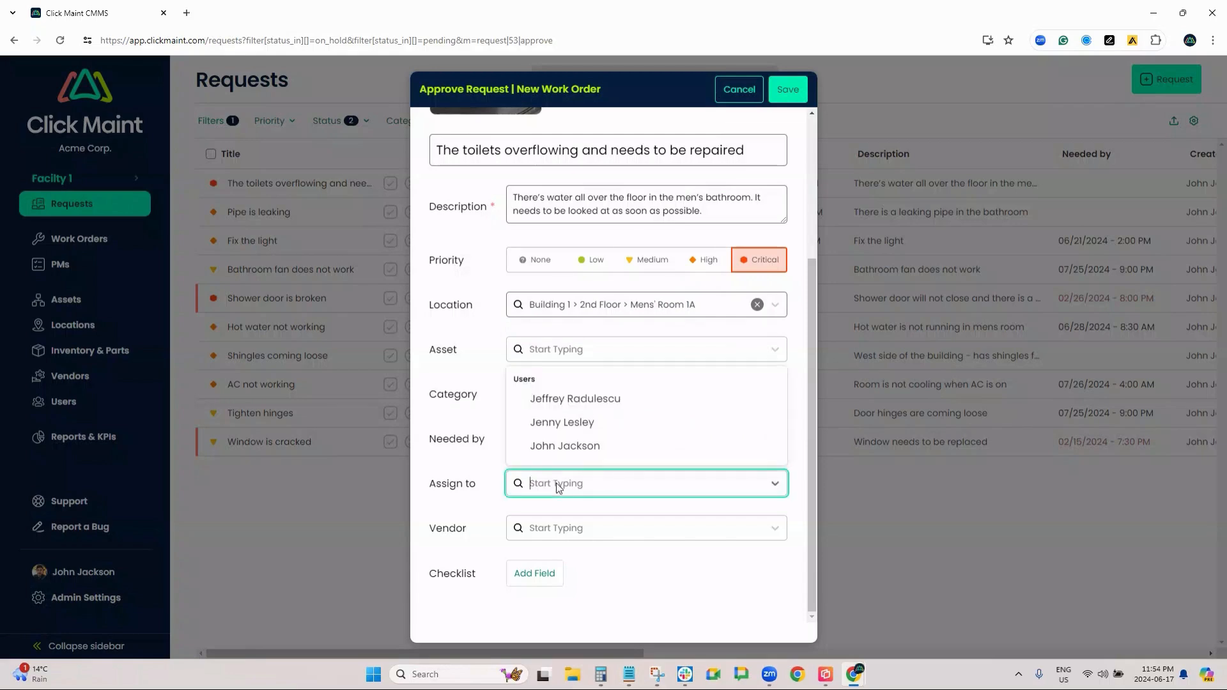
{"action": "left_click", "coordinate": [577, 446]}
{"action": "left_click", "coordinate": [493, 515]}
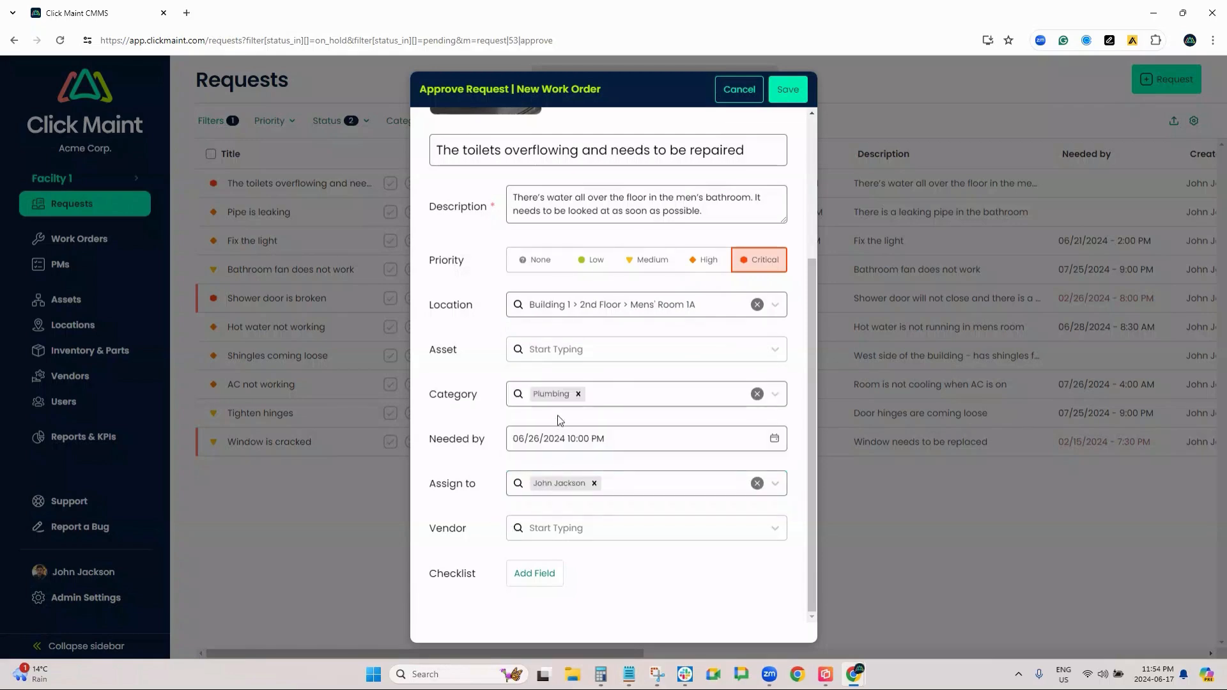
{"action": "scroll", "coordinate": [639, 339], "scroll_direction": "up", "scroll_amount": 1}
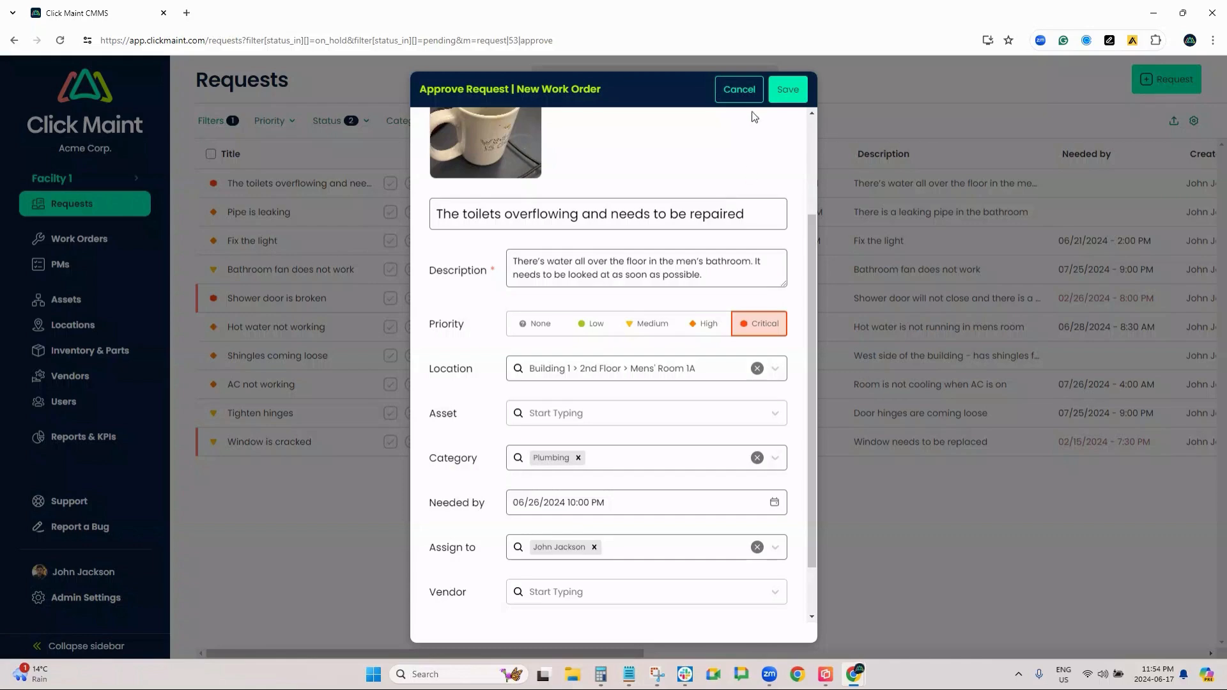
{"action": "left_click", "coordinate": [776, 97]}
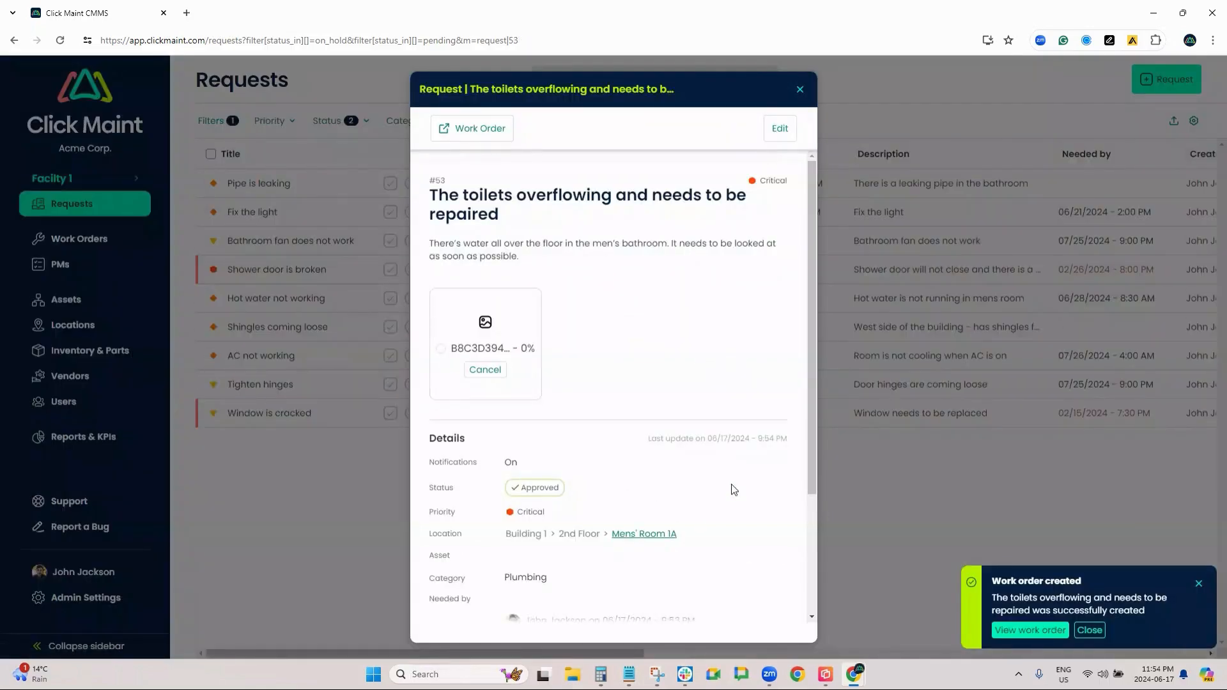
{"action": "left_click", "coordinate": [800, 89]}
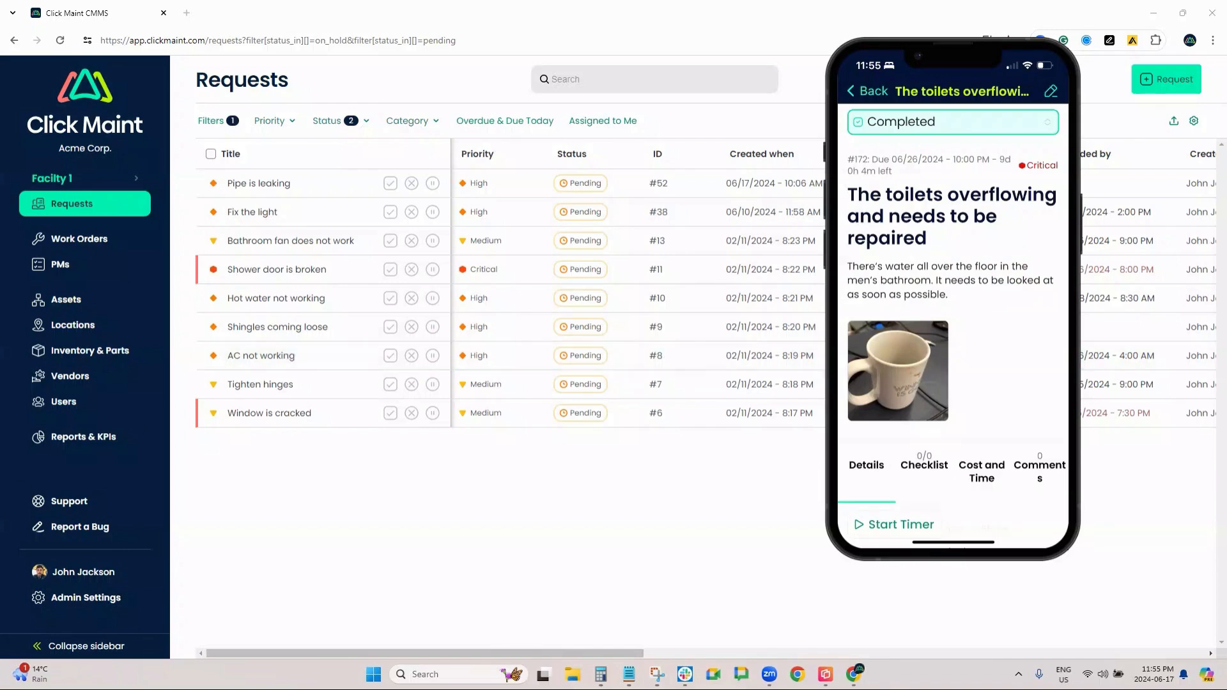
Open the preventive maintenance list in the web application
{"action": "left_click", "coordinate": [975, 66]}
{"action": "left_click", "coordinate": [32, 167]}
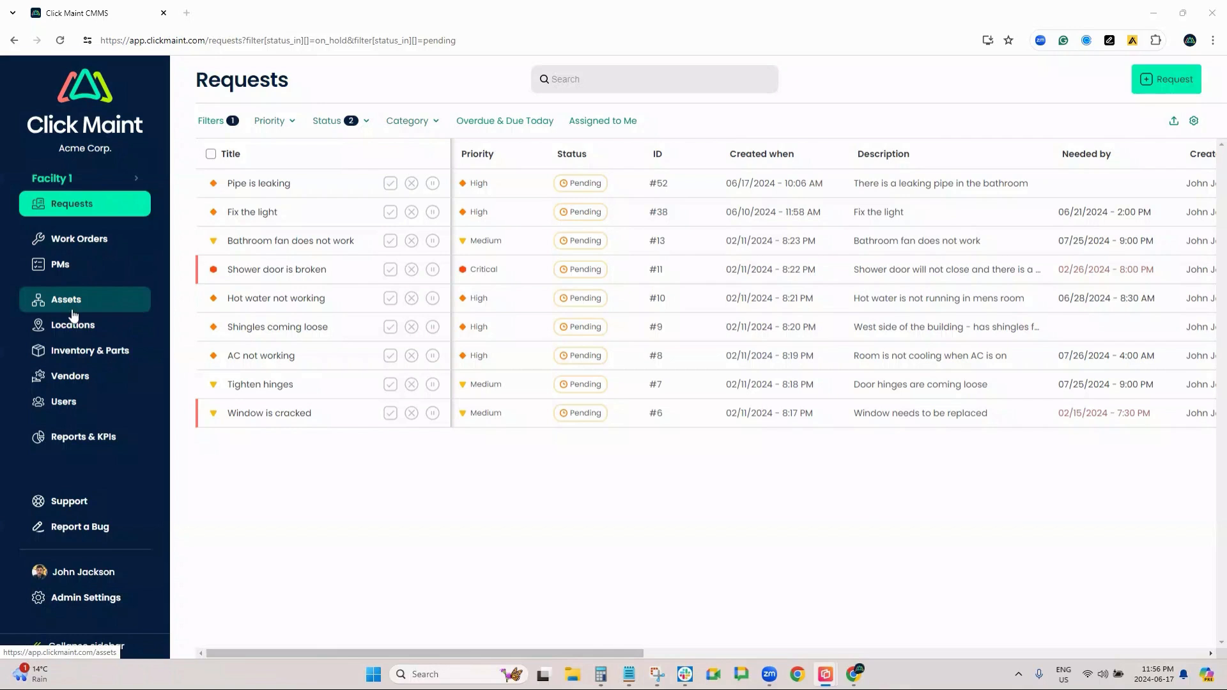
{"action": "left_click", "coordinate": [70, 267]}
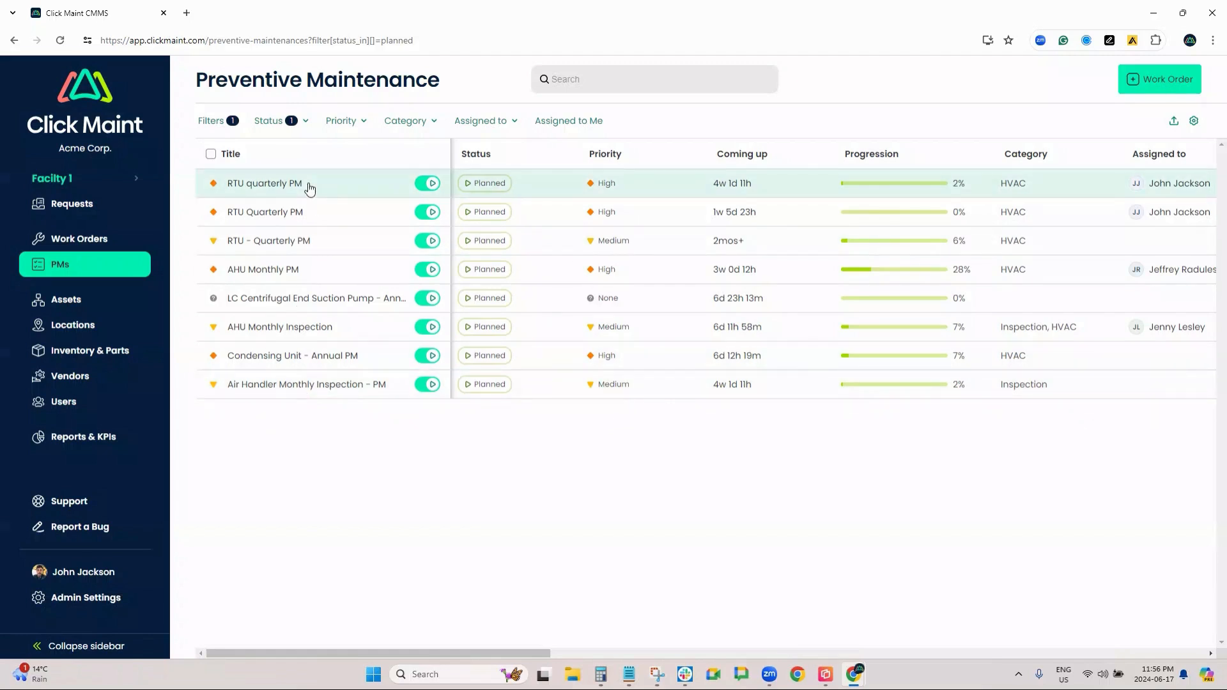
Draft a new preventive work order with a floating schedule repeating every 1 month
{"action": "left_click", "coordinate": [1160, 79]}
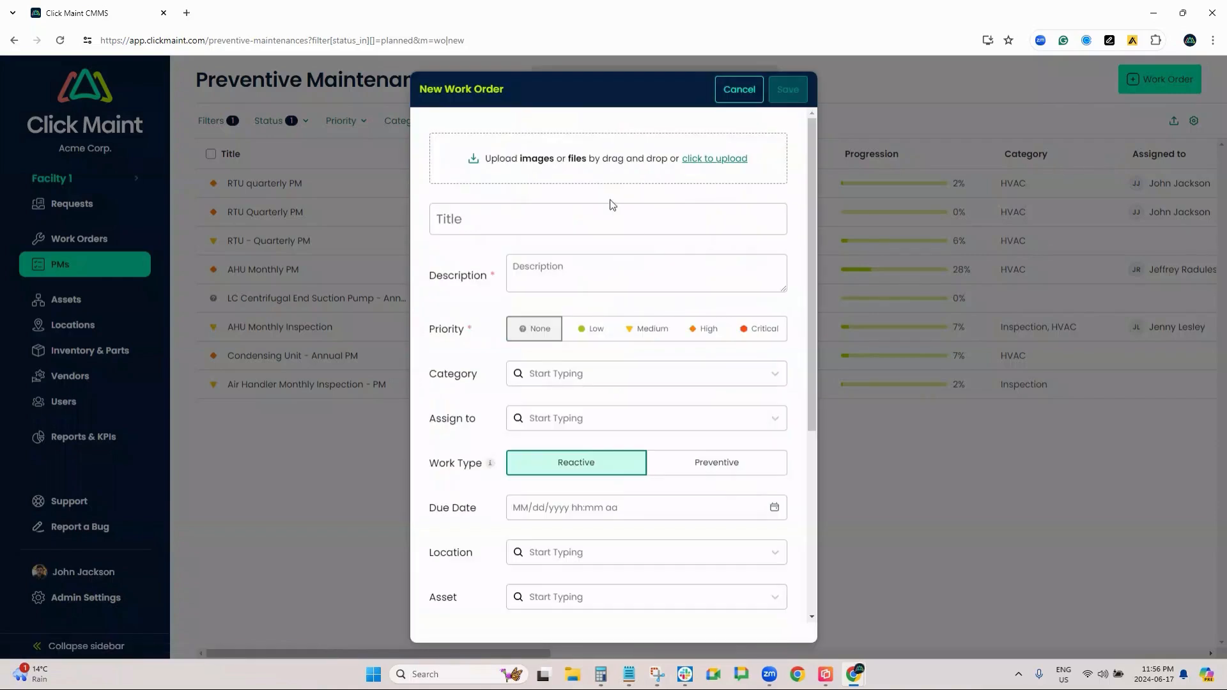
{"action": "scroll", "coordinate": [712, 348], "scroll_direction": "down", "scroll_amount": 2}
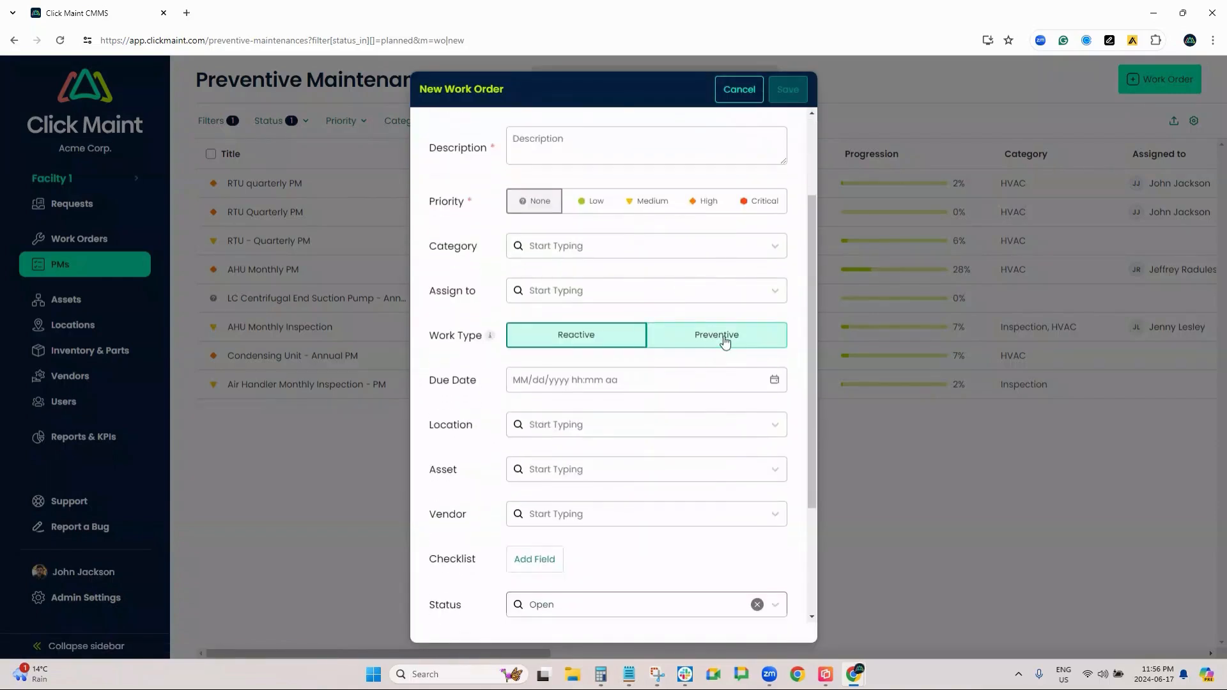
{"action": "left_click", "coordinate": [717, 339]}
{"action": "left_click", "coordinate": [725, 383]}
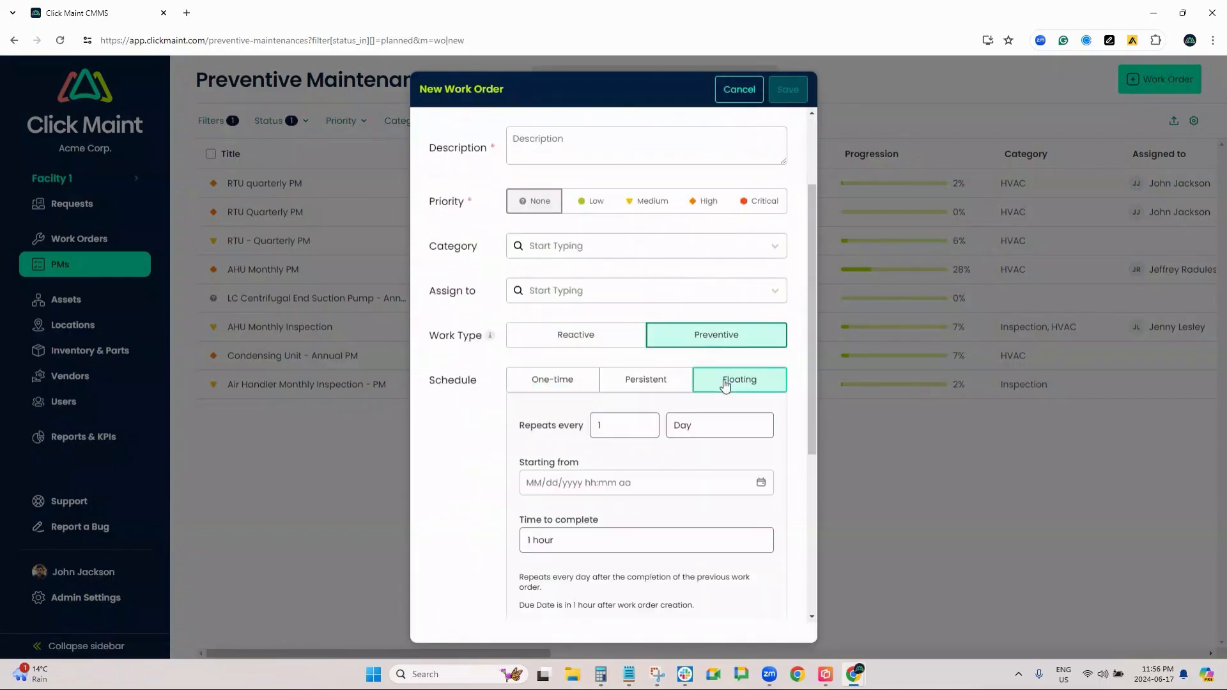
{"action": "left_click", "coordinate": [698, 427]}
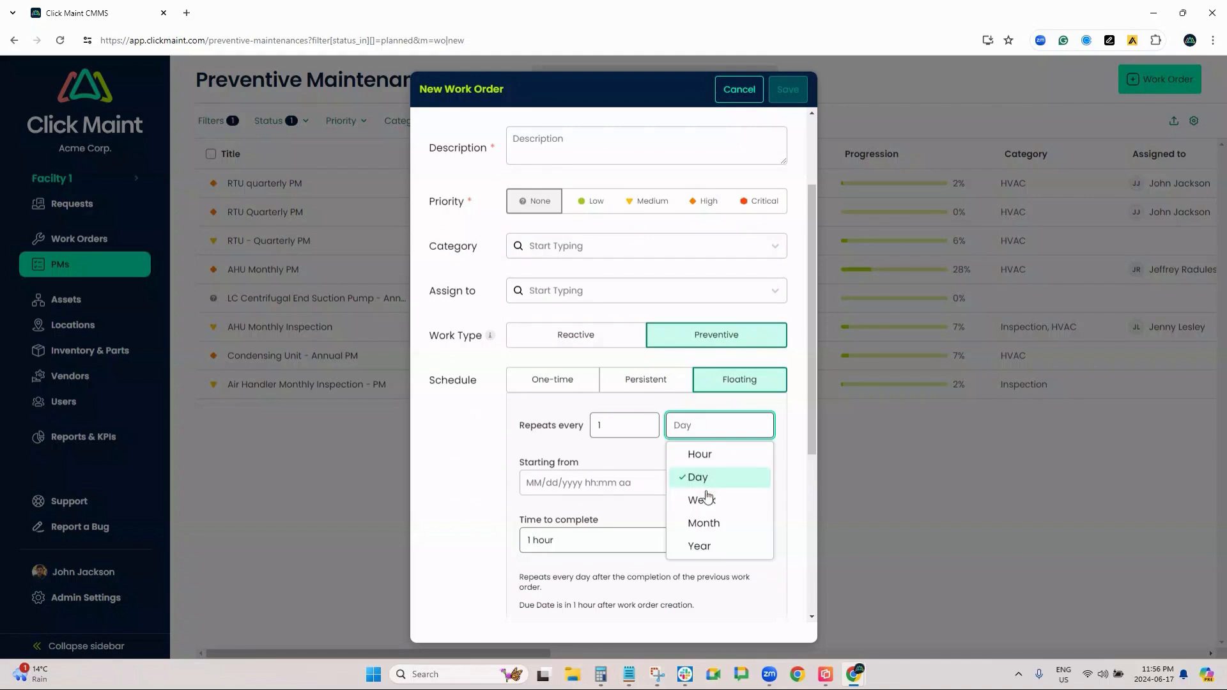
{"action": "left_click", "coordinate": [706, 524]}
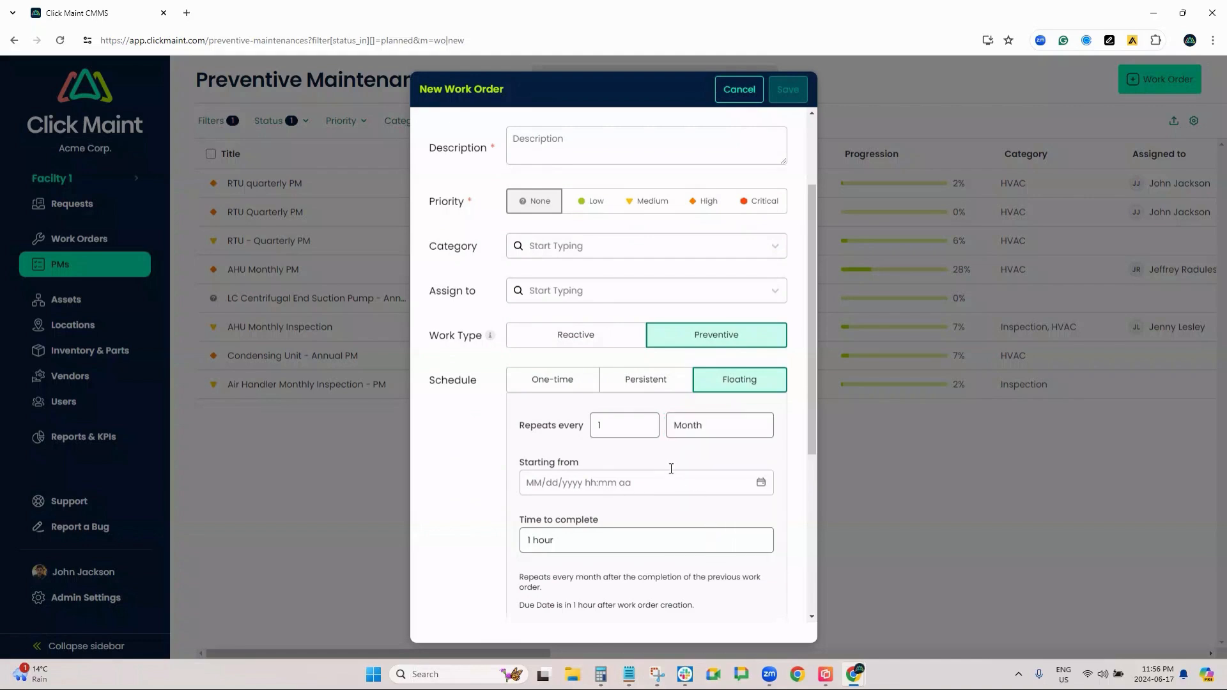
Set the drafted schedule to start on 06/17/2024 at 10:00 PM and discard the draft work order
{"action": "left_click", "coordinate": [576, 490]}
{"action": "left_click", "coordinate": [555, 401]}
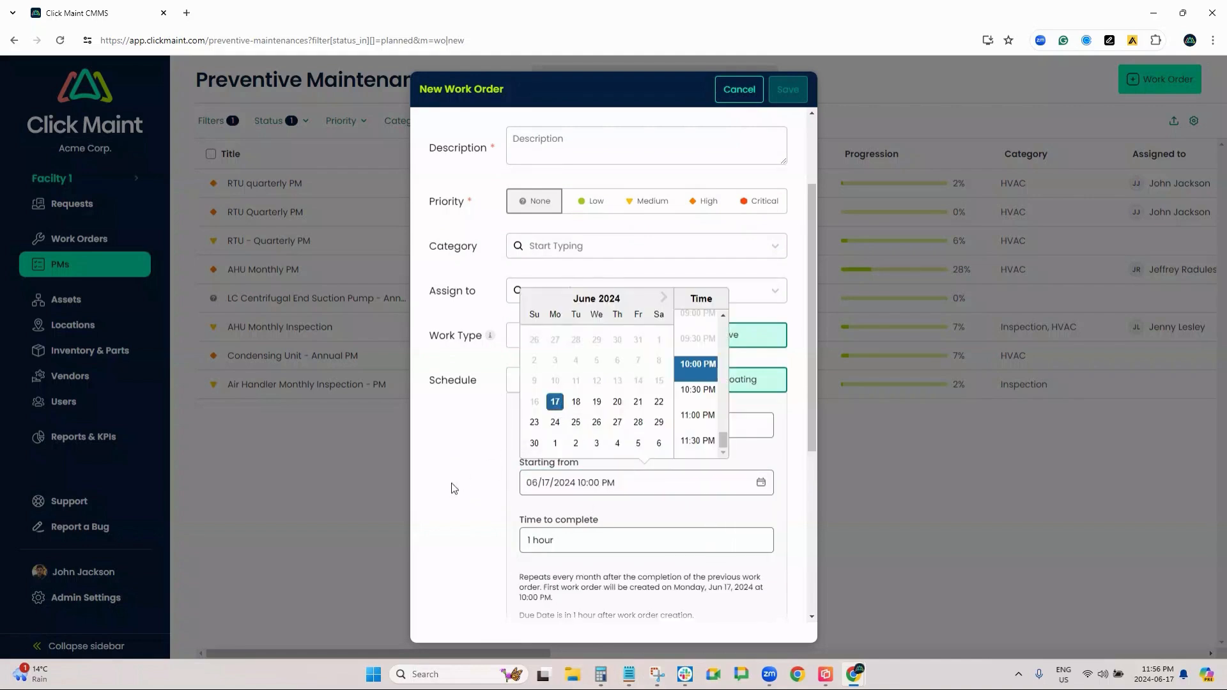
{"action": "left_click", "coordinate": [466, 480]}
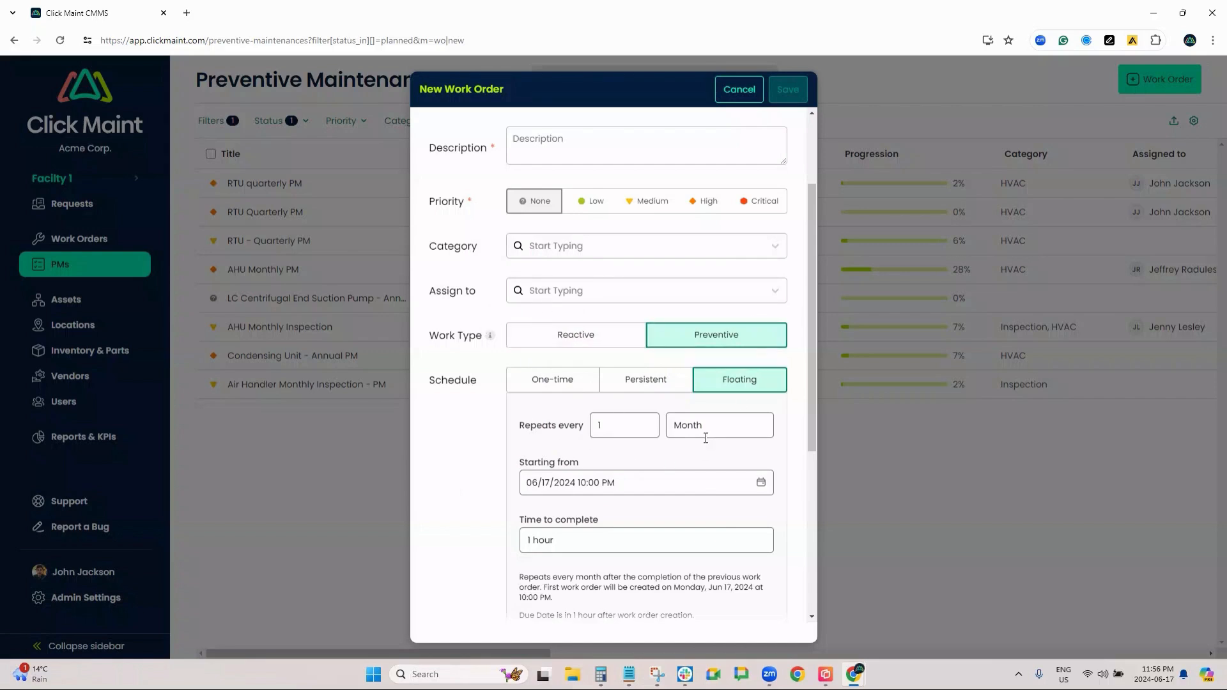
{"action": "left_click", "coordinate": [738, 101]}
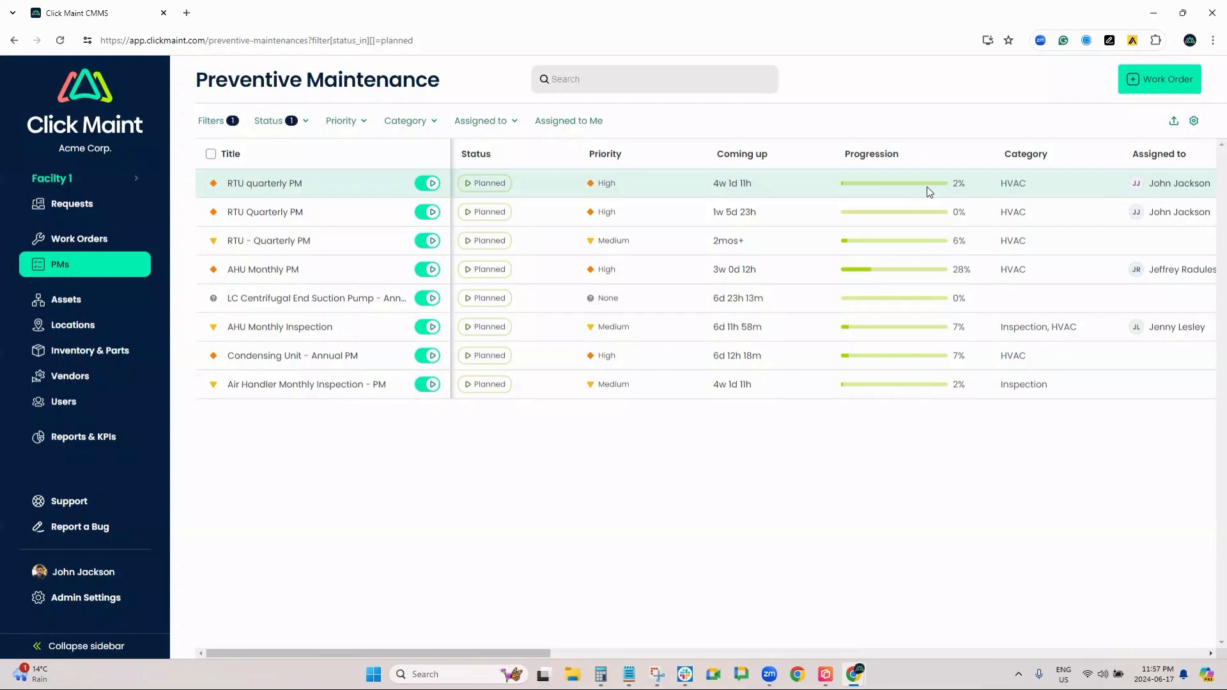
Open the AHU Monthly PM and activate it immediately
{"action": "left_click", "coordinate": [350, 271]}
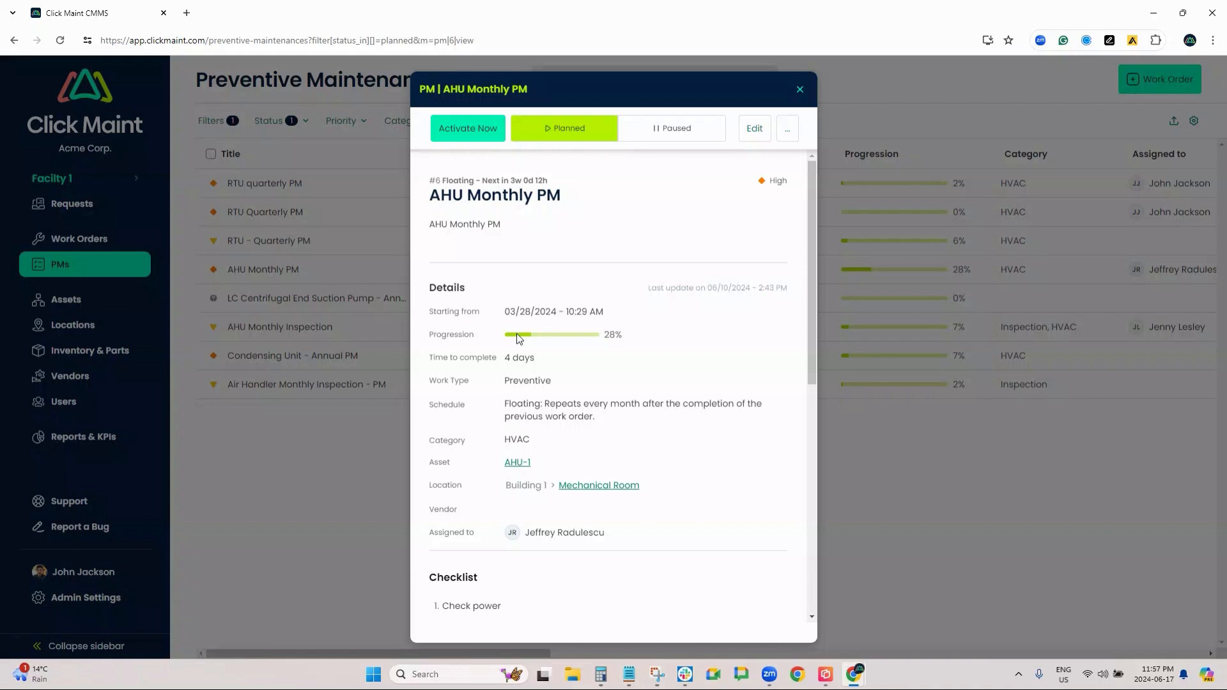
{"action": "left_click", "coordinate": [452, 127]}
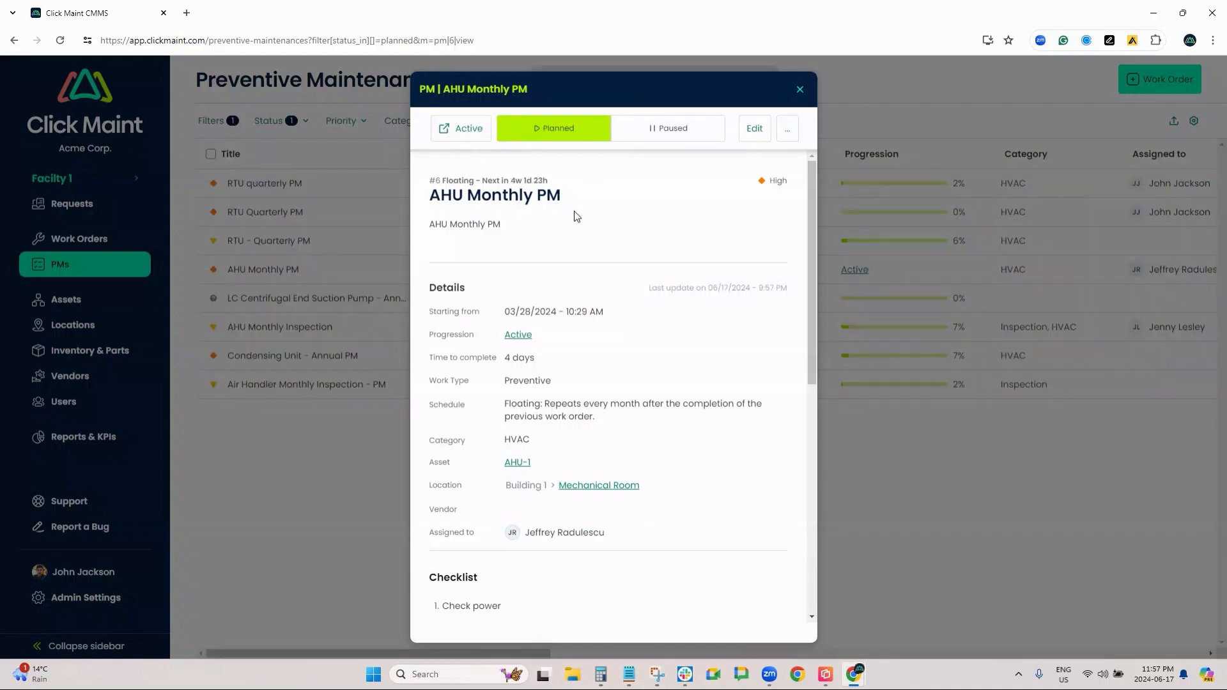
Open the active work order of the AHU Monthly PM, mark Check power, Inspect motor and Change filter as done, and close it
{"action": "left_click", "coordinate": [458, 128]}
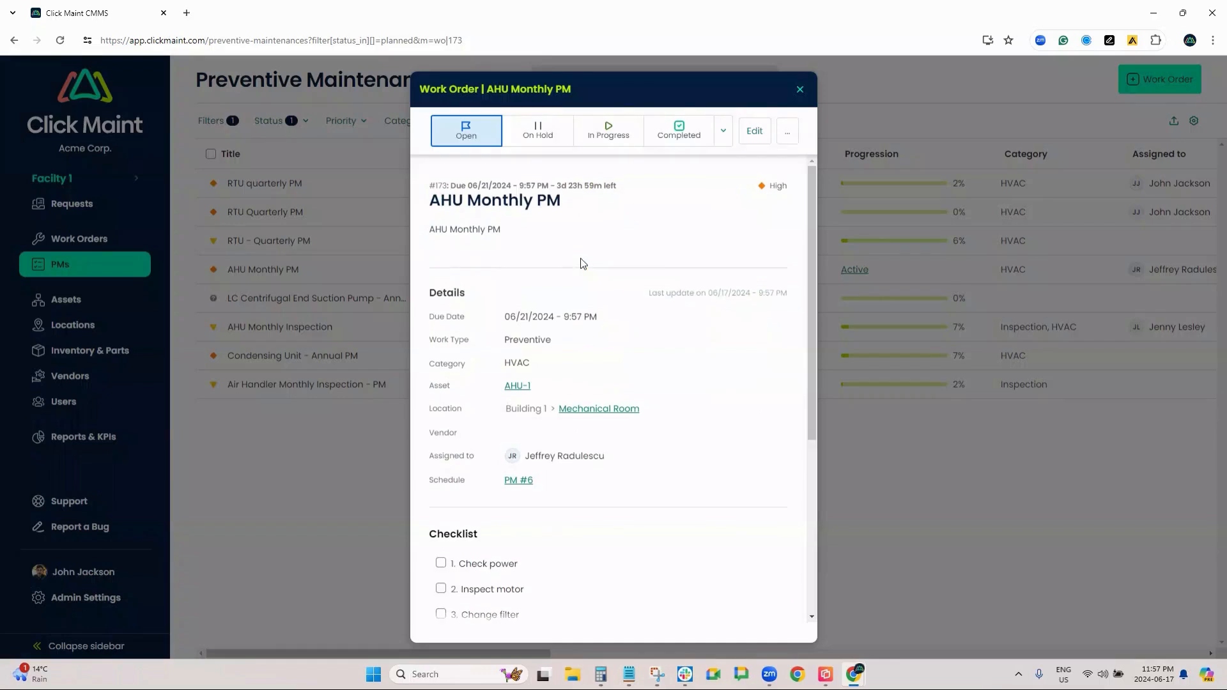
{"action": "scroll", "coordinate": [670, 273], "scroll_direction": "down", "scroll_amount": 3}
{"action": "scroll", "coordinate": [666, 284], "scroll_direction": "up", "scroll_amount": 1}
{"action": "scroll", "coordinate": [660, 285], "scroll_direction": "up", "scroll_amount": 2}
{"action": "scroll", "coordinate": [658, 289], "scroll_direction": "down", "scroll_amount": 1}
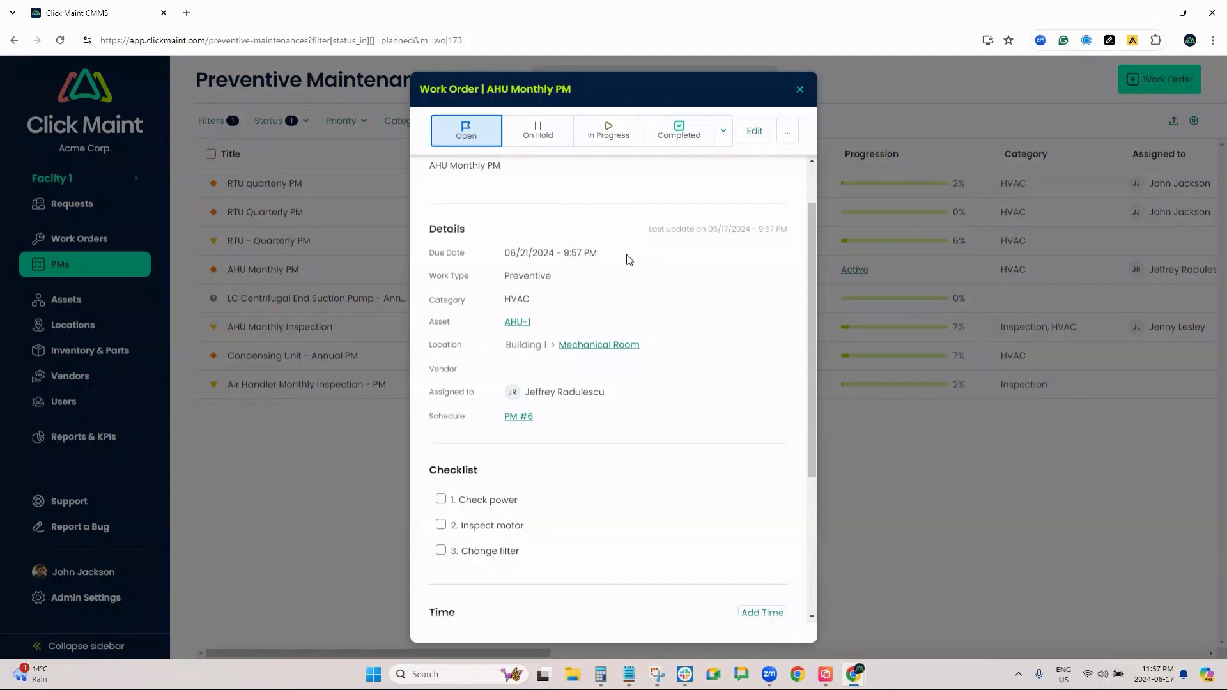
{"action": "scroll", "coordinate": [661, 272], "scroll_direction": "down", "scroll_amount": 2}
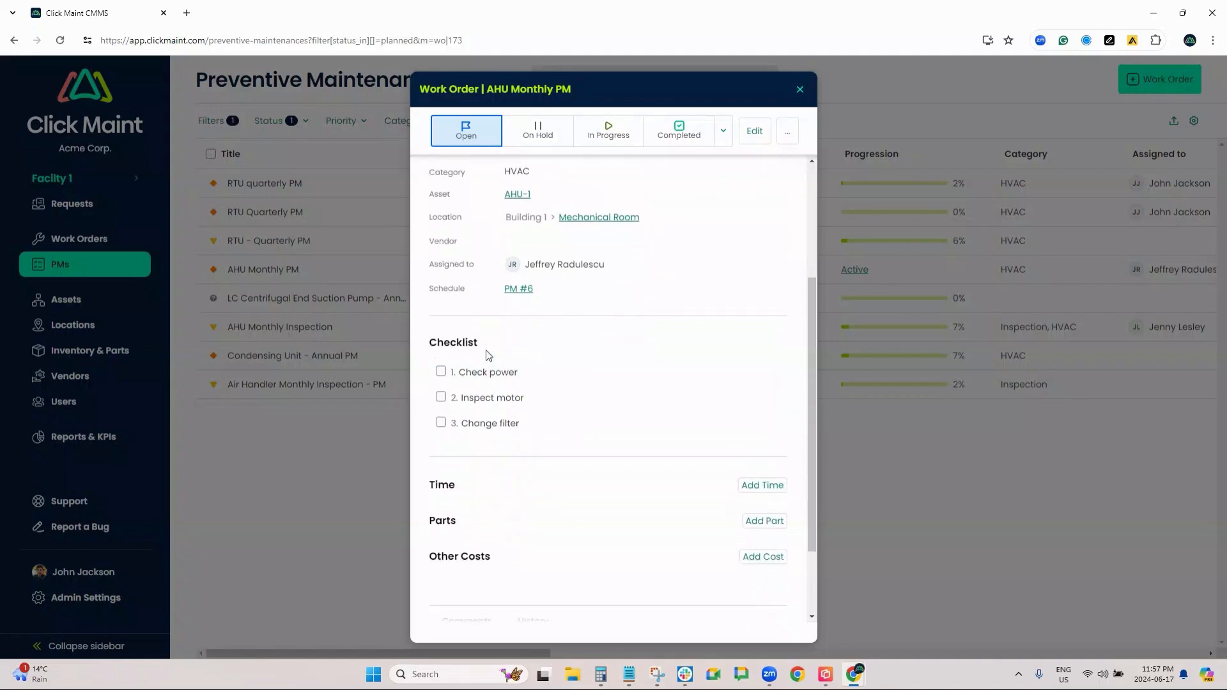
{"action": "left_click", "coordinate": [441, 371]}
{"action": "left_click", "coordinate": [441, 397]}
{"action": "left_click", "coordinate": [441, 423]}
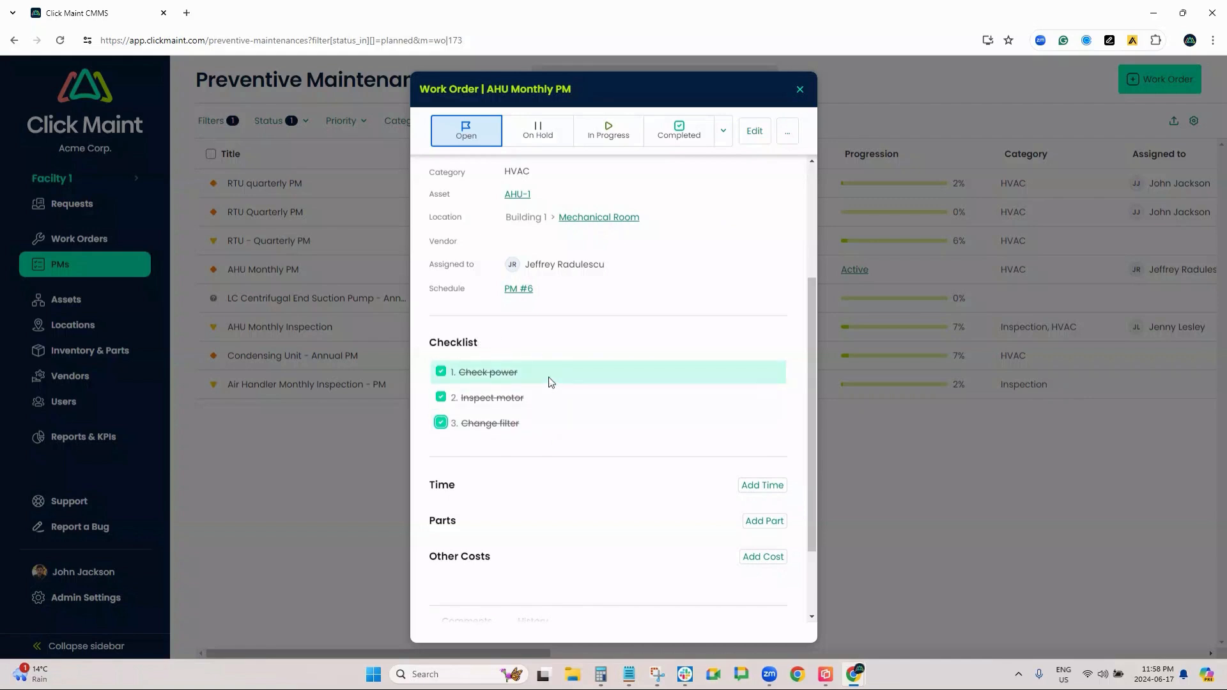
{"action": "left_click", "coordinate": [799, 90]}
Open the inventory and parts list and examine the 35 mm Bearing's stock levels, details and transactions
{"action": "left_click", "coordinate": [122, 351]}
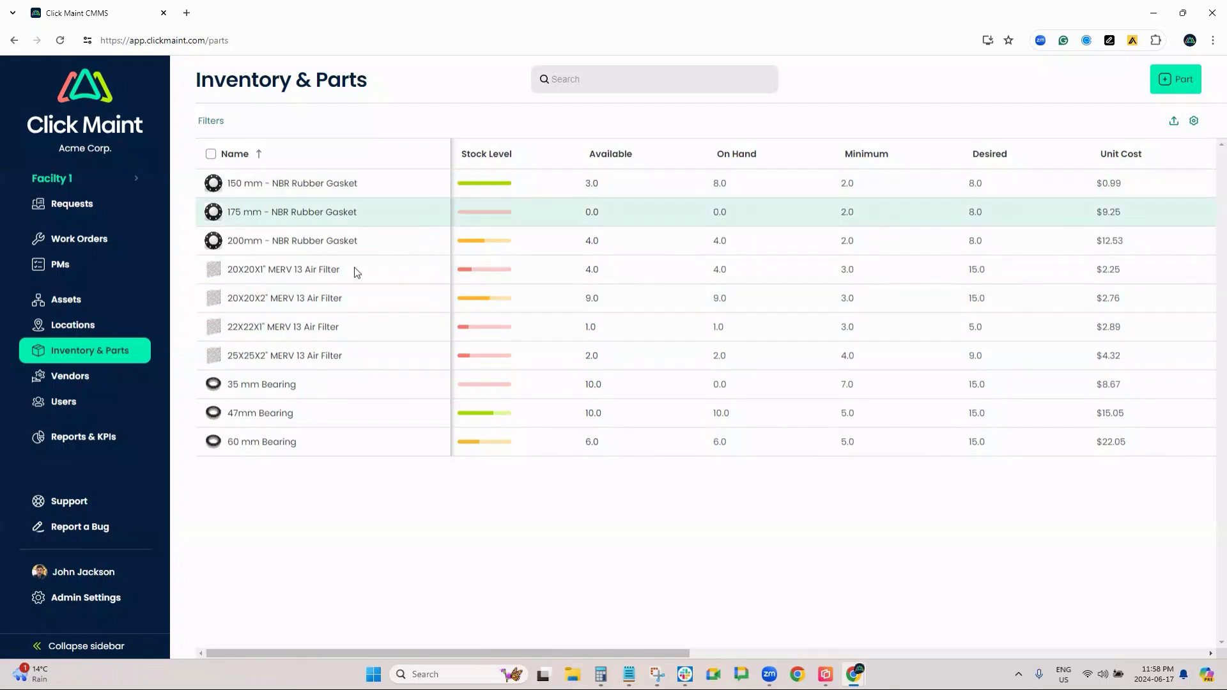
{"action": "left_click", "coordinate": [268, 396]}
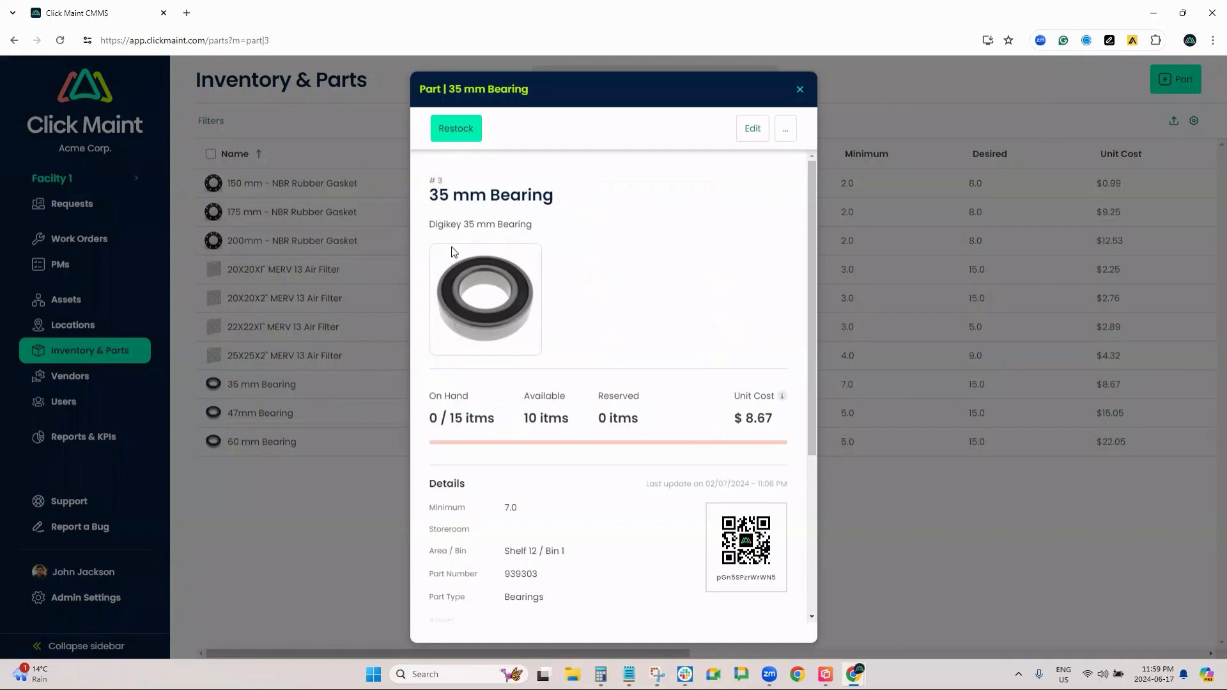
{"action": "scroll", "coordinate": [598, 244], "scroll_direction": "down", "scroll_amount": 1}
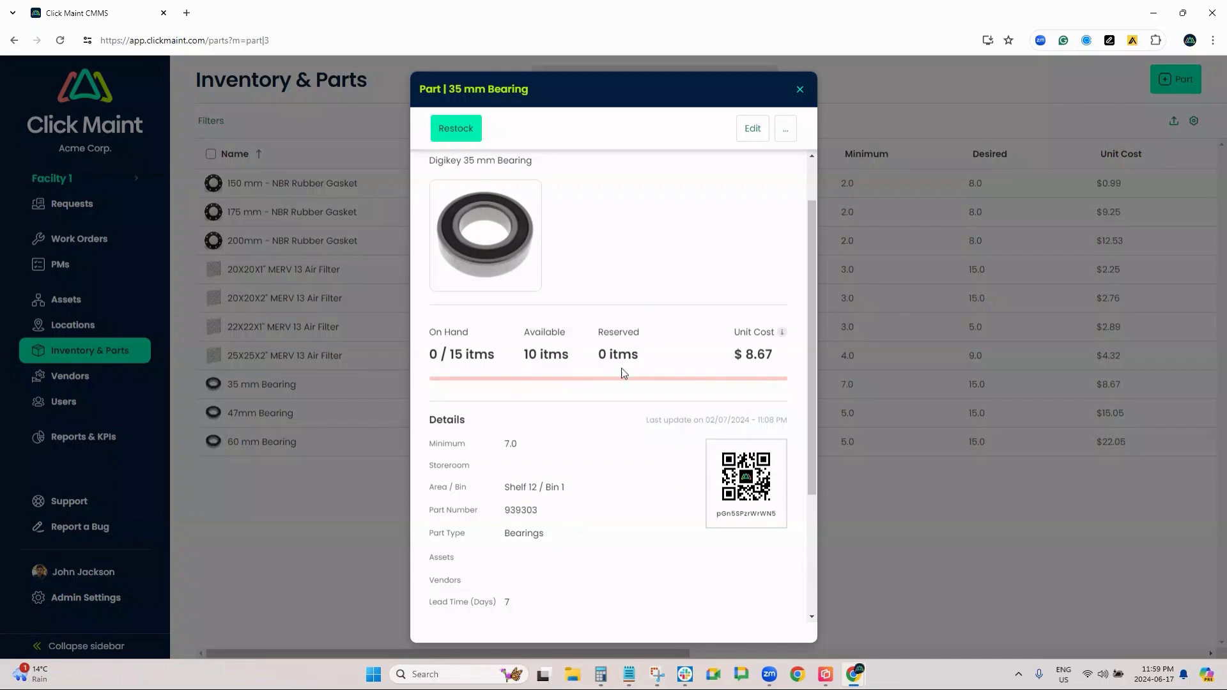
{"action": "scroll", "coordinate": [648, 330], "scroll_direction": "down", "scroll_amount": 2}
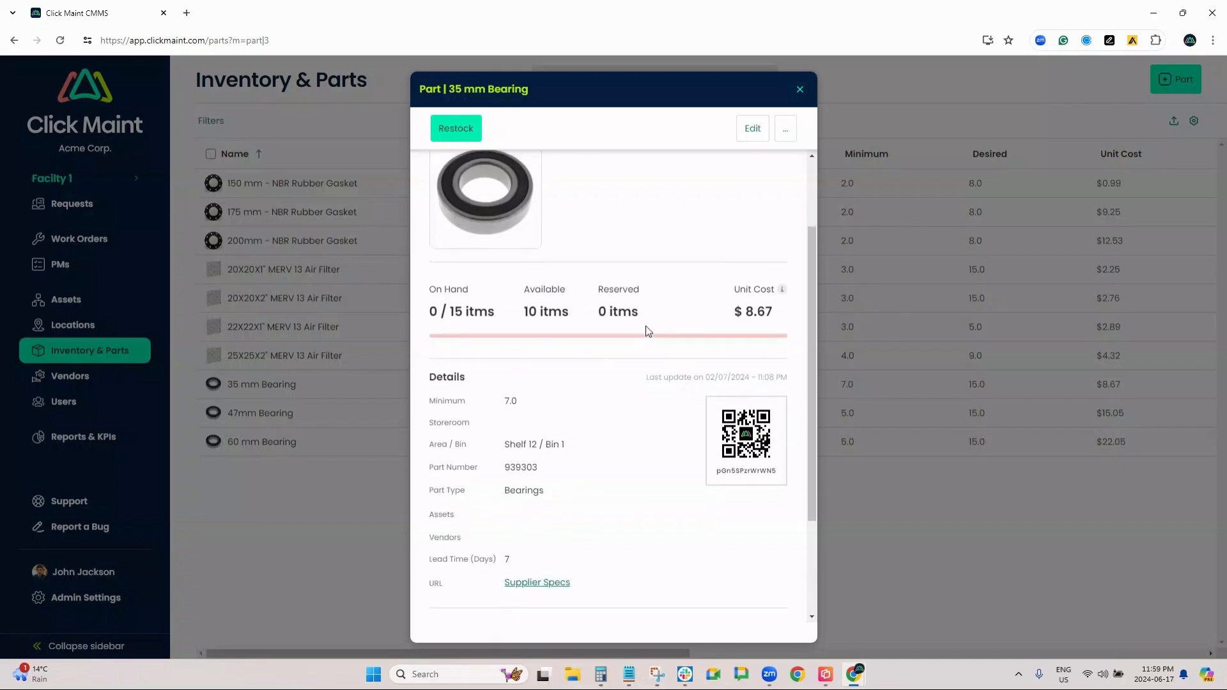
{"action": "scroll", "coordinate": [642, 334], "scroll_direction": "down", "scroll_amount": 1}
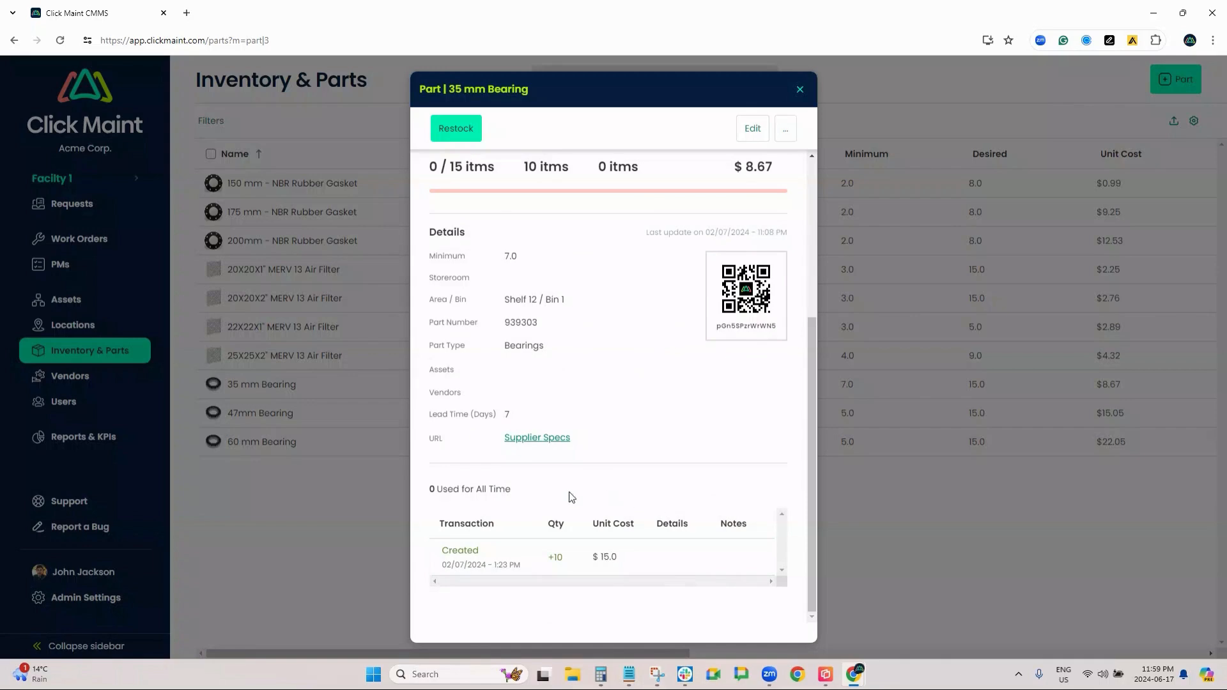
{"action": "left_click", "coordinate": [799, 92]}
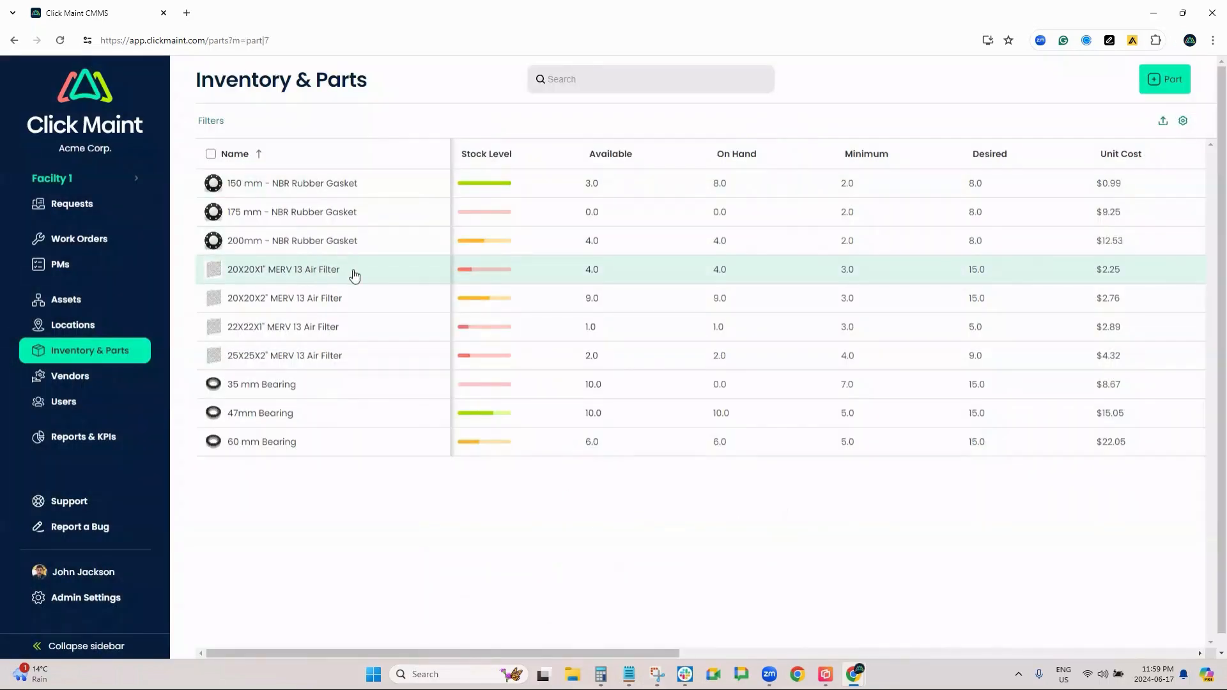
Examine the 20X20X1" MERV 13 Air Filter's details, usage history and restock form, without submitting a restock
{"action": "left_click", "coordinate": [315, 270]}
{"action": "scroll", "coordinate": [640, 271], "scroll_direction": "down", "scroll_amount": 5}
{"action": "scroll", "coordinate": [638, 273], "scroll_direction": "down", "scroll_amount": 4}
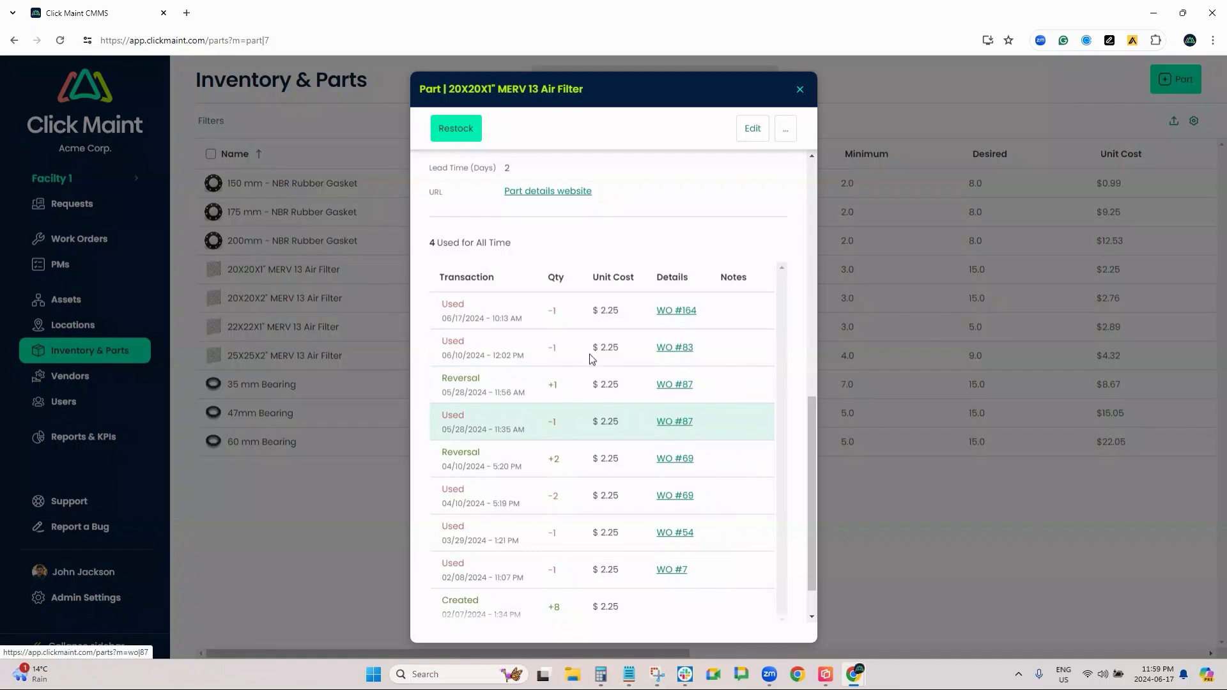
{"action": "scroll", "coordinate": [595, 377], "scroll_direction": "down", "scroll_amount": 1}
{"action": "scroll", "coordinate": [600, 352], "scroll_direction": "up", "scroll_amount": 6}
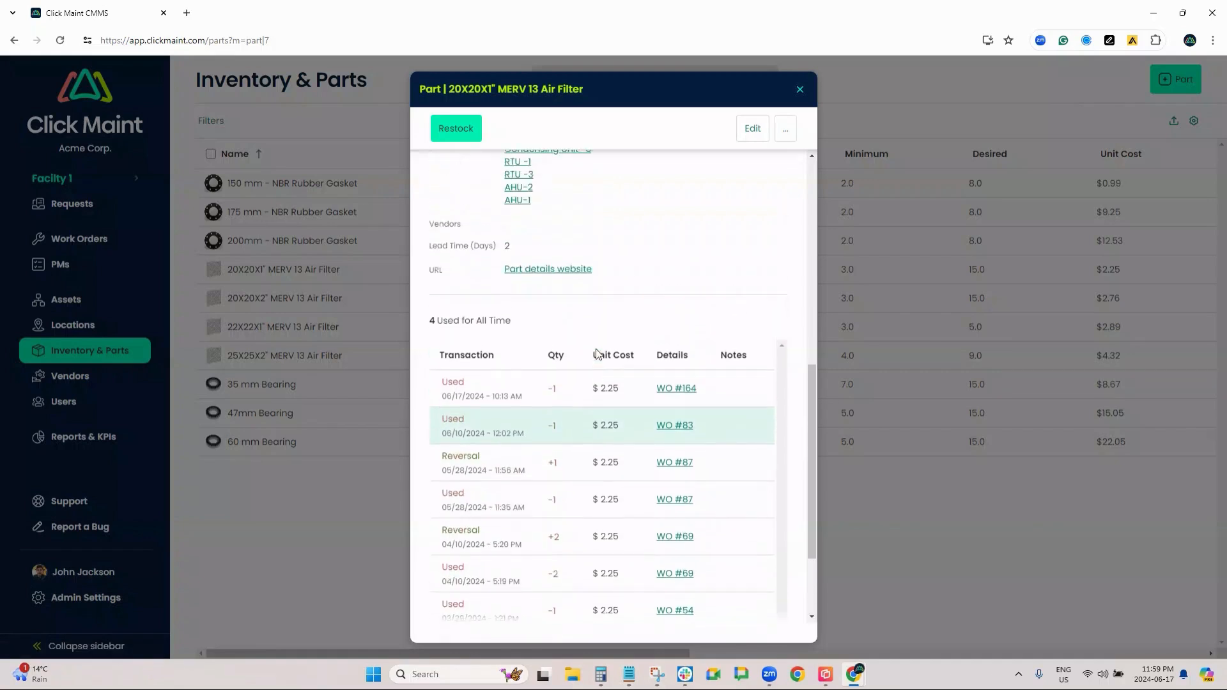
{"action": "left_click", "coordinate": [456, 128]}
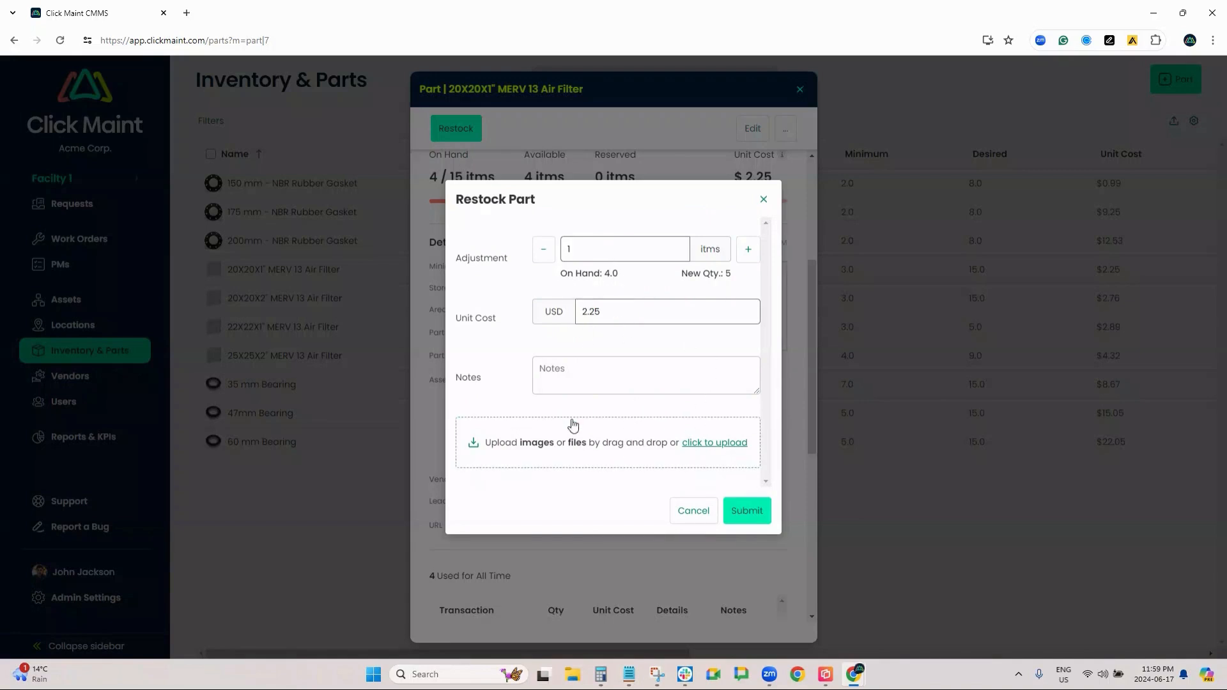
{"action": "left_click", "coordinate": [764, 201]}
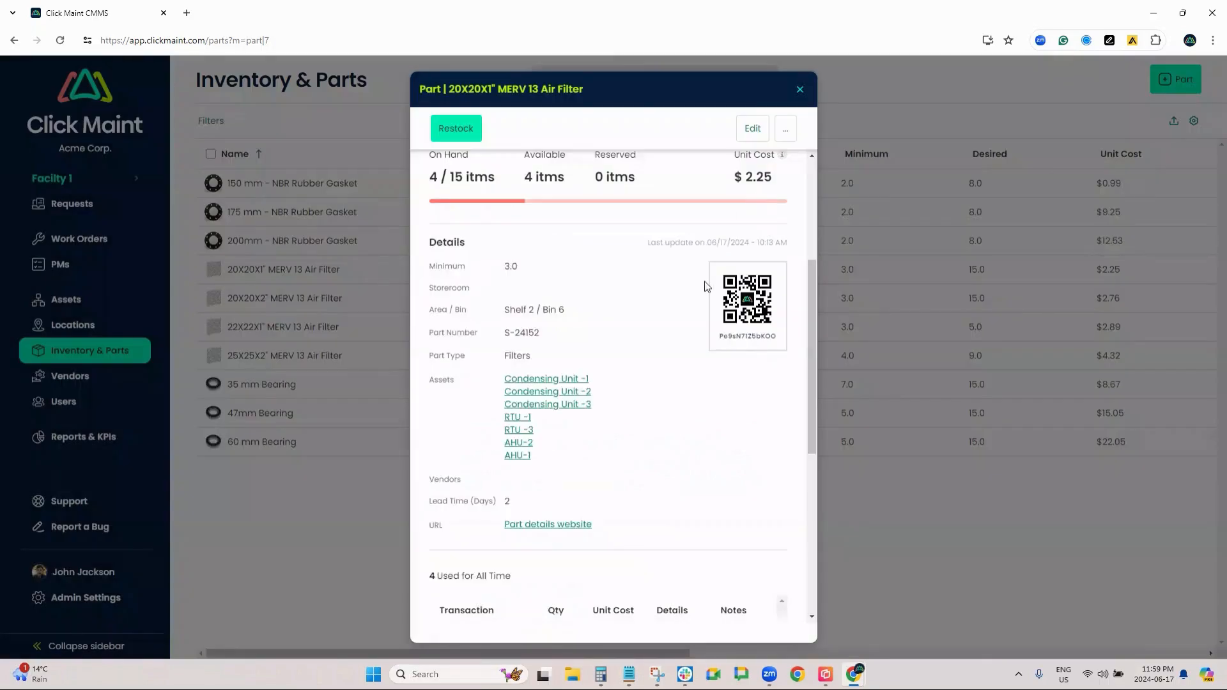
{"action": "scroll", "coordinate": [690, 279], "scroll_direction": "down", "scroll_amount": 6}
{"action": "scroll", "coordinate": [690, 283], "scroll_direction": "up", "scroll_amount": 2}
{"action": "scroll", "coordinate": [691, 283], "scroll_direction": "up", "scroll_amount": 4}
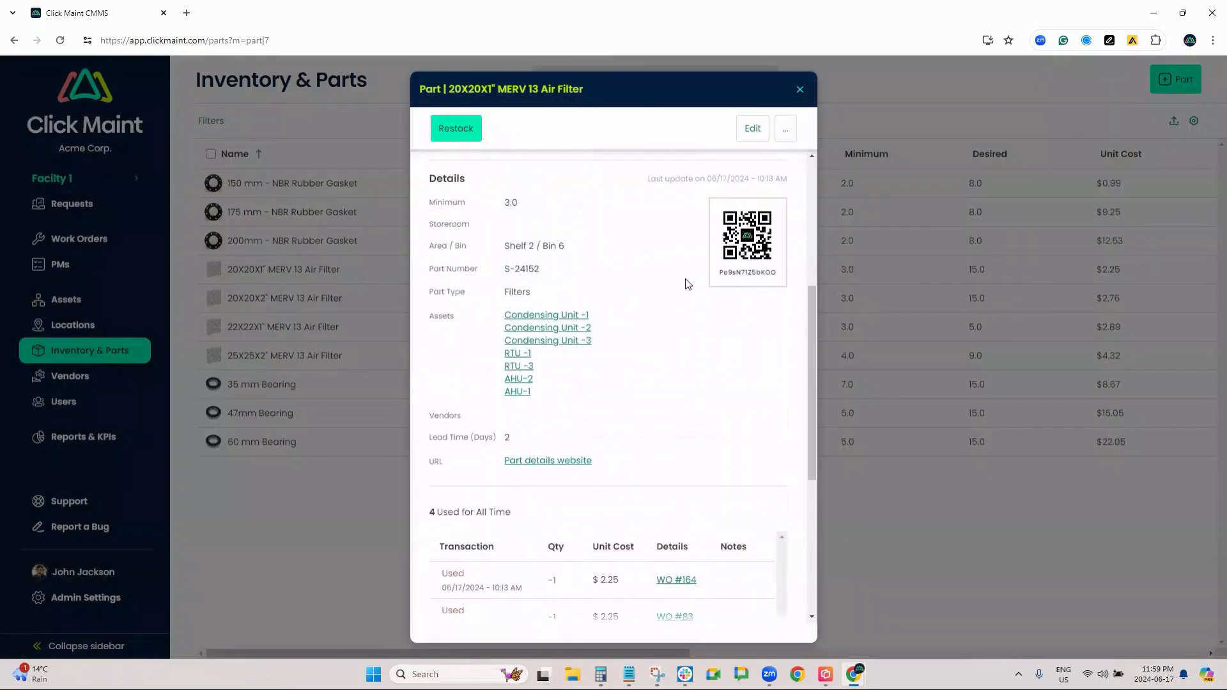
{"action": "left_click", "coordinate": [800, 89]}
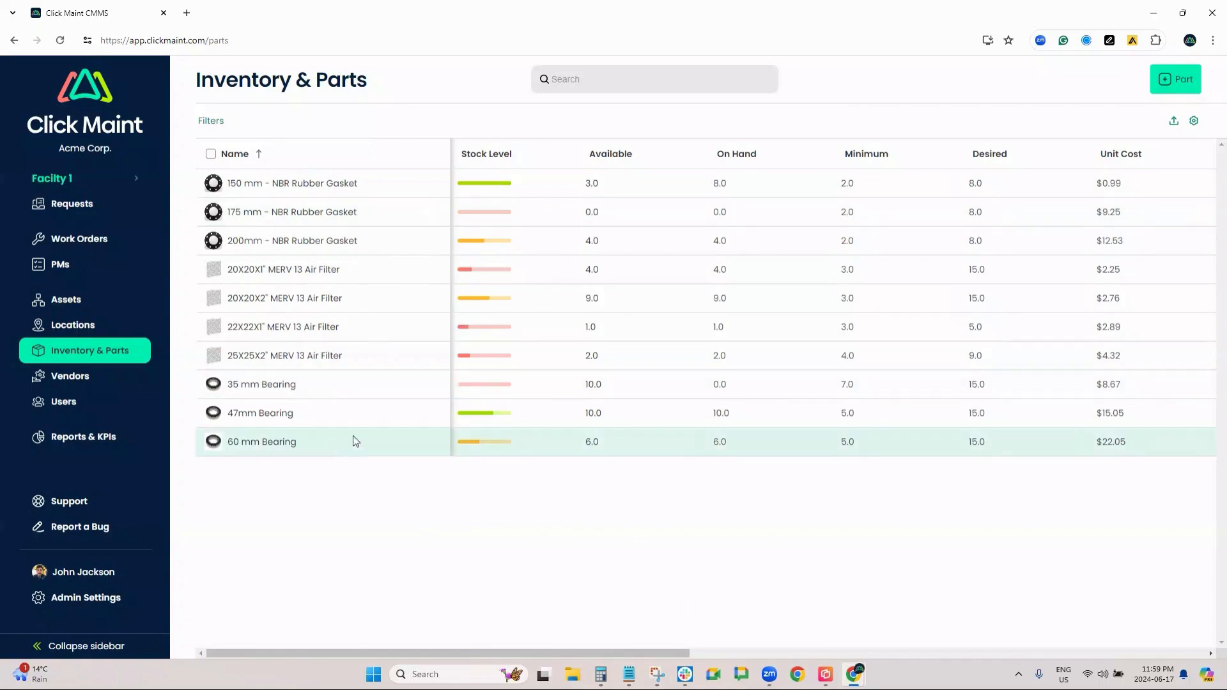
Open the Reports & KPIs dashboard and compare its charts for This Quarter and This Year, leaving This Year selected
{"action": "left_click", "coordinate": [82, 441]}
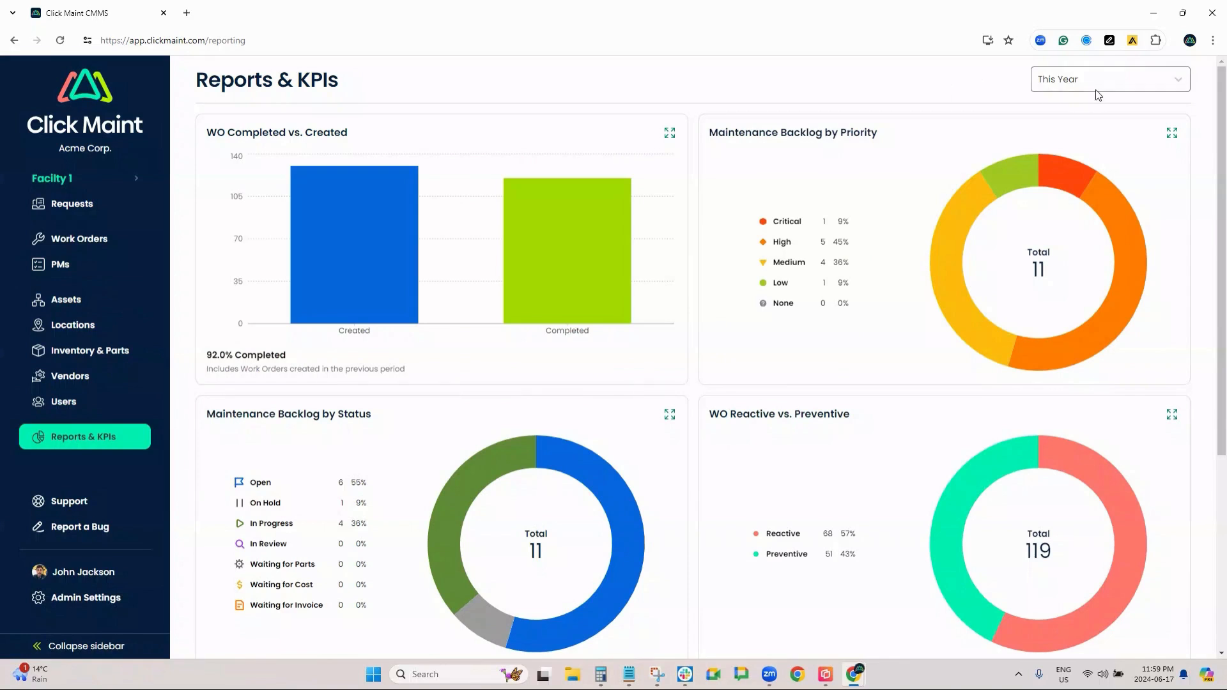
{"action": "left_click", "coordinate": [1076, 82]}
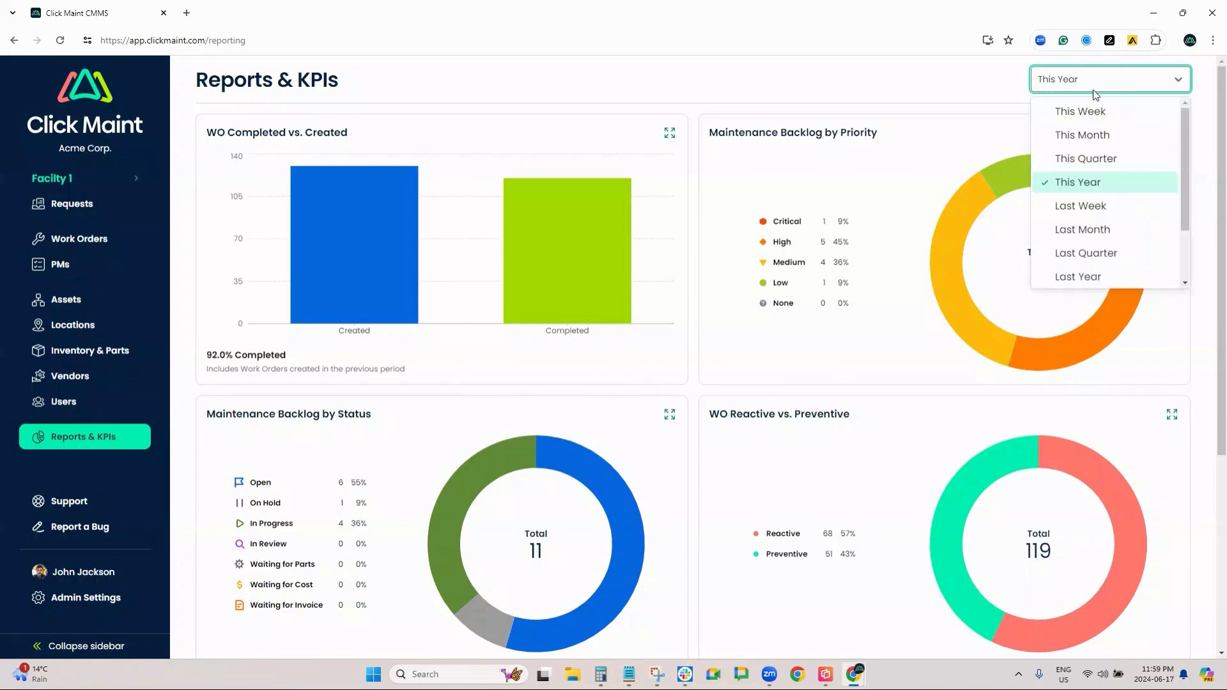
{"action": "left_click", "coordinate": [1087, 160]}
{"action": "scroll", "coordinate": [814, 104], "scroll_direction": "down", "scroll_amount": 1}
{"action": "scroll", "coordinate": [827, 85], "scroll_direction": "up", "scroll_amount": 1}
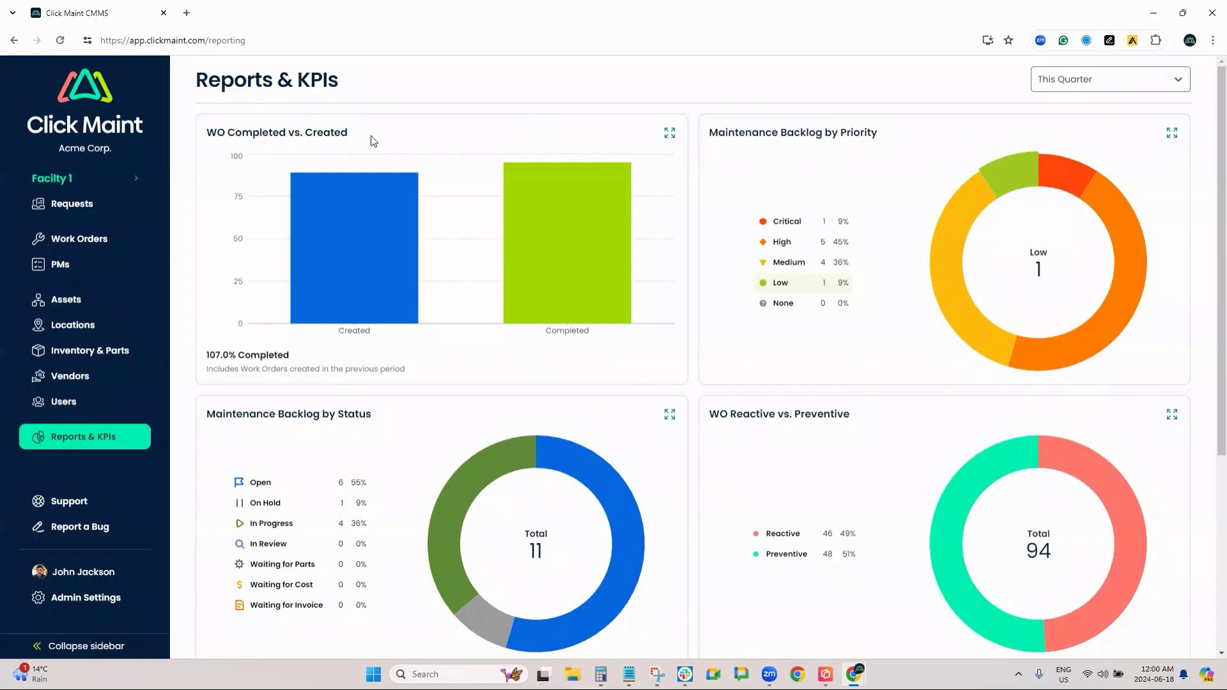
{"action": "left_click", "coordinate": [1065, 82]}
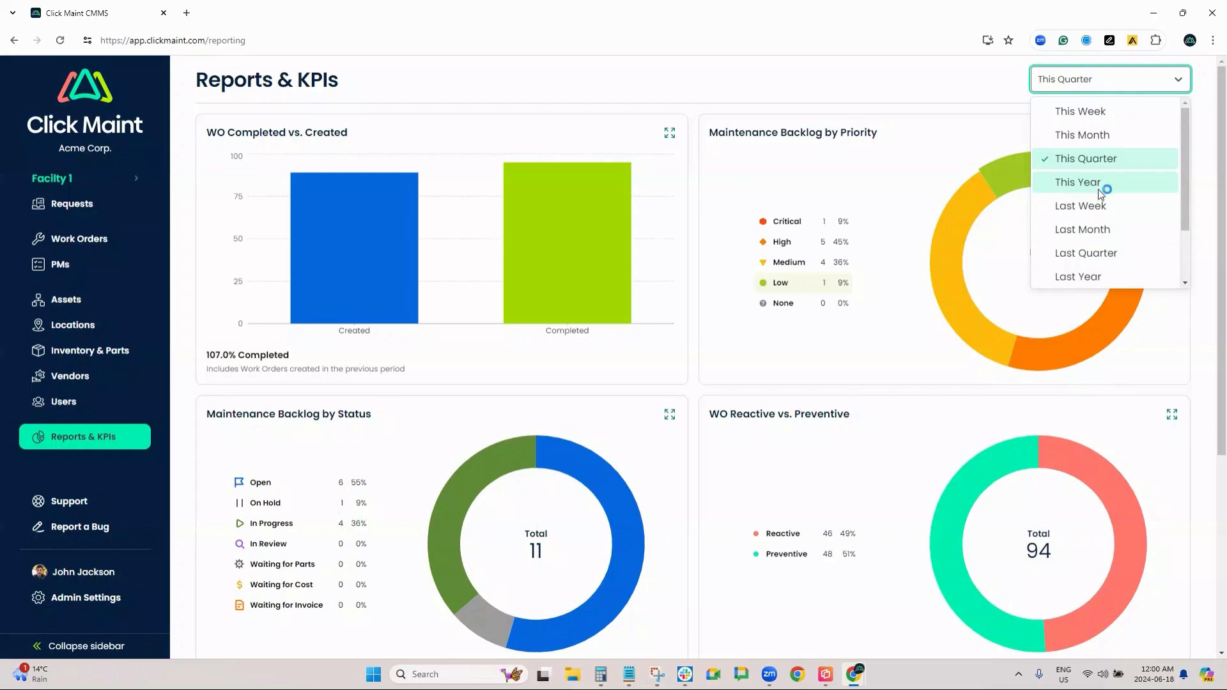
{"action": "left_click", "coordinate": [1094, 184]}
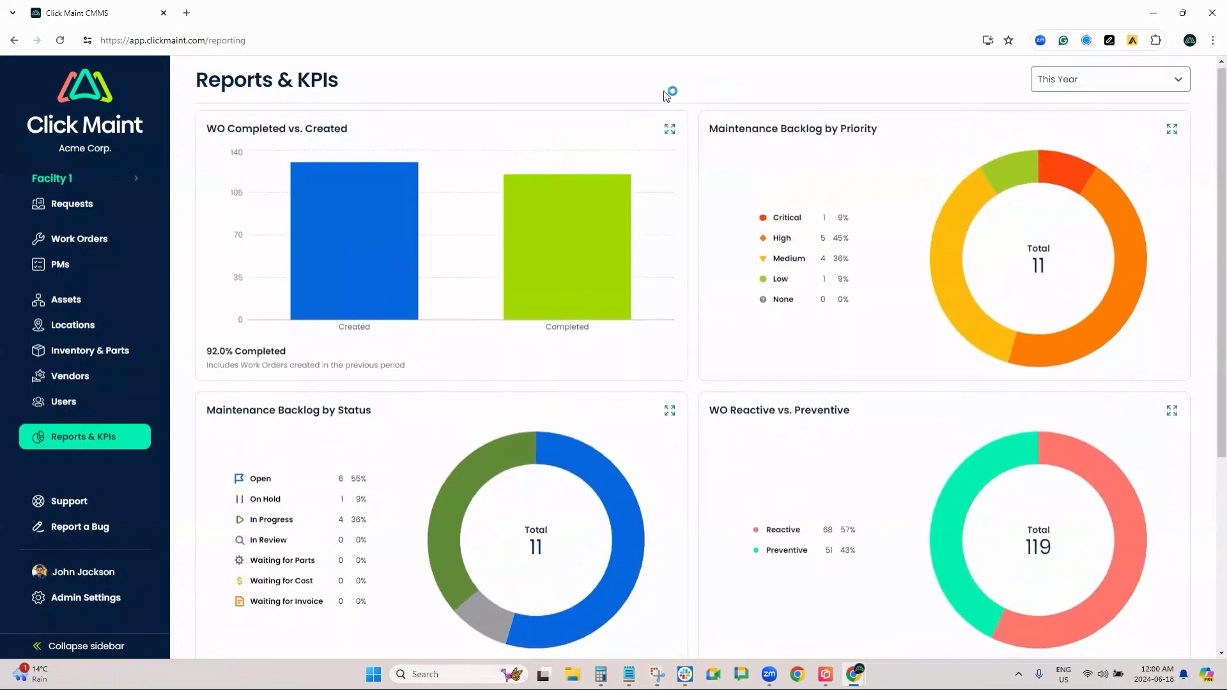
Open the detailed WO Completed vs. Created report and show it by week for This Month
{"action": "left_click", "coordinate": [669, 132]}
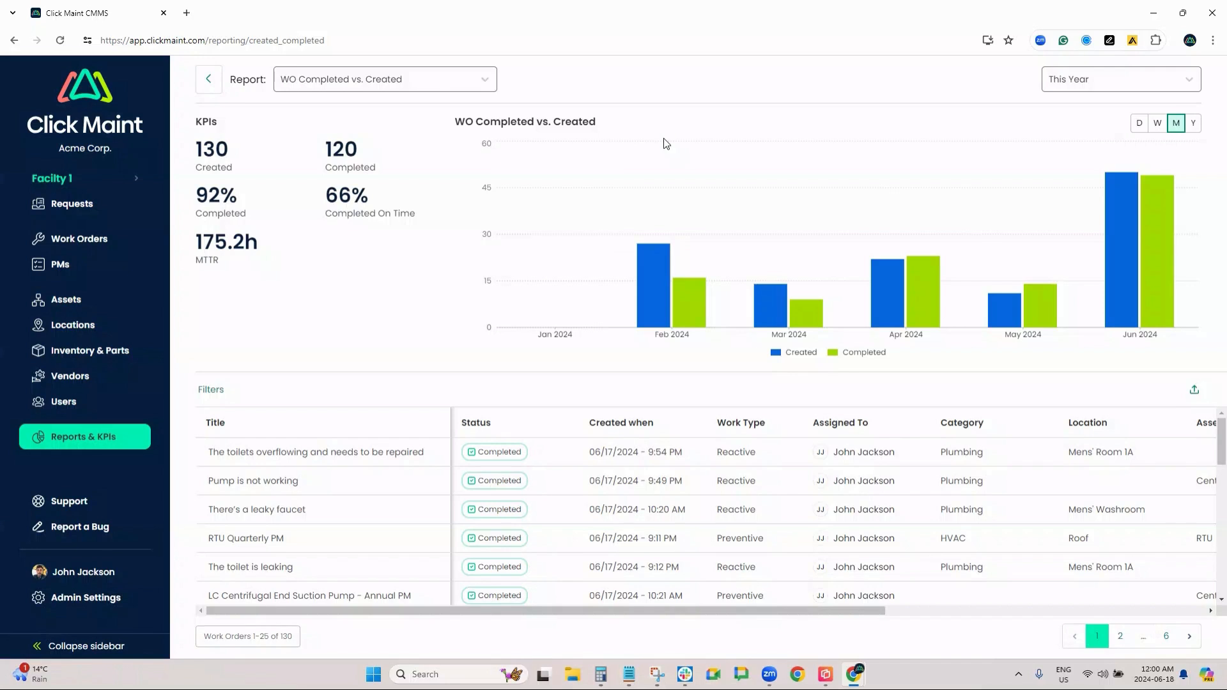
{"action": "left_click", "coordinate": [1162, 132]}
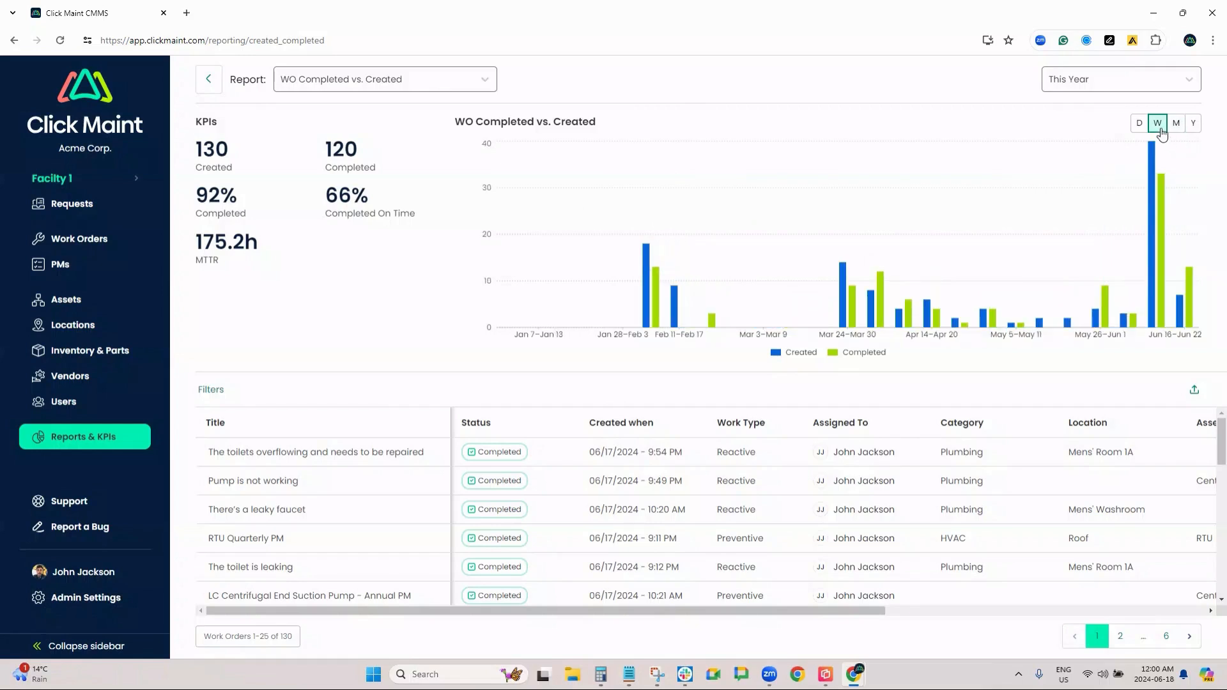
{"action": "left_click", "coordinate": [1087, 82]}
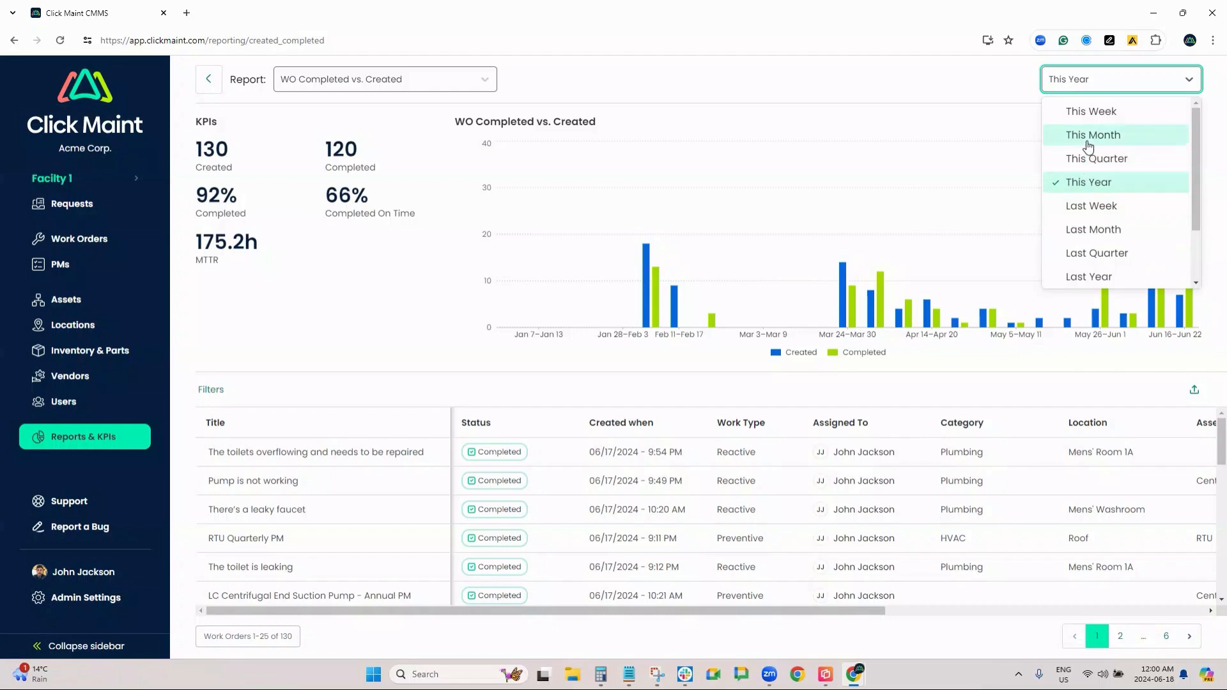
{"action": "left_click", "coordinate": [1110, 153]}
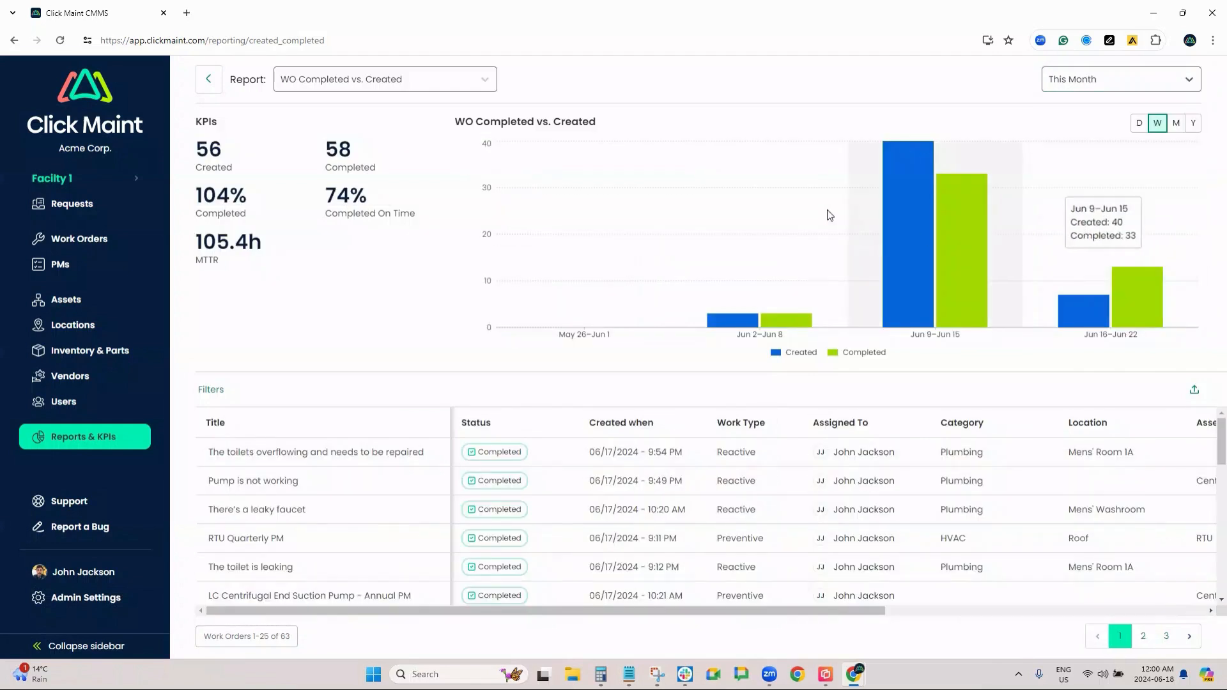
View the Maintenance Backlog by Priority and Maintenance Backlog by Status reports
{"action": "left_click", "coordinate": [405, 82]}
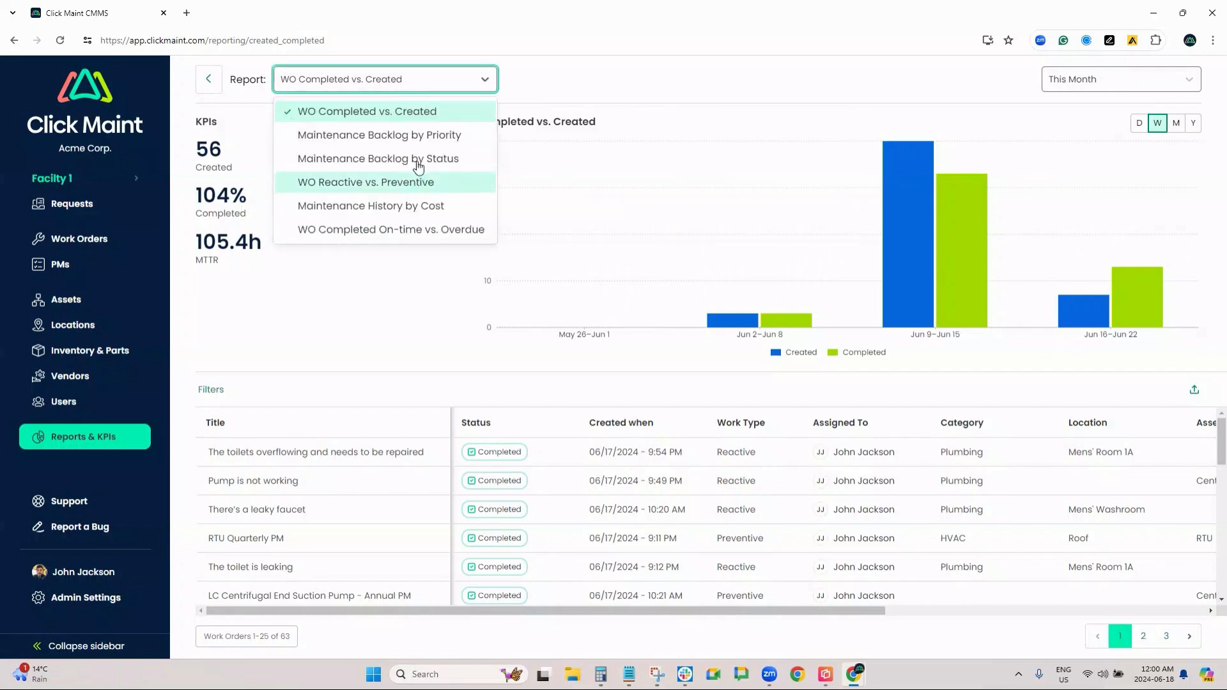
{"action": "left_click", "coordinate": [409, 142]}
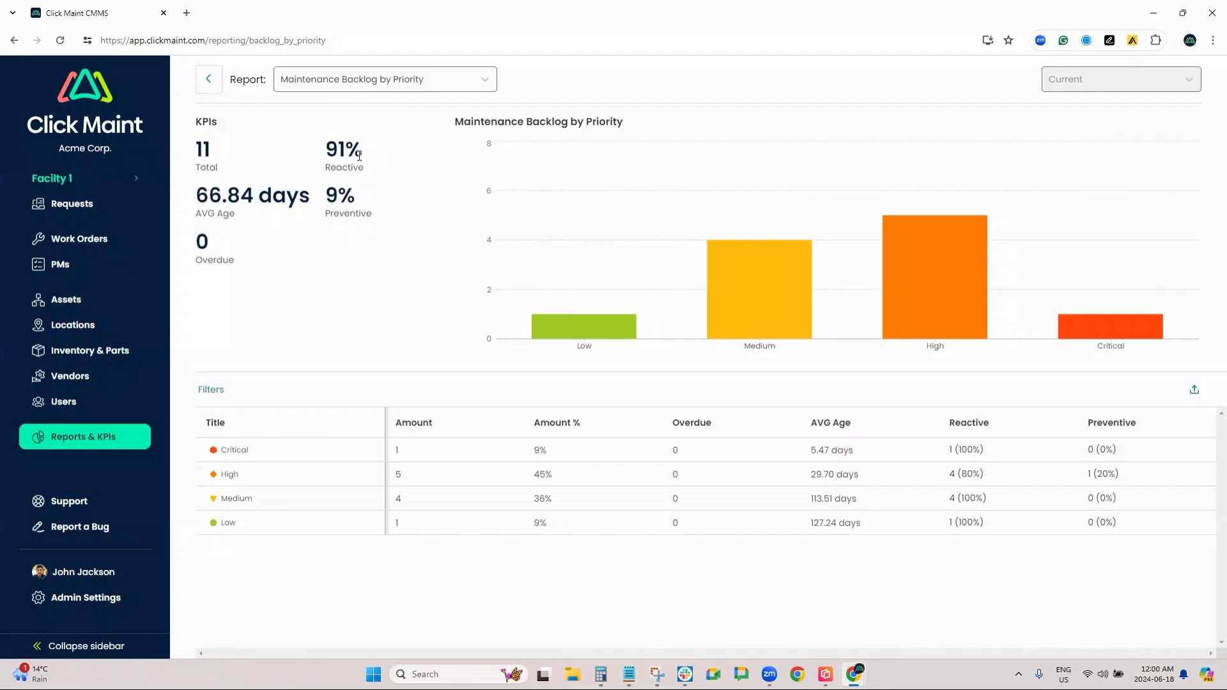
{"action": "left_click", "coordinate": [384, 85]}
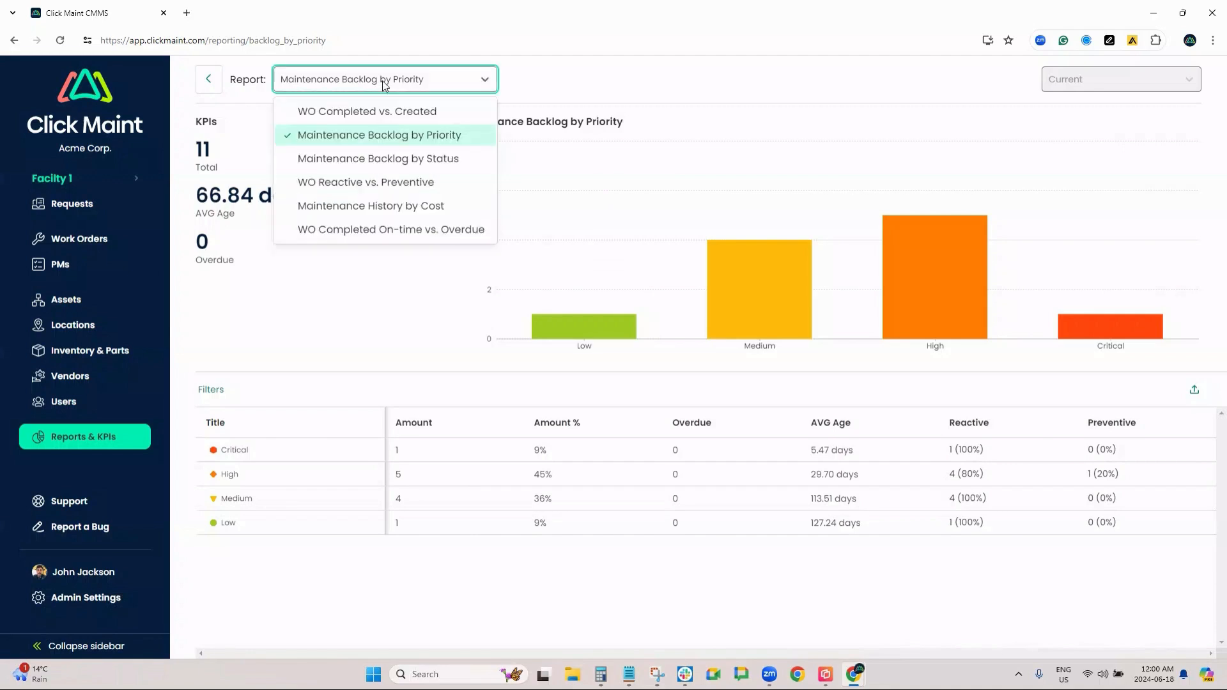
{"action": "left_click", "coordinate": [393, 160]}
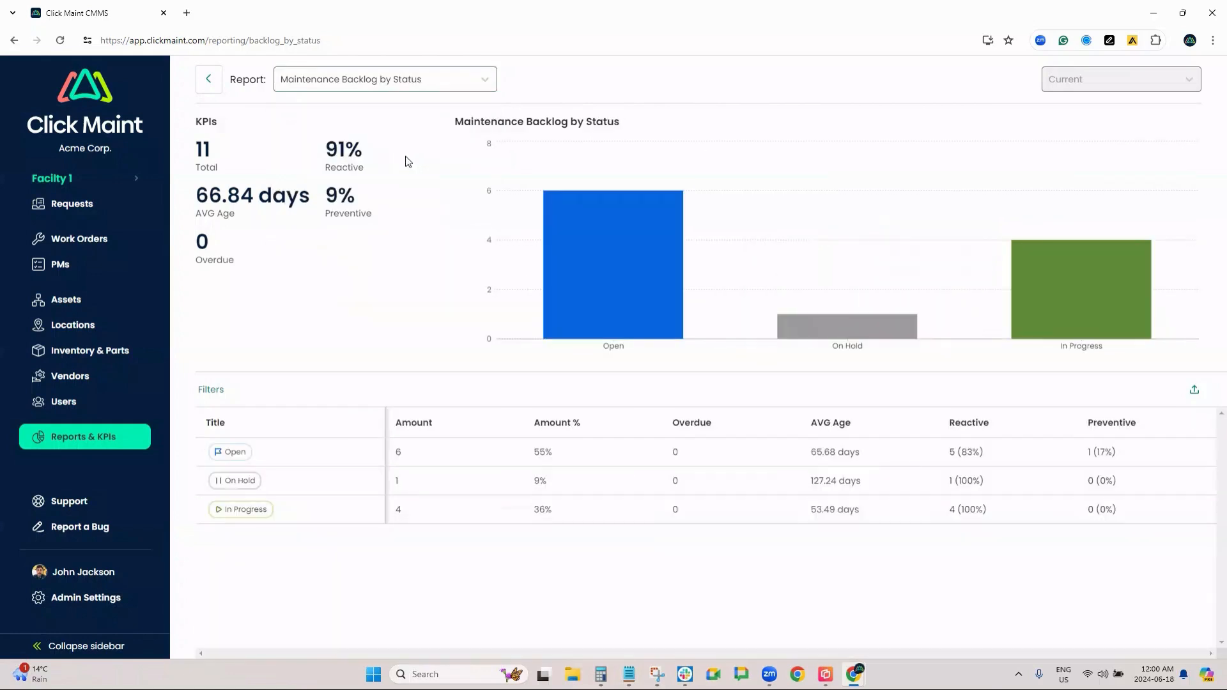
Open the Maintenance History by Cost report and filter its work orders to the asset AHU-1
{"action": "left_click", "coordinate": [378, 85]}
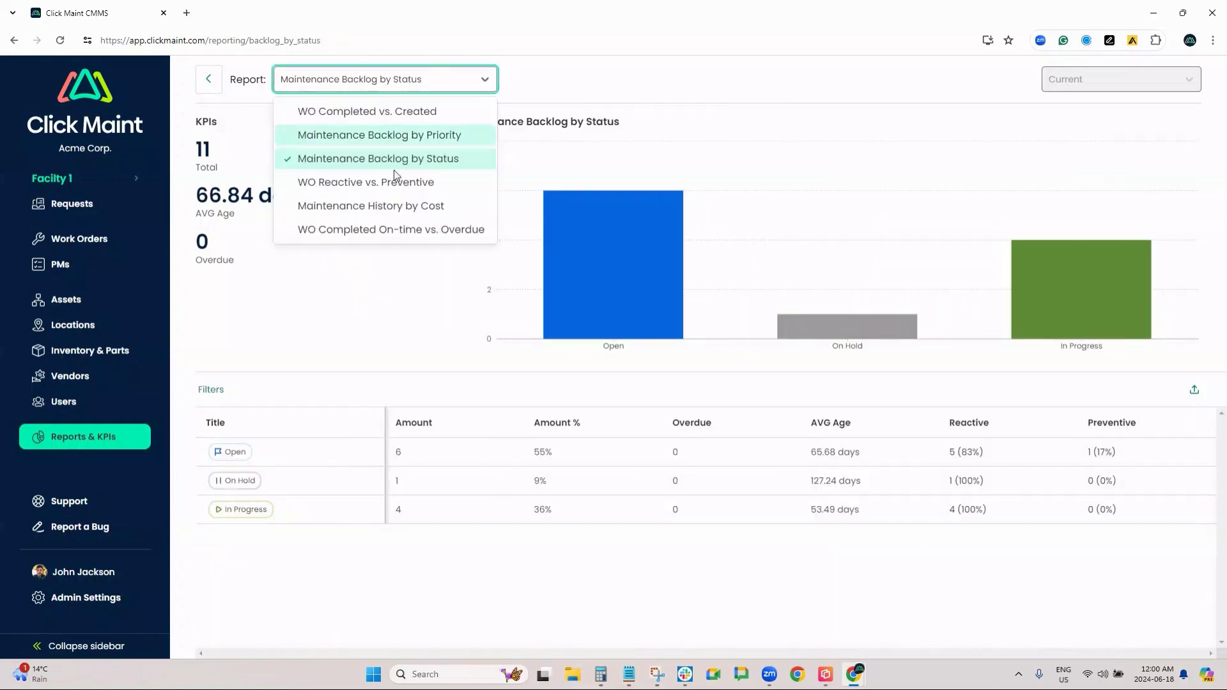
{"action": "left_click", "coordinate": [392, 206]}
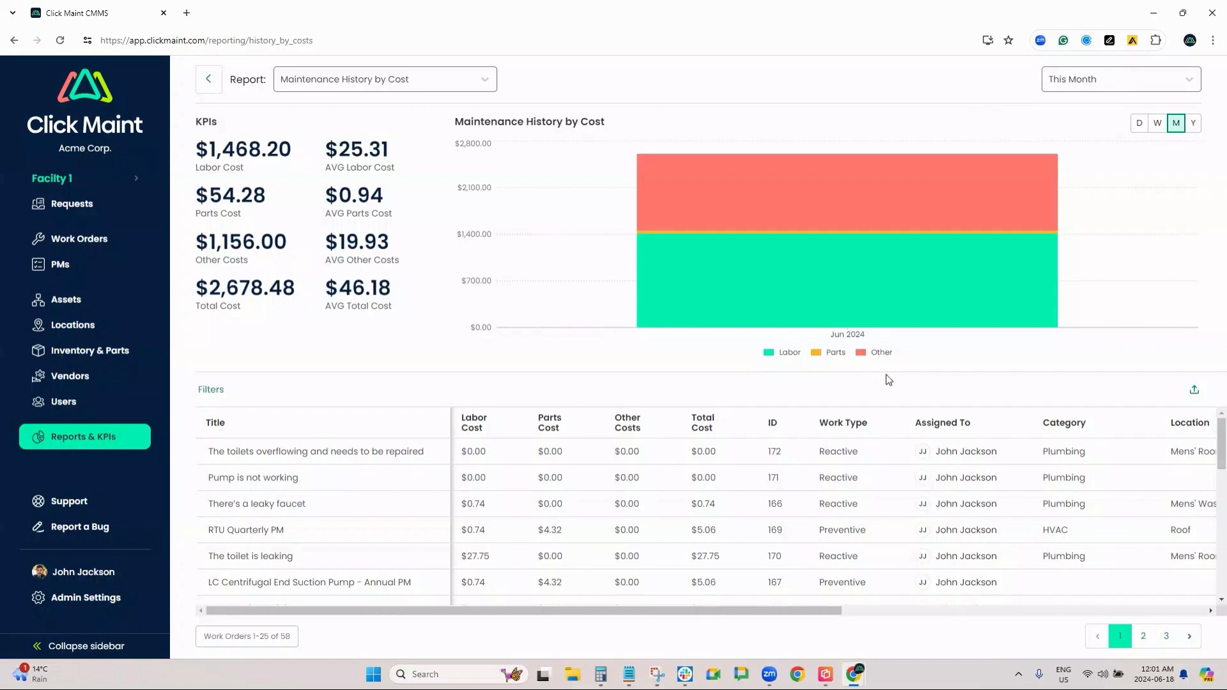
{"action": "left_click", "coordinate": [215, 396]}
{"action": "left_click", "coordinate": [275, 470]}
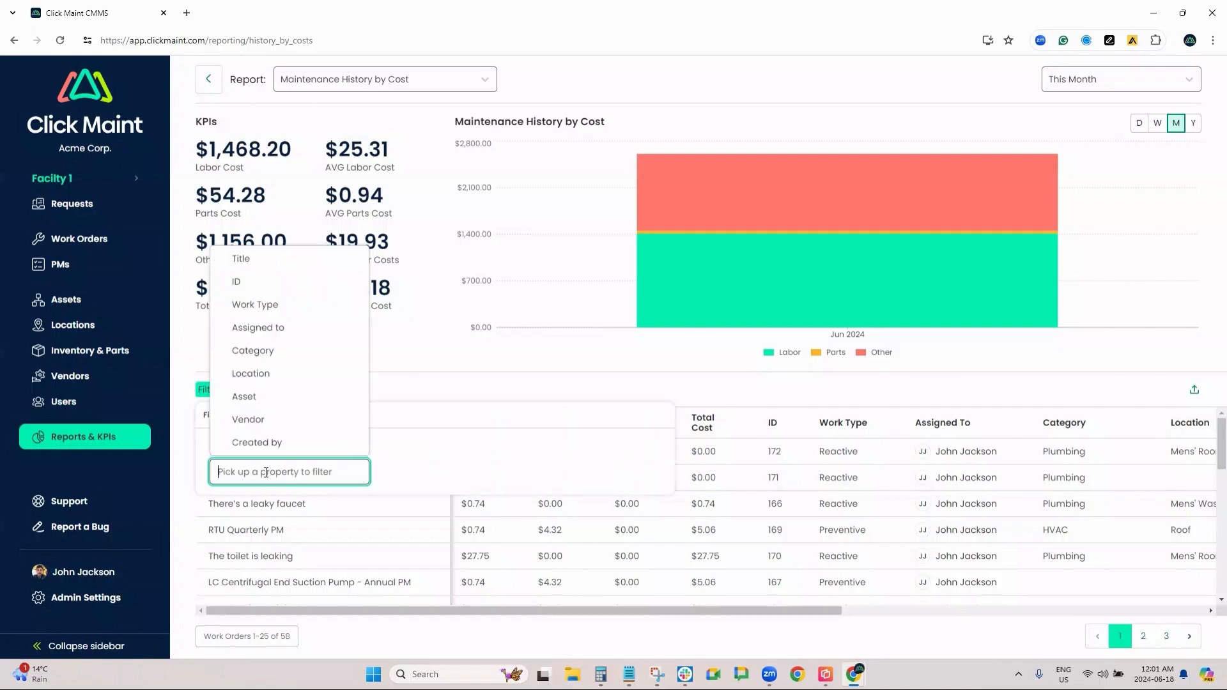
{"action": "left_click", "coordinate": [246, 401]}
{"action": "left_click", "coordinate": [559, 476]}
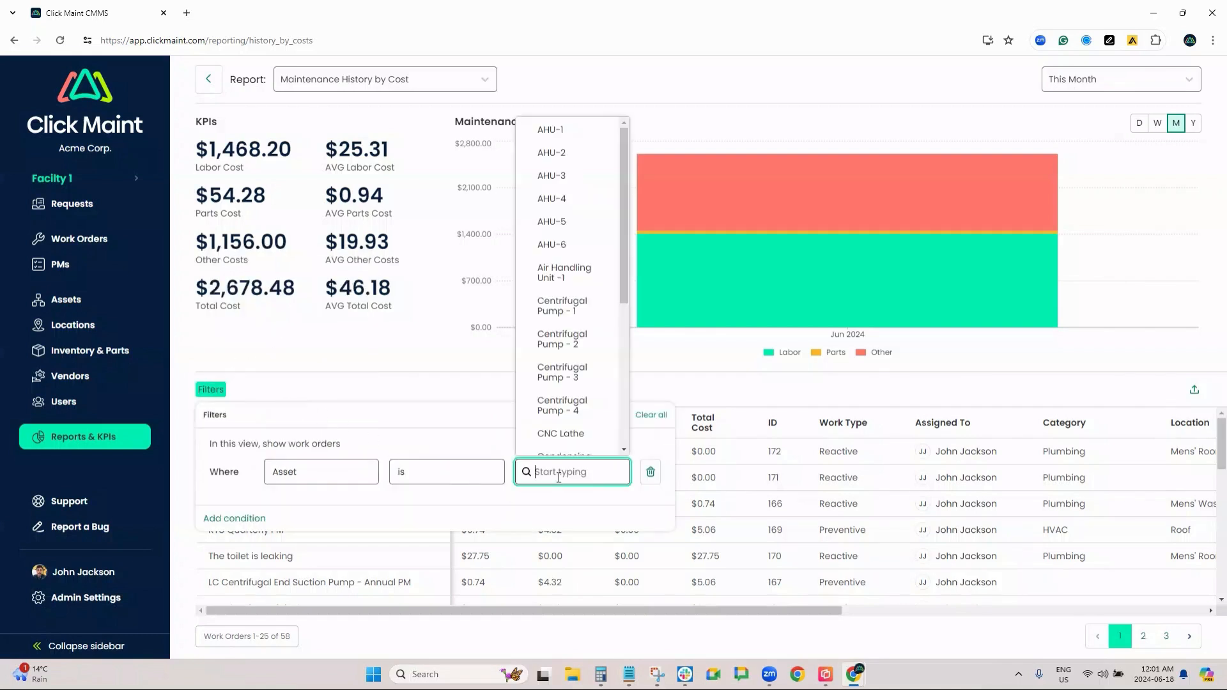
{"action": "left_click", "coordinate": [550, 129]}
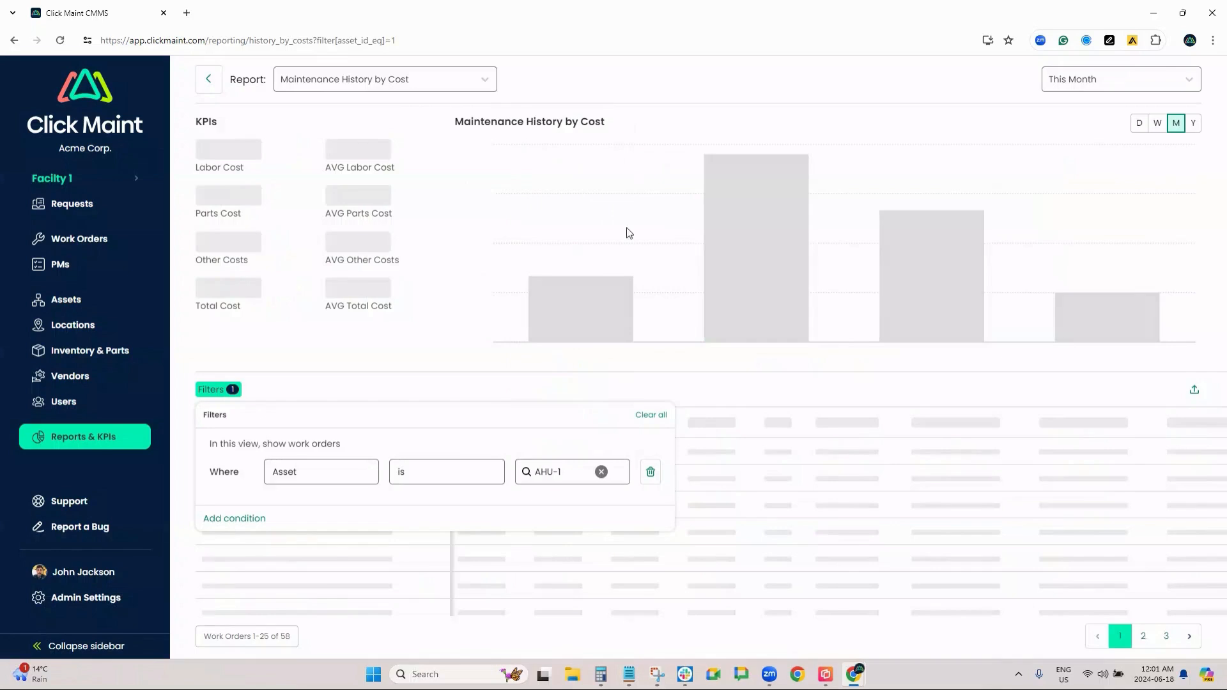
{"action": "left_click", "coordinate": [435, 379]}
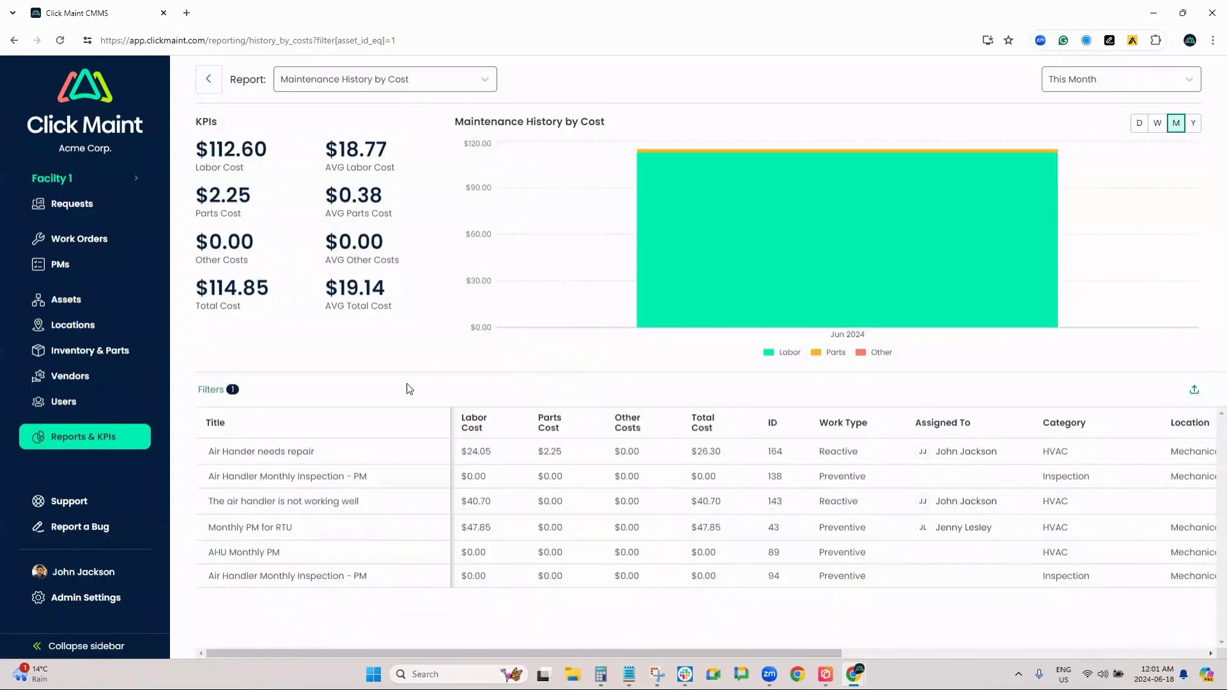
Remove the asset filter from the Maintenance History by Cost report and set its period to This Year
{"action": "left_click", "coordinate": [235, 392]}
{"action": "left_click", "coordinate": [647, 475]}
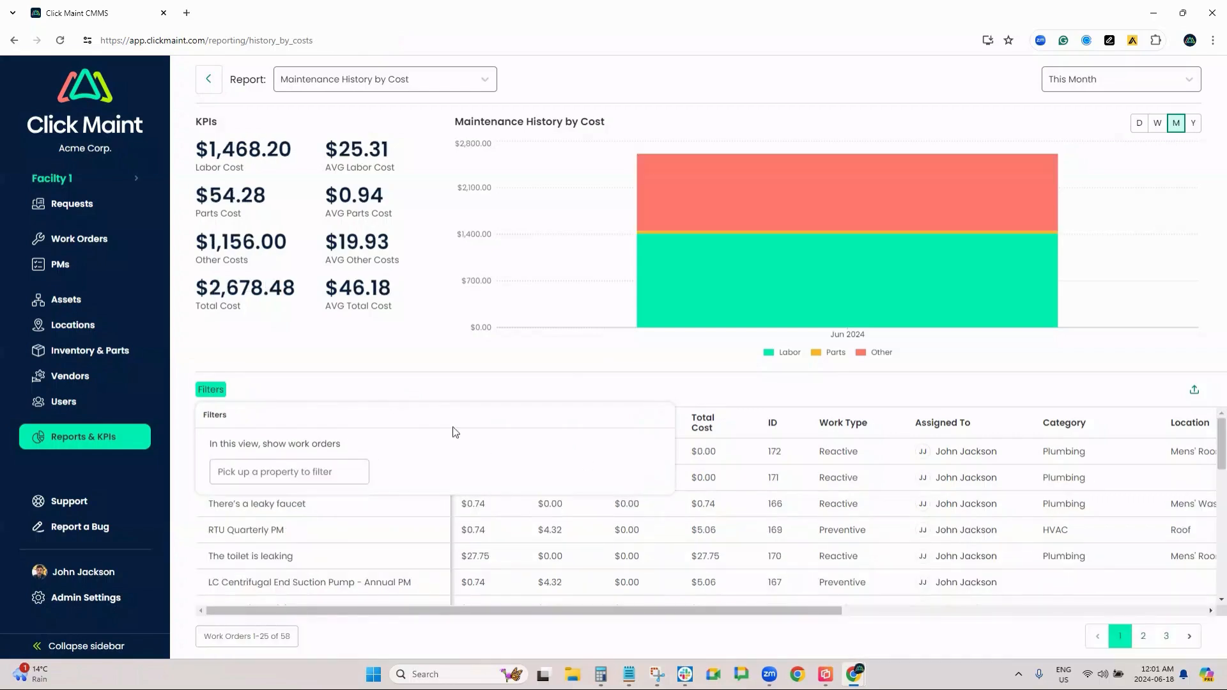
{"action": "left_click", "coordinate": [398, 369]}
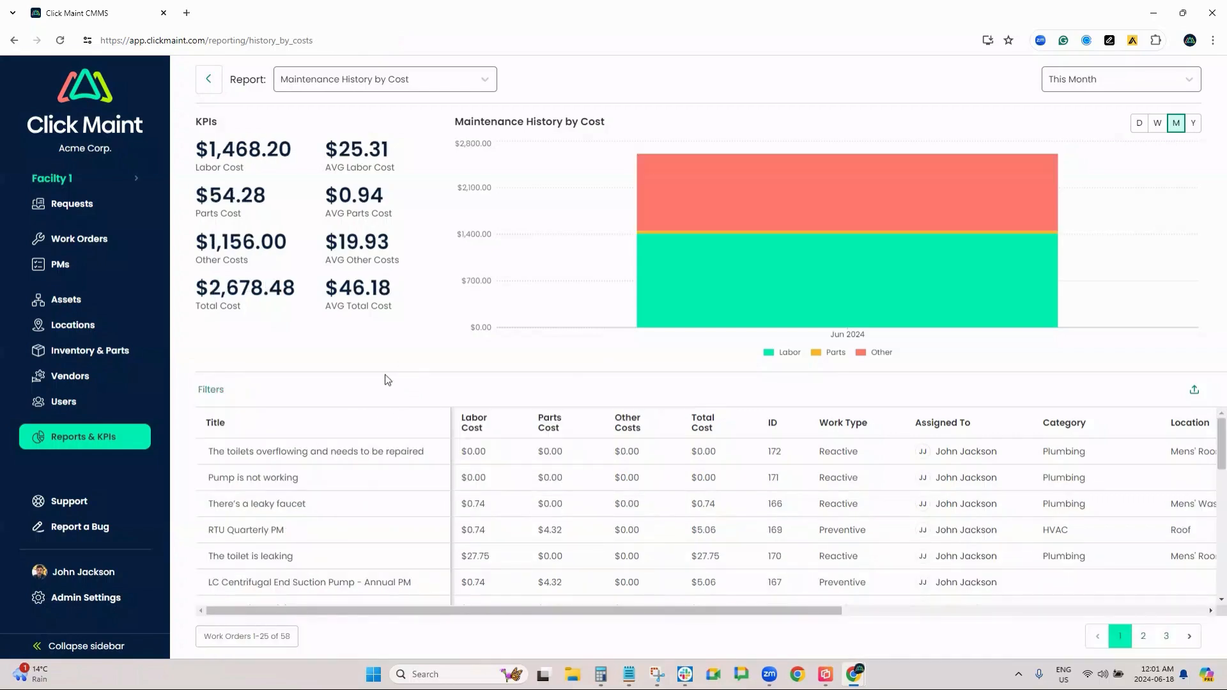
{"action": "left_click", "coordinate": [1100, 79]}
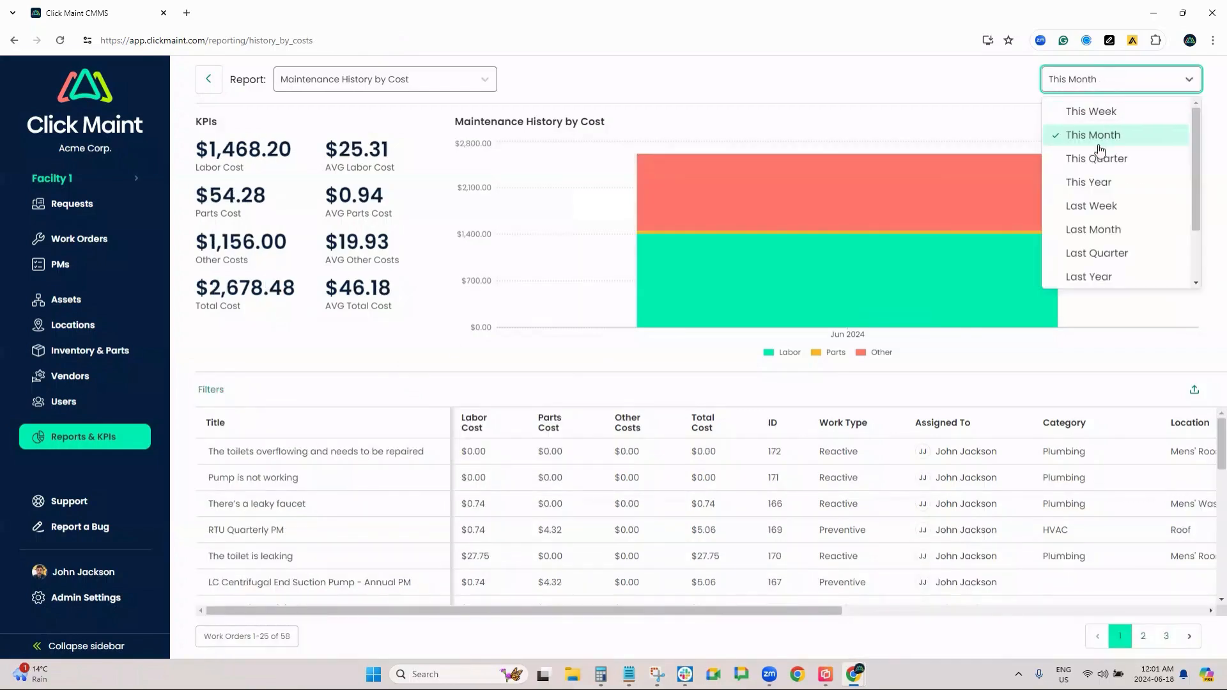
{"action": "left_click", "coordinate": [1105, 183]}
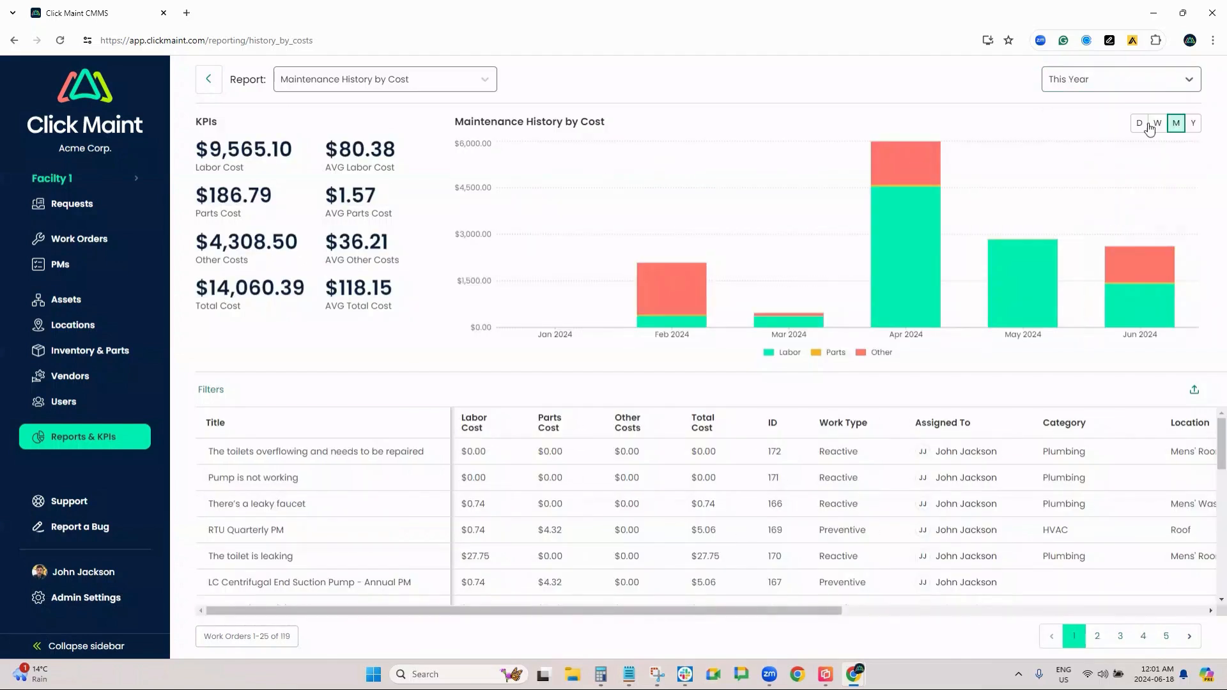
View the export options for the Maintenance History by Cost work order list without exporting anything
{"action": "mouse_move", "coordinate": [1156, 190]}
{"action": "left_click", "coordinate": [1196, 391]}
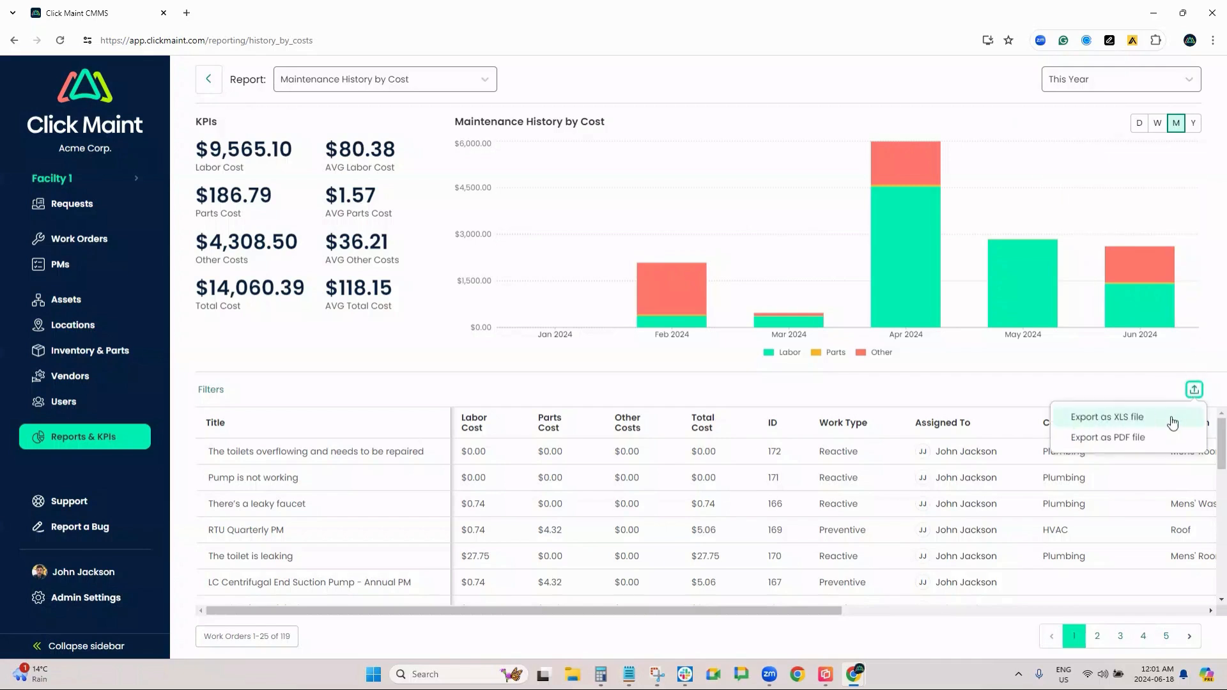
{"action": "left_click", "coordinate": [1196, 392]}
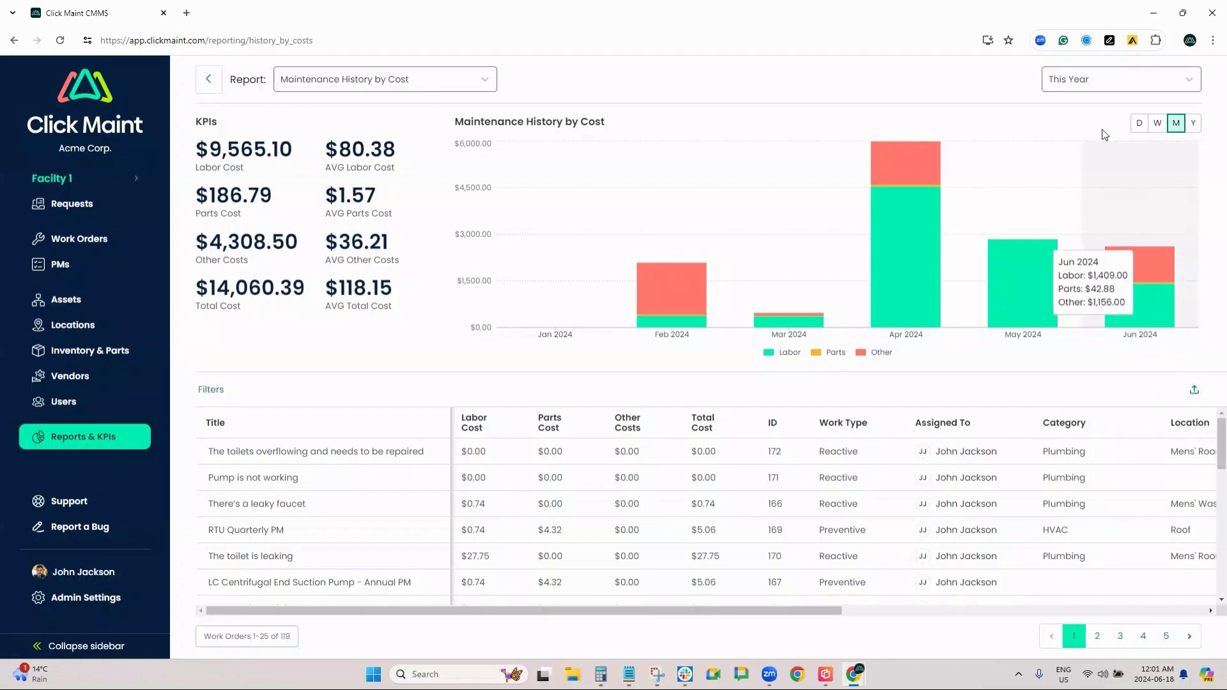
Open the WO Completed On-time vs. Overdue report and view its chart by week, finishing with the monthly view
{"action": "left_click", "coordinate": [484, 80]}
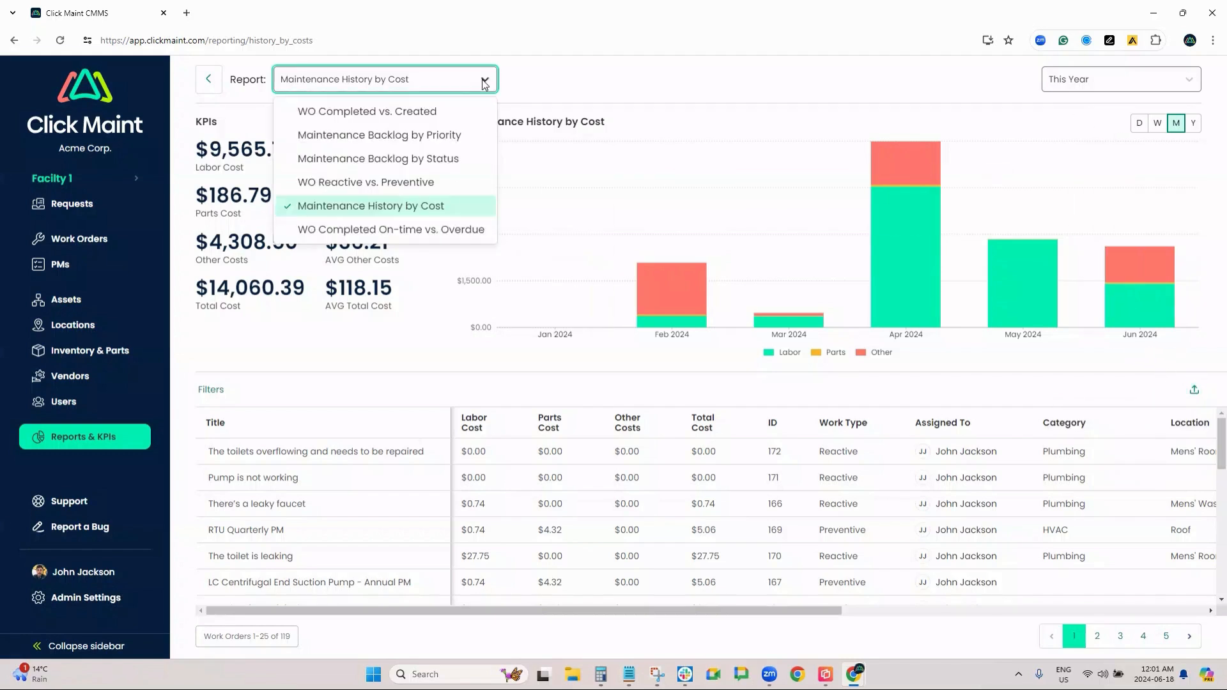
{"action": "left_click", "coordinate": [423, 230]}
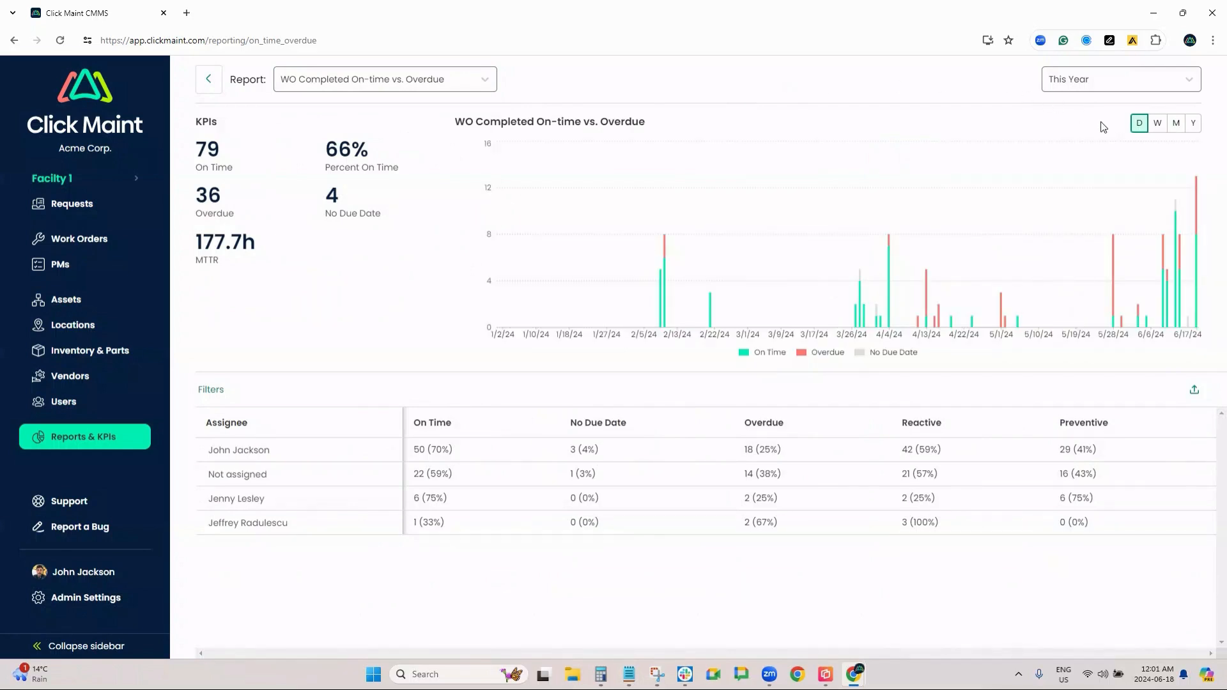
{"action": "left_click", "coordinate": [1158, 126]}
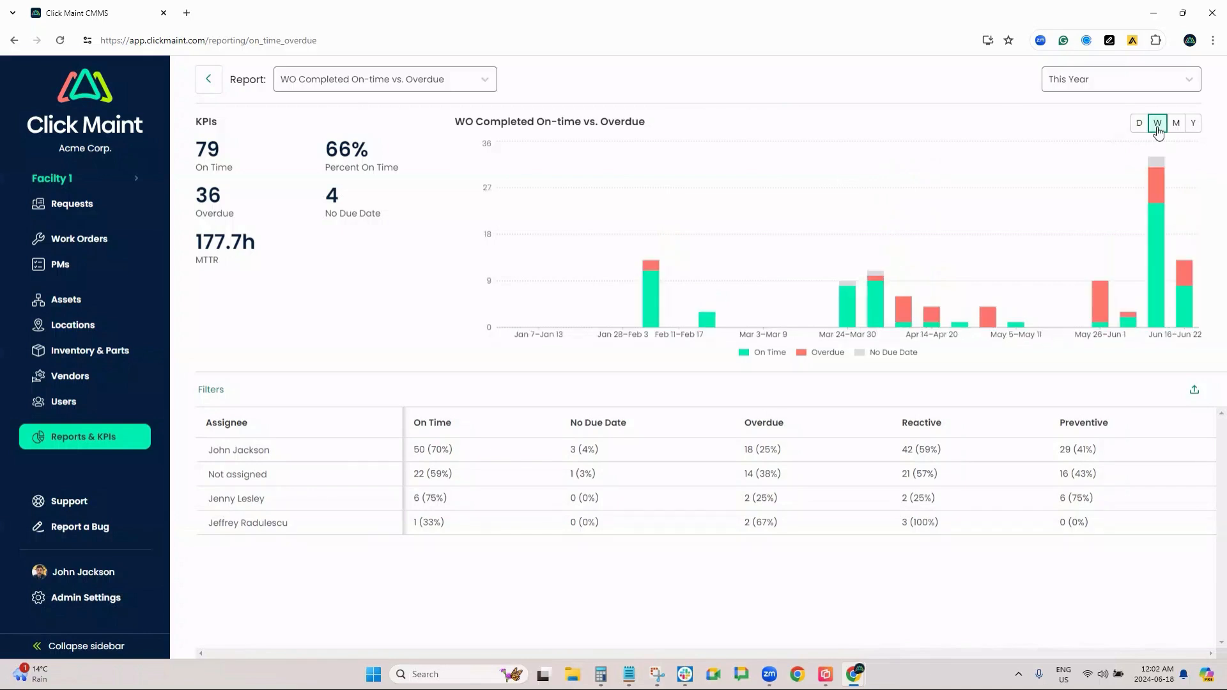
{"action": "left_click", "coordinate": [1177, 125]}
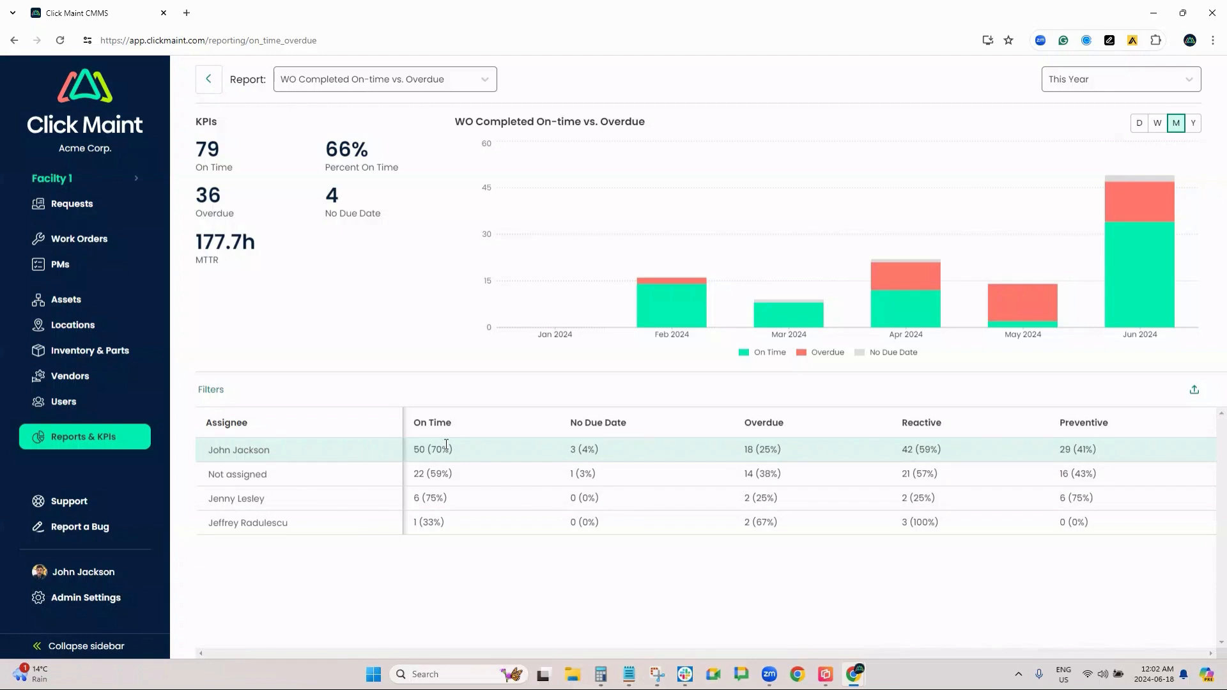
{"action": "left_click", "coordinate": [1070, 88]}
{"action": "left_click", "coordinate": [1070, 90]}
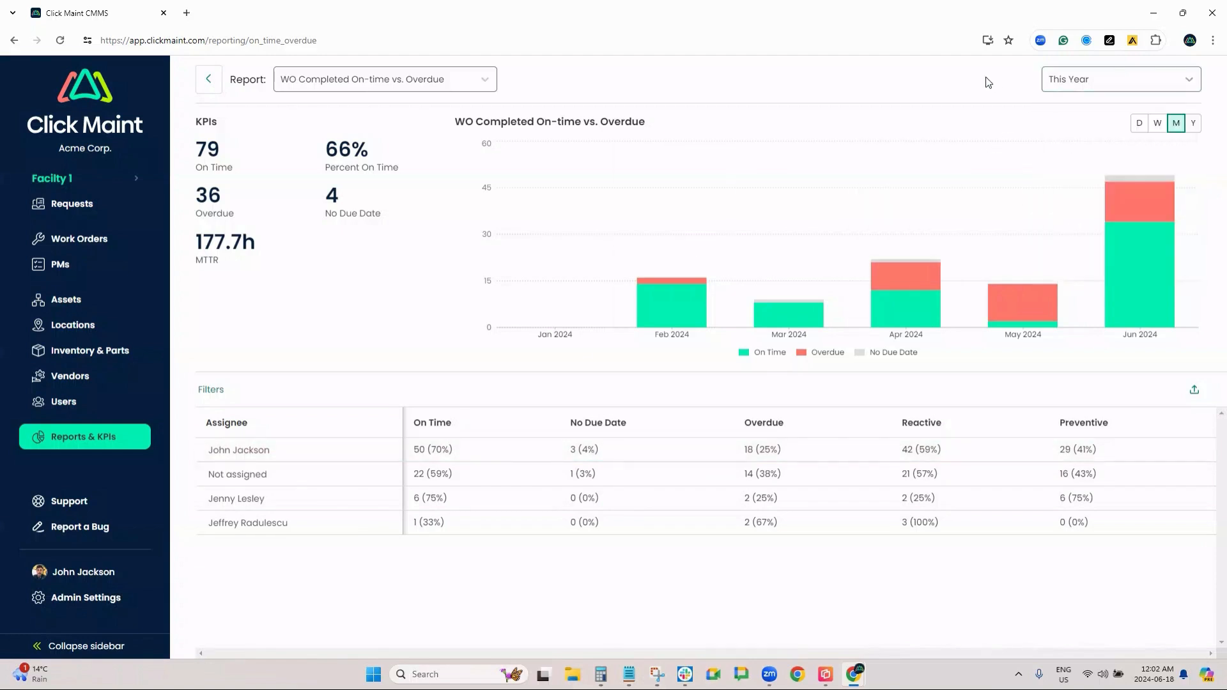
Open the WO Reactive vs. Preventive report and show its chart by week
{"action": "left_click", "coordinate": [477, 83]}
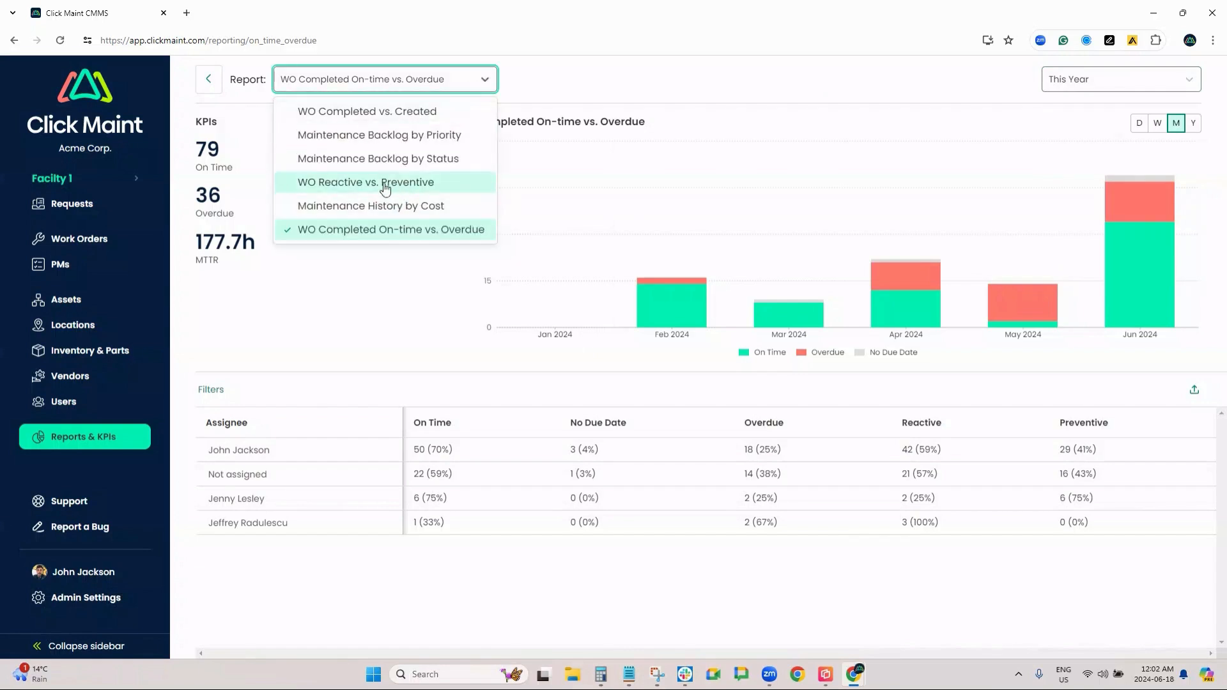
{"action": "left_click", "coordinate": [405, 187]}
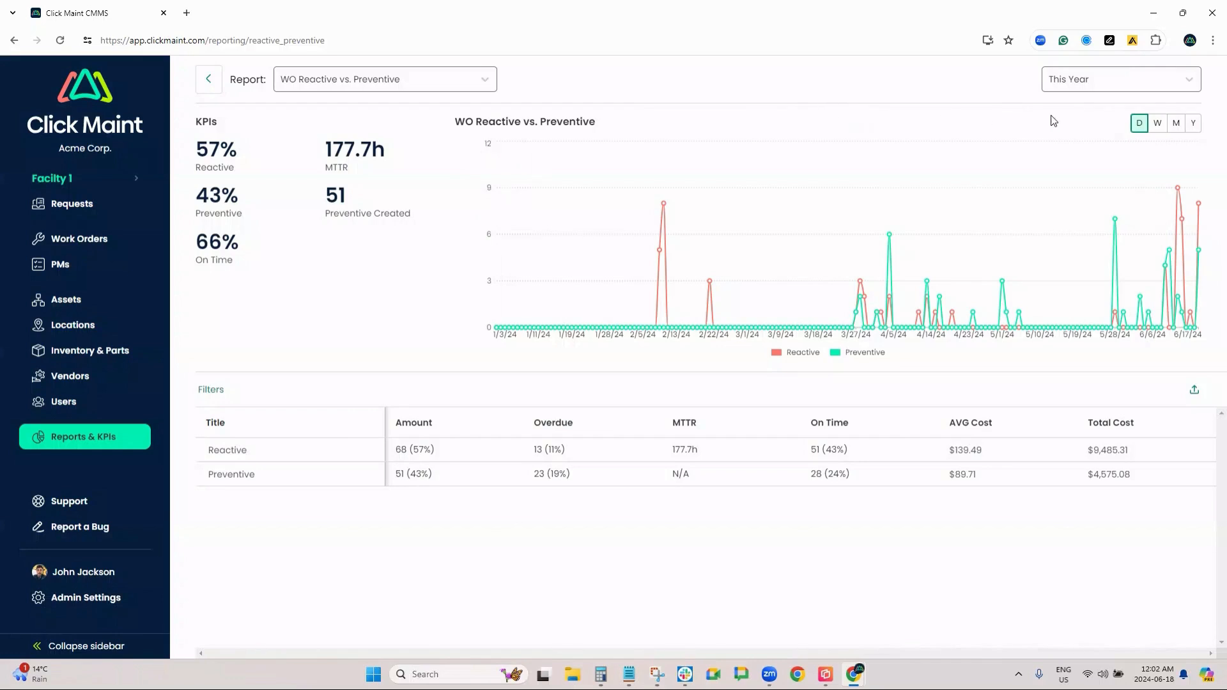
{"action": "left_click", "coordinate": [1157, 124]}
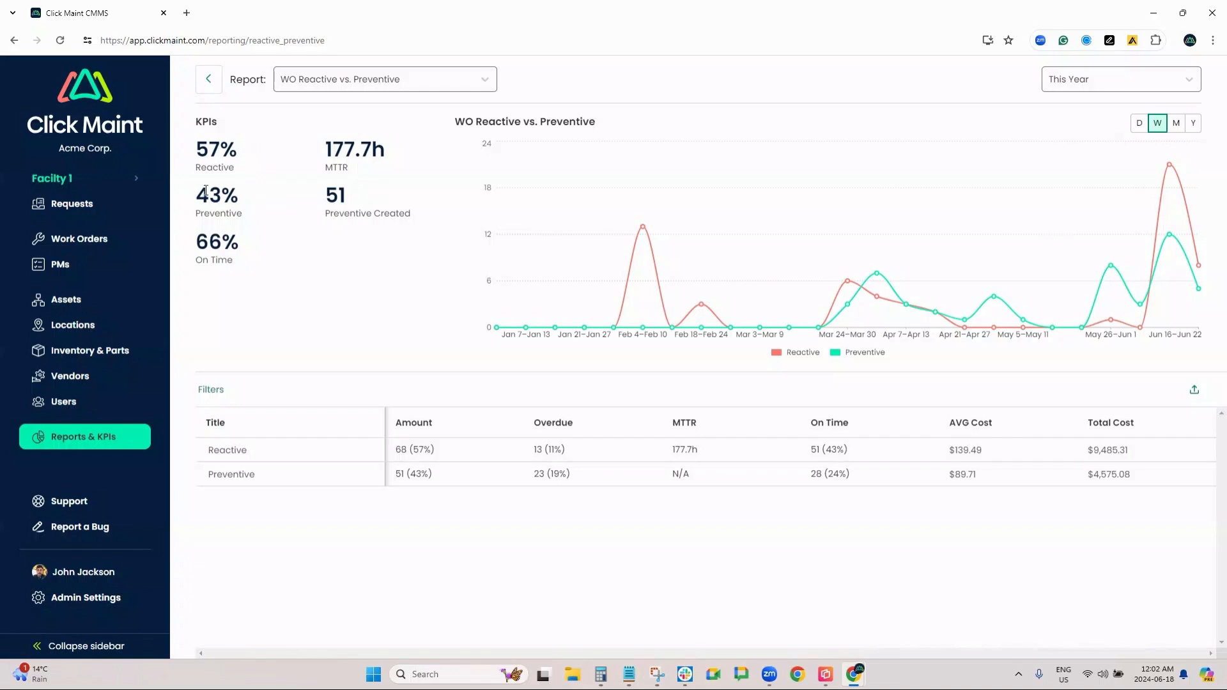
Compare the reactive and preventive KPIs for This Quarter and Last Month, leaving Last Month selected
{"action": "left_click", "coordinate": [1124, 89]}
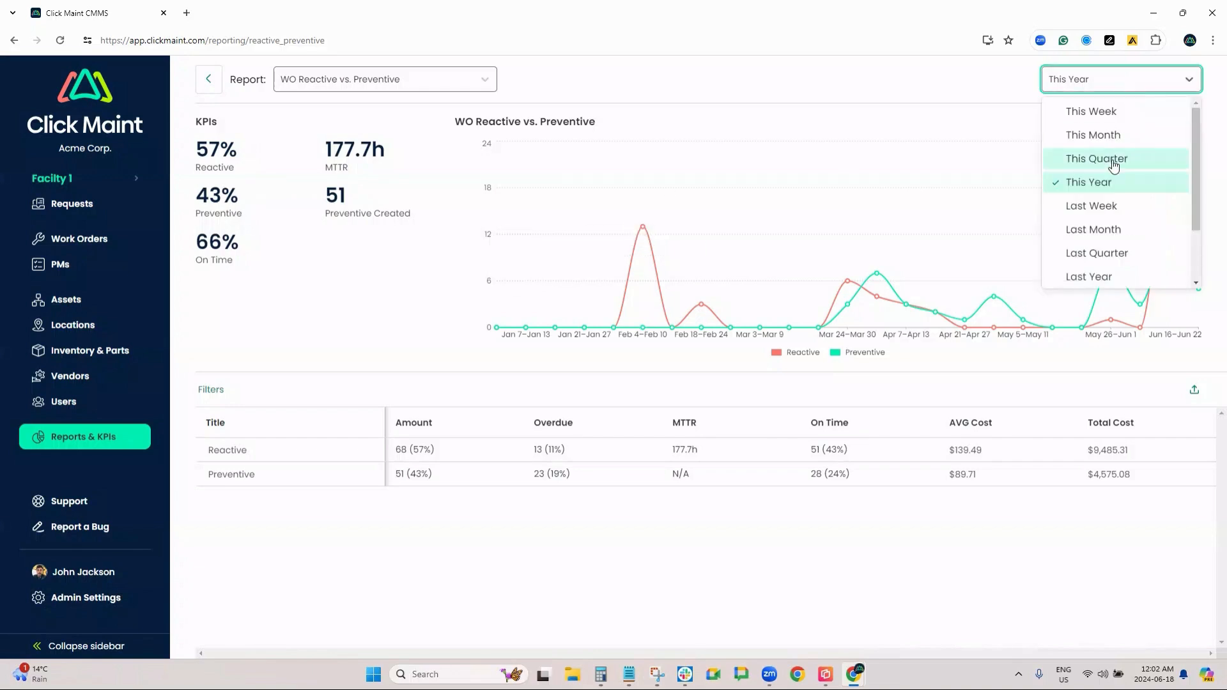
{"action": "left_click", "coordinate": [1114, 163]}
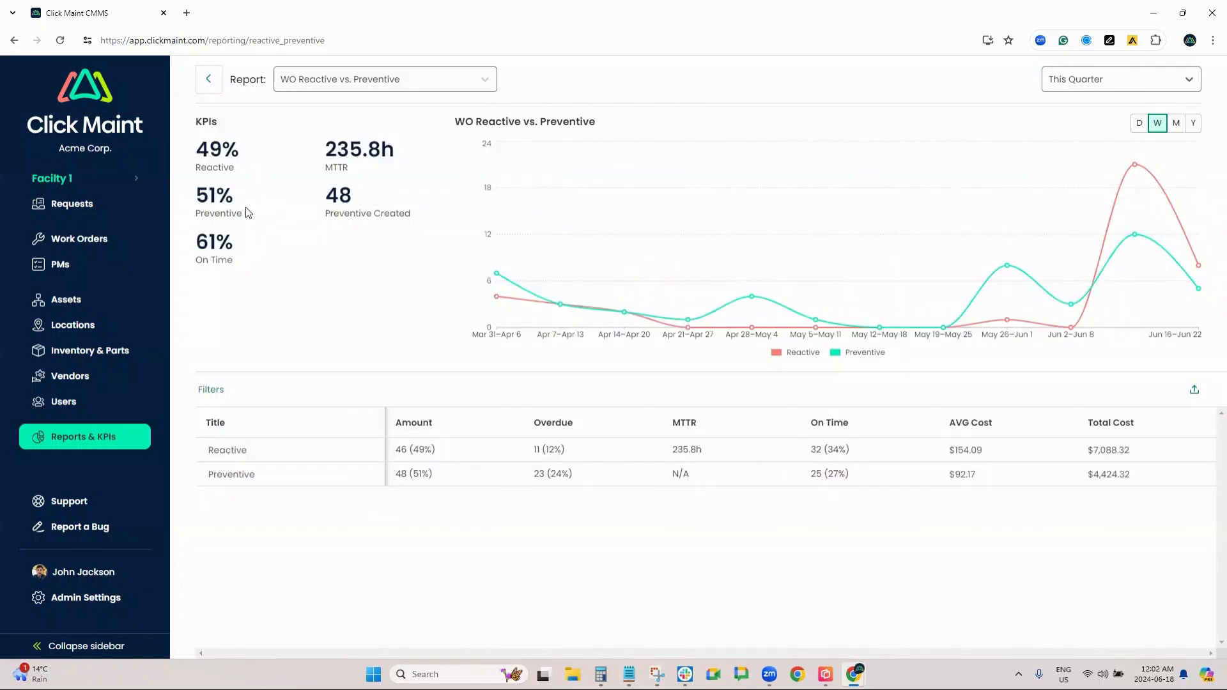
{"action": "left_click", "coordinate": [1080, 82]}
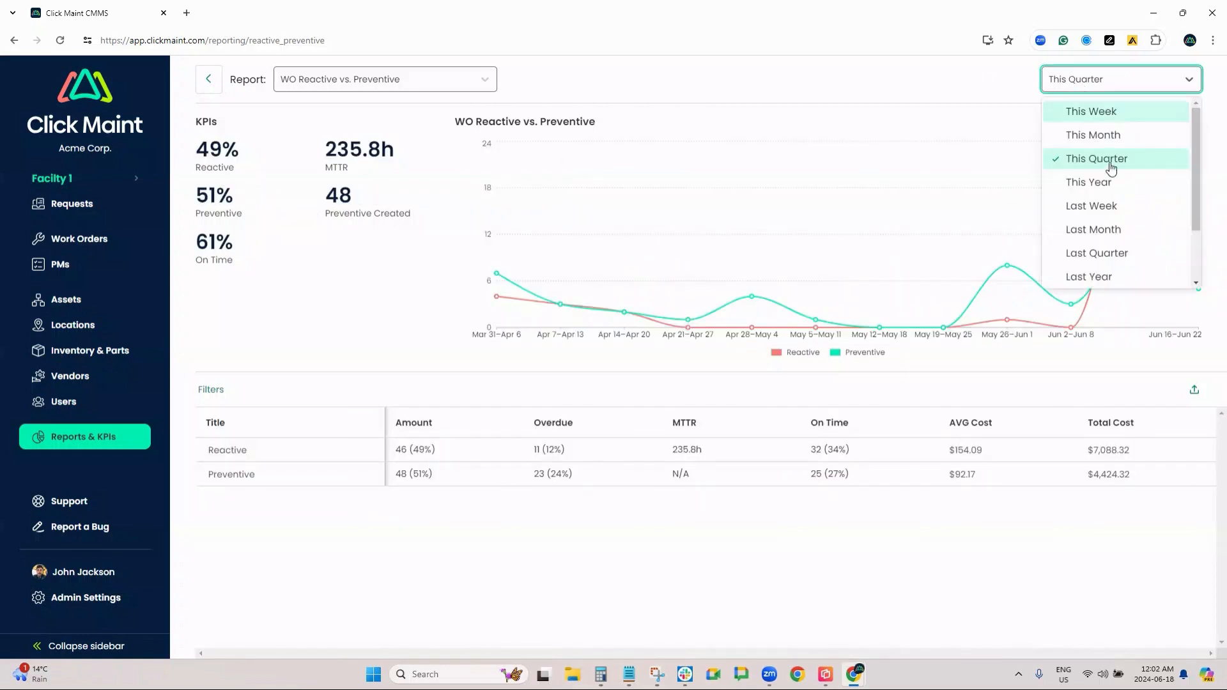
{"action": "left_click", "coordinate": [1095, 231]}
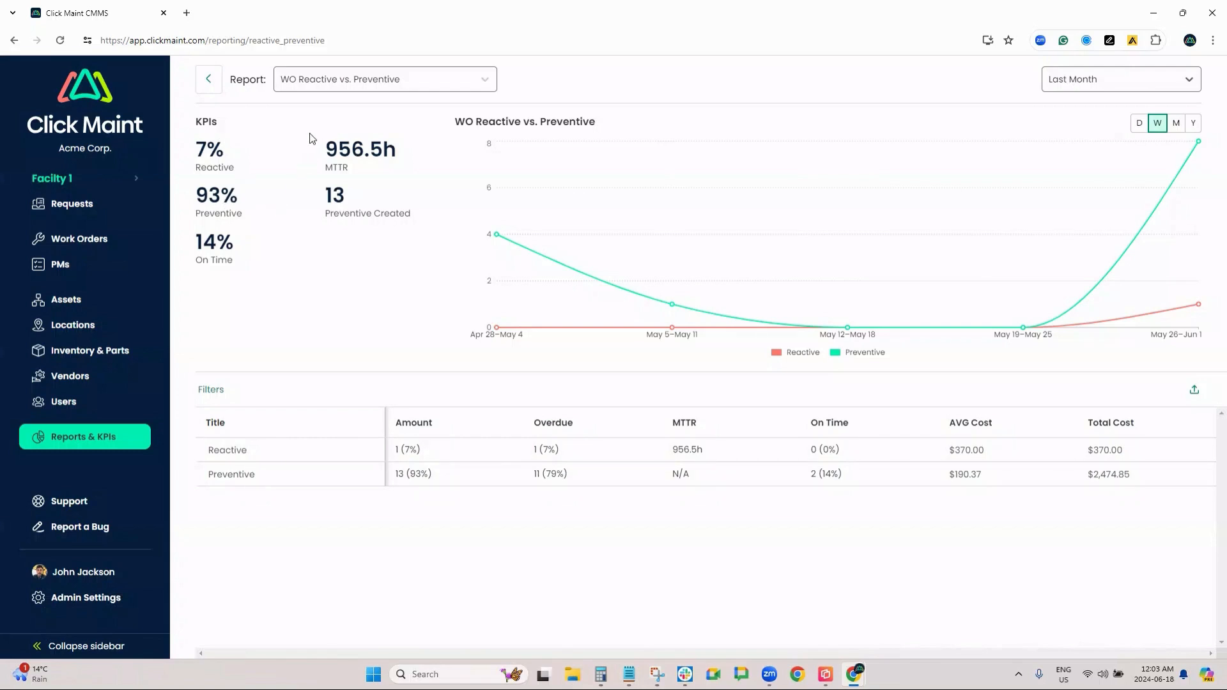
Return to the Reports & KPIs dashboard and look over its charts for Last Month
{"action": "left_click", "coordinate": [208, 79]}
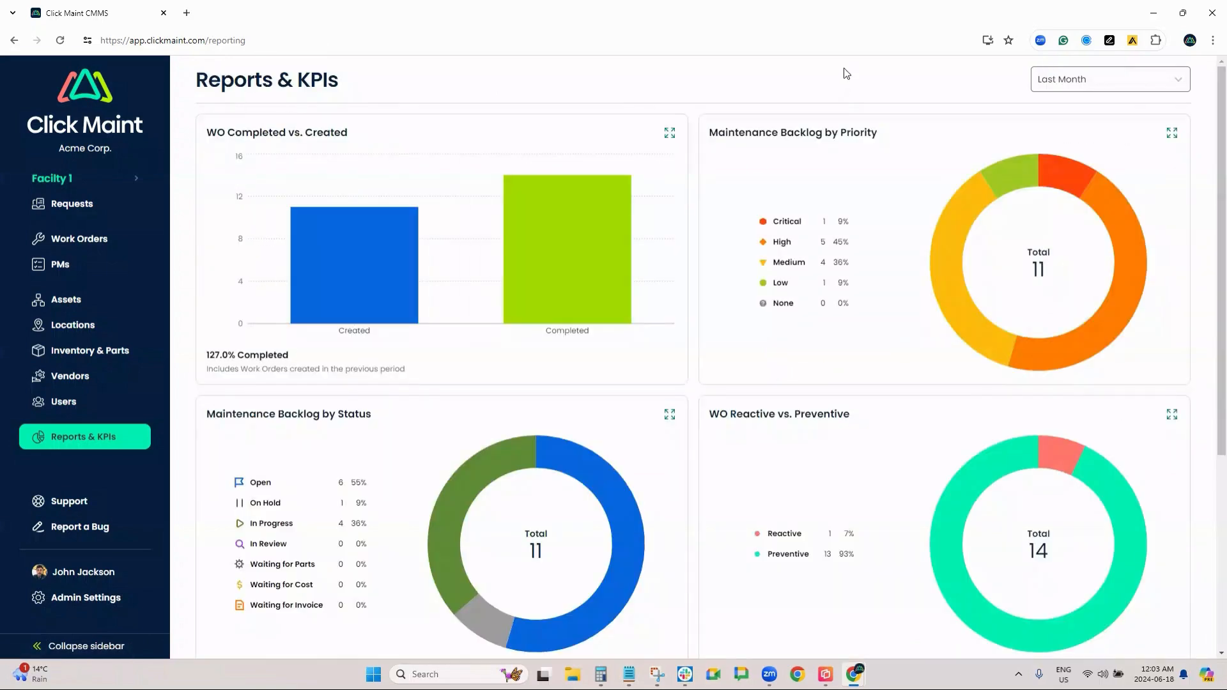
{"action": "scroll", "coordinate": [847, 72], "scroll_direction": "down", "scroll_amount": 5}
{"action": "scroll", "coordinate": [838, 89], "scroll_direction": "up", "scroll_amount": 5}
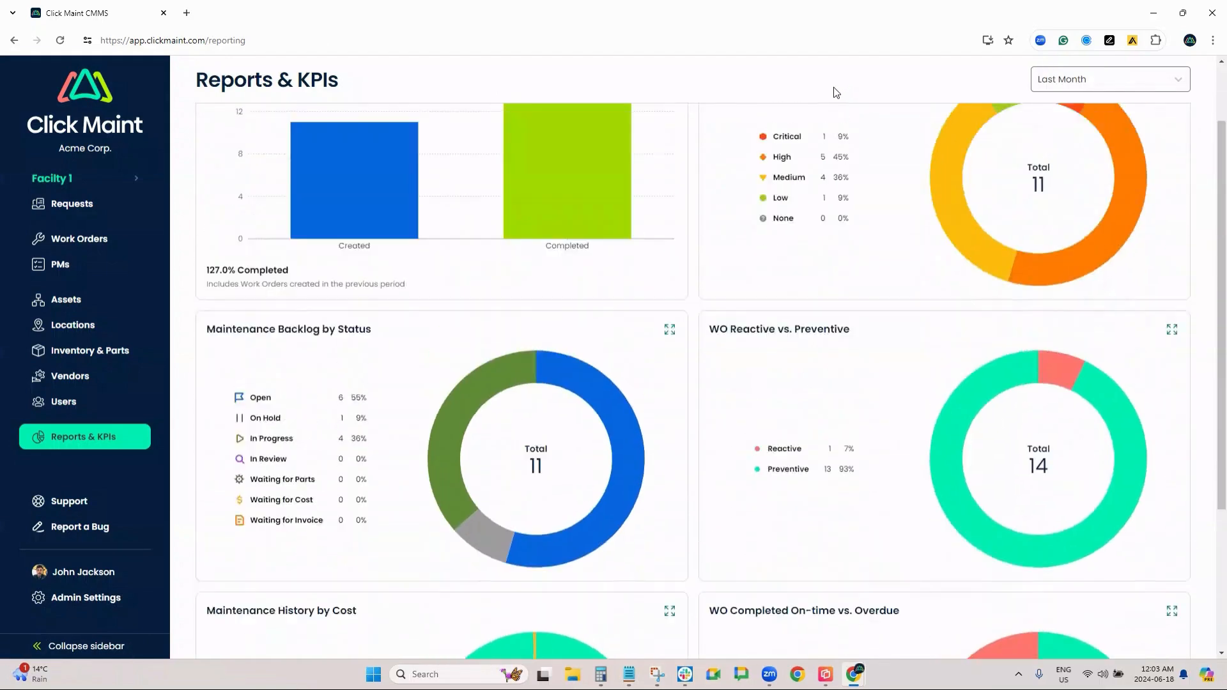